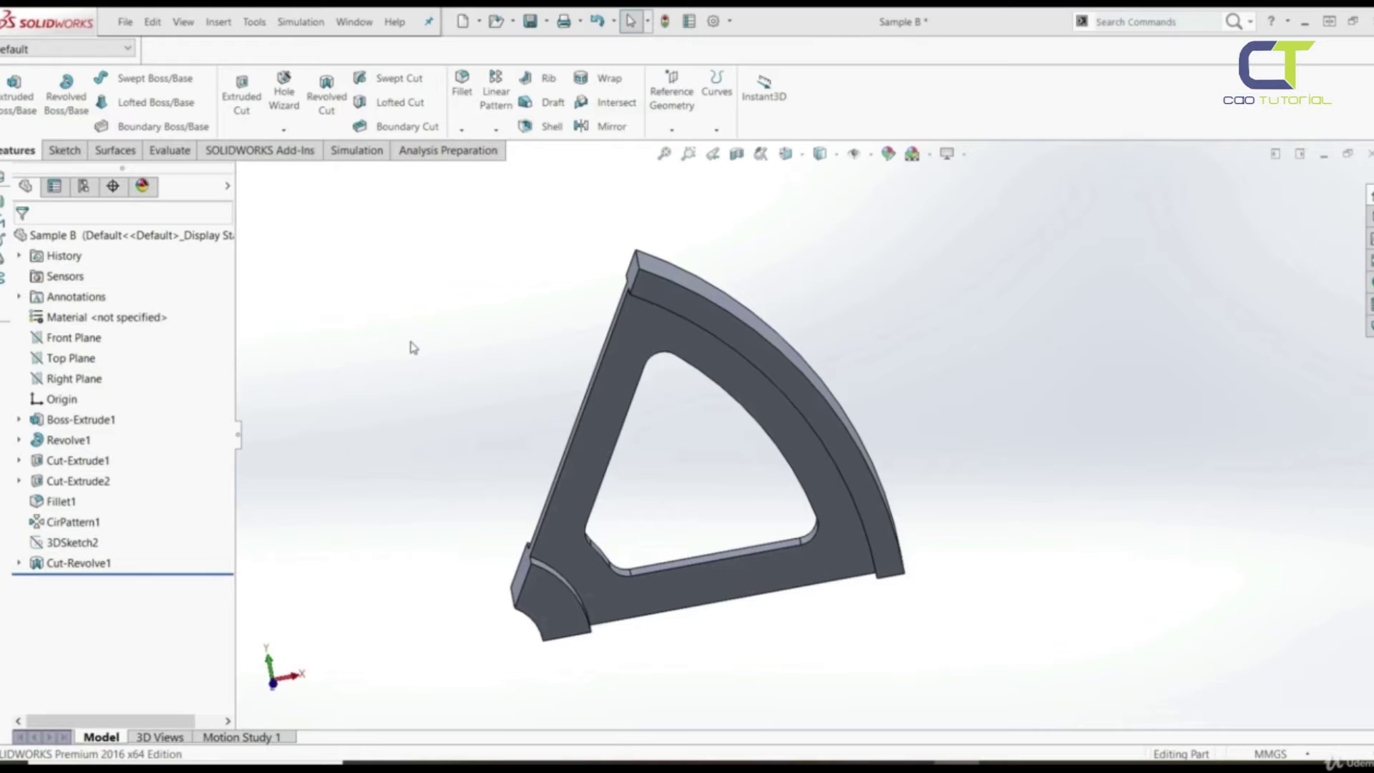
Create a new static simulation study named "Circular symmetry 1"
{"action": "left_click", "coordinate": [361, 151]}
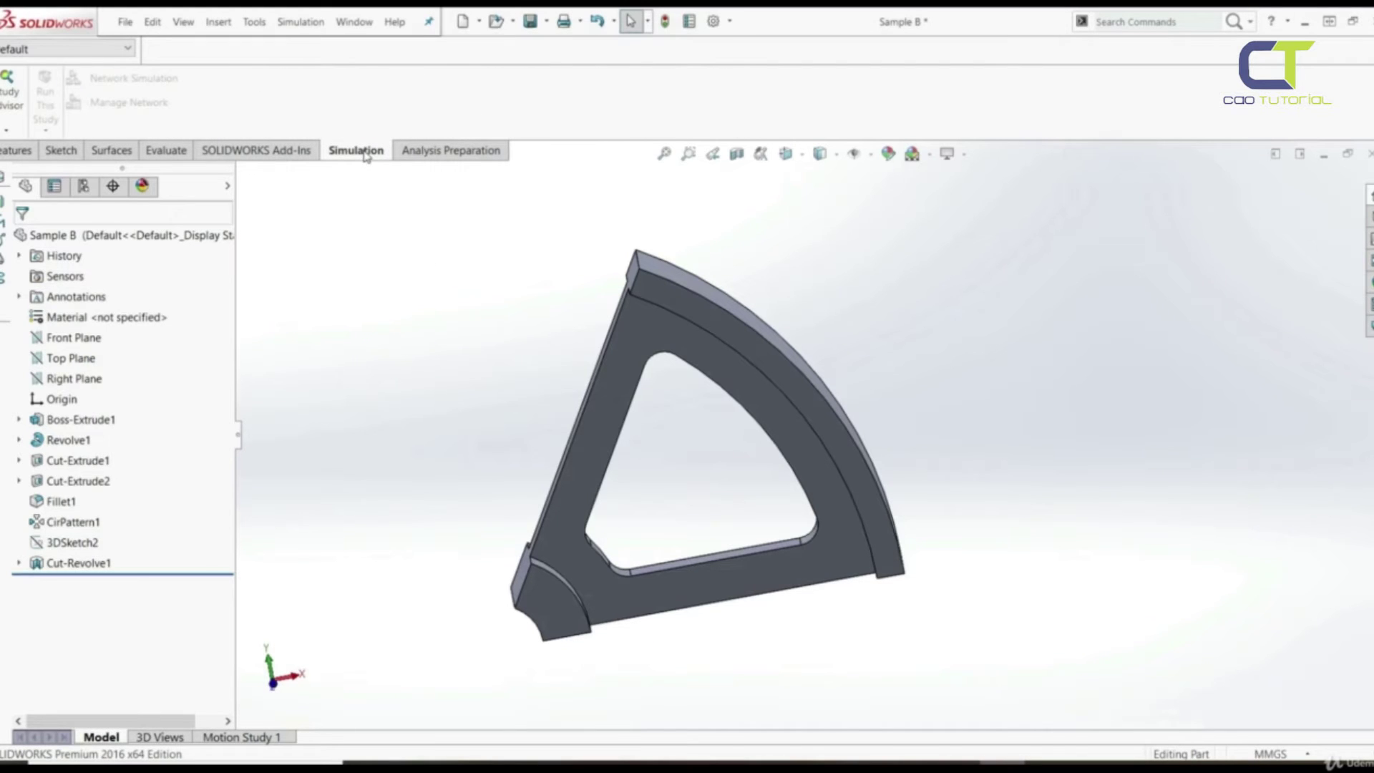
{"action": "left_click", "coordinate": [6, 129]}
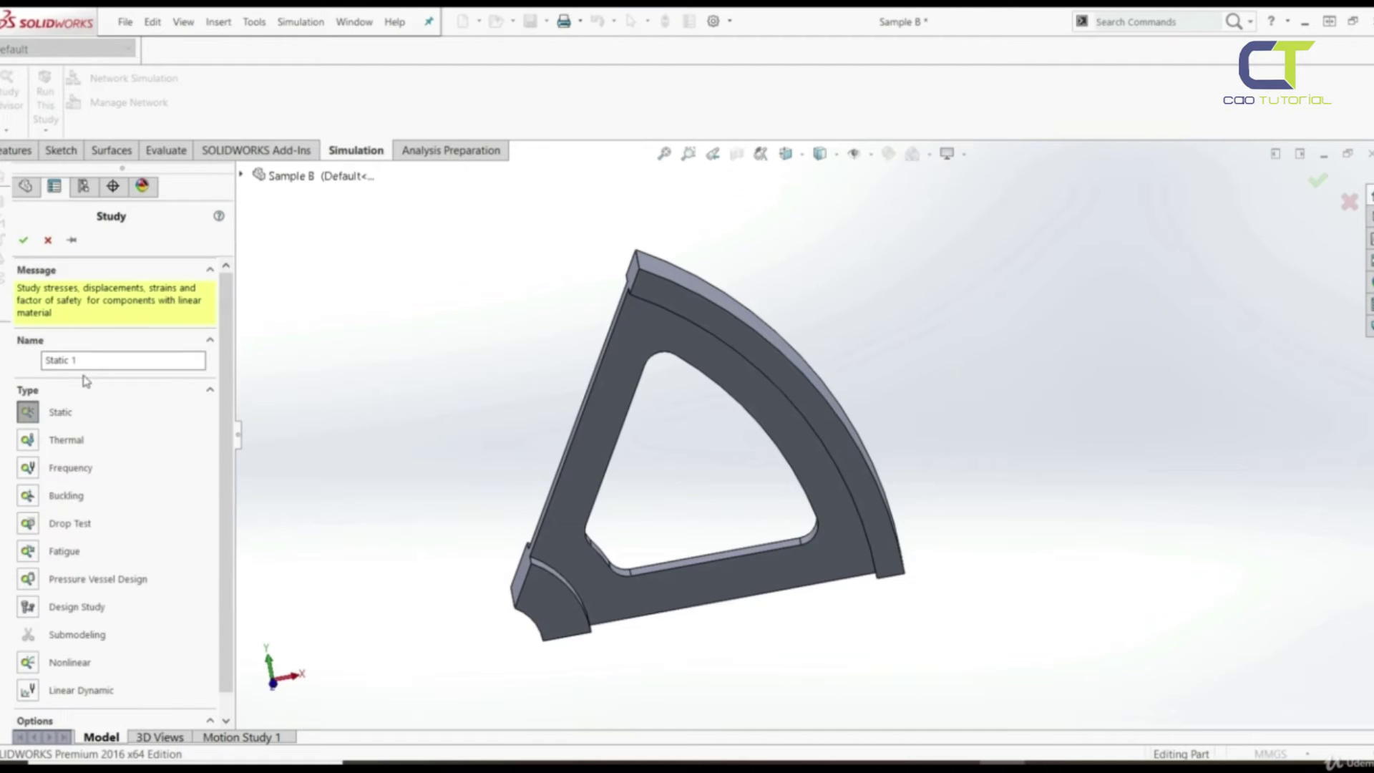
{"action": "left_click_drag", "start_coordinate": [92, 361], "coordinate": [26, 360]}
{"action": "type", "text": "cular symmetry"}
{"action": "left_click", "coordinate": [24, 239]}
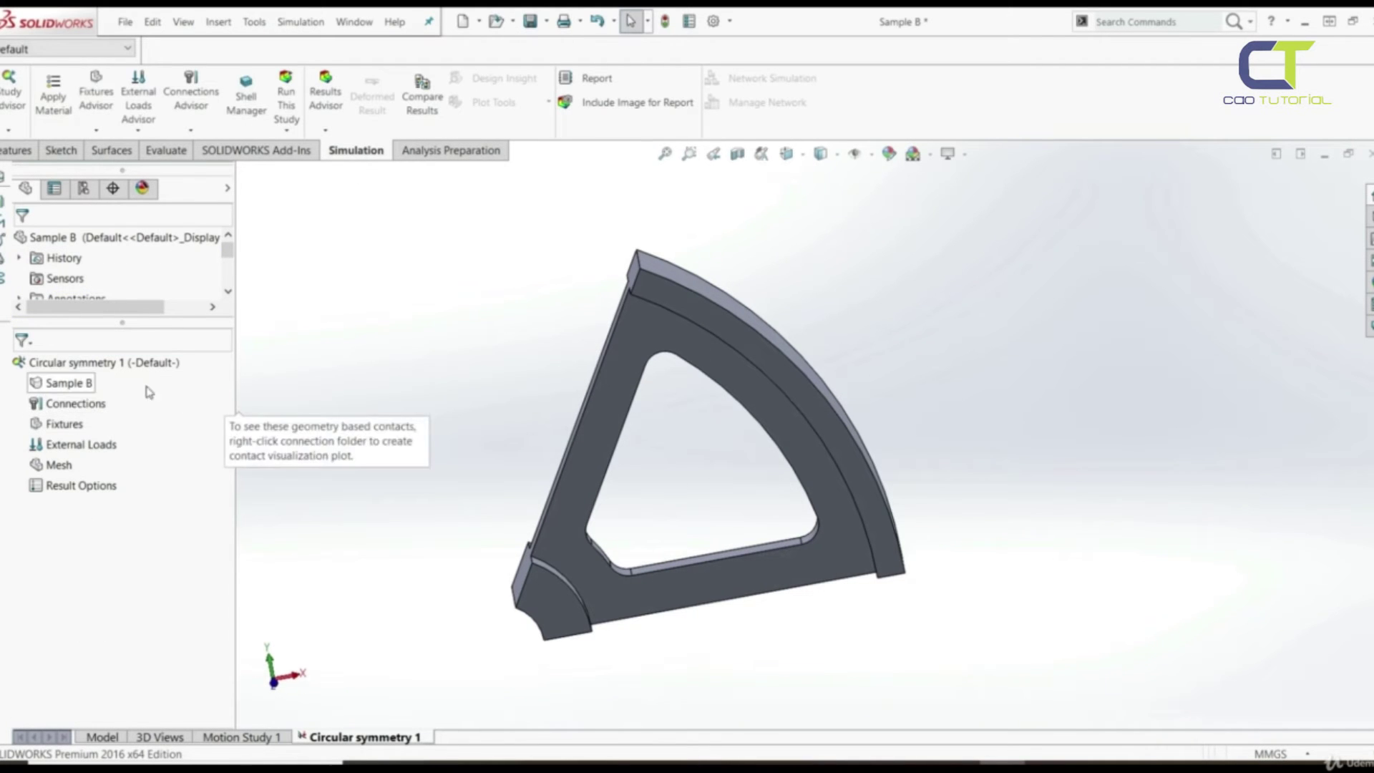
Assign Gray Cast Iron from the Iron materials to the Sample B body in the study
{"action": "right_click", "coordinate": [52, 389]}
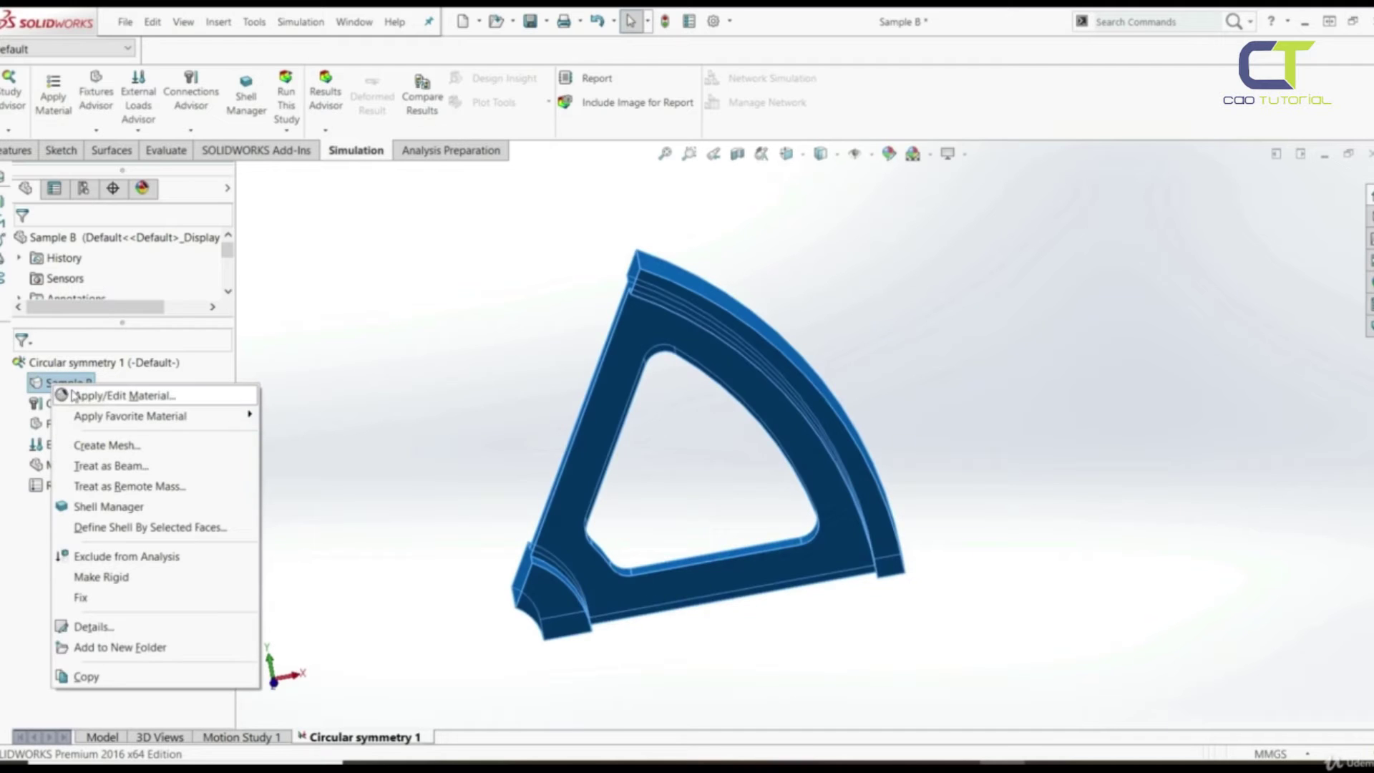
{"action": "left_click", "coordinate": [100, 403]}
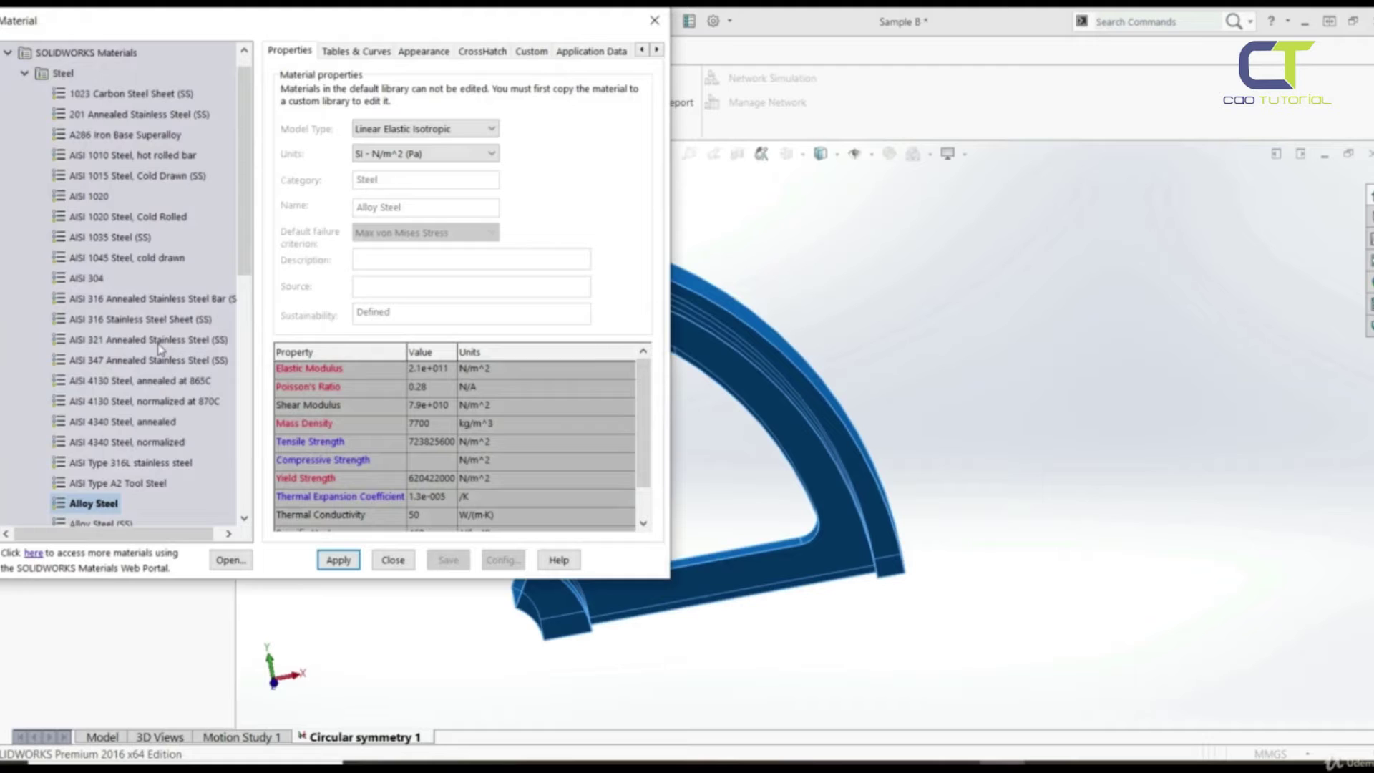
{"action": "scroll", "coordinate": [159, 348], "scroll_direction": "down", "scroll_amount": 6}
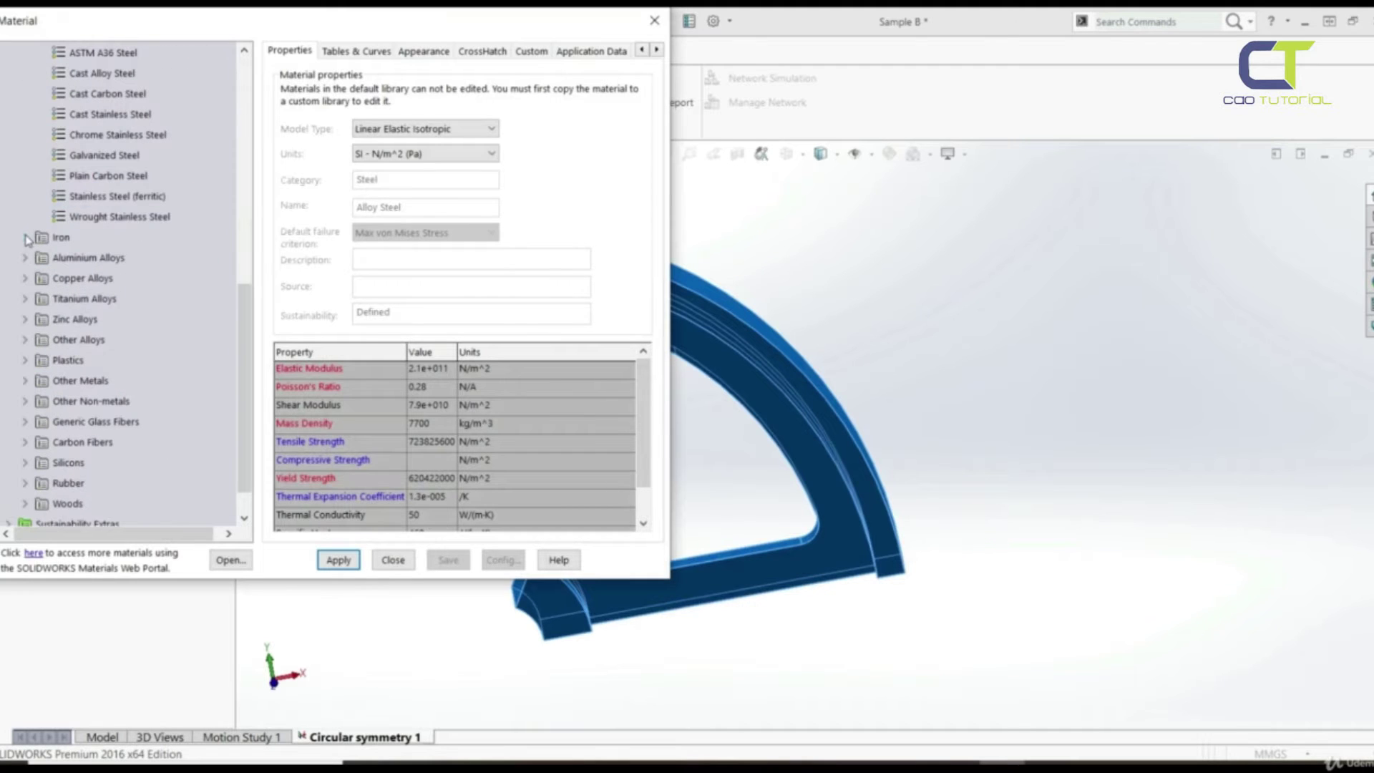
{"action": "left_click", "coordinate": [27, 239]}
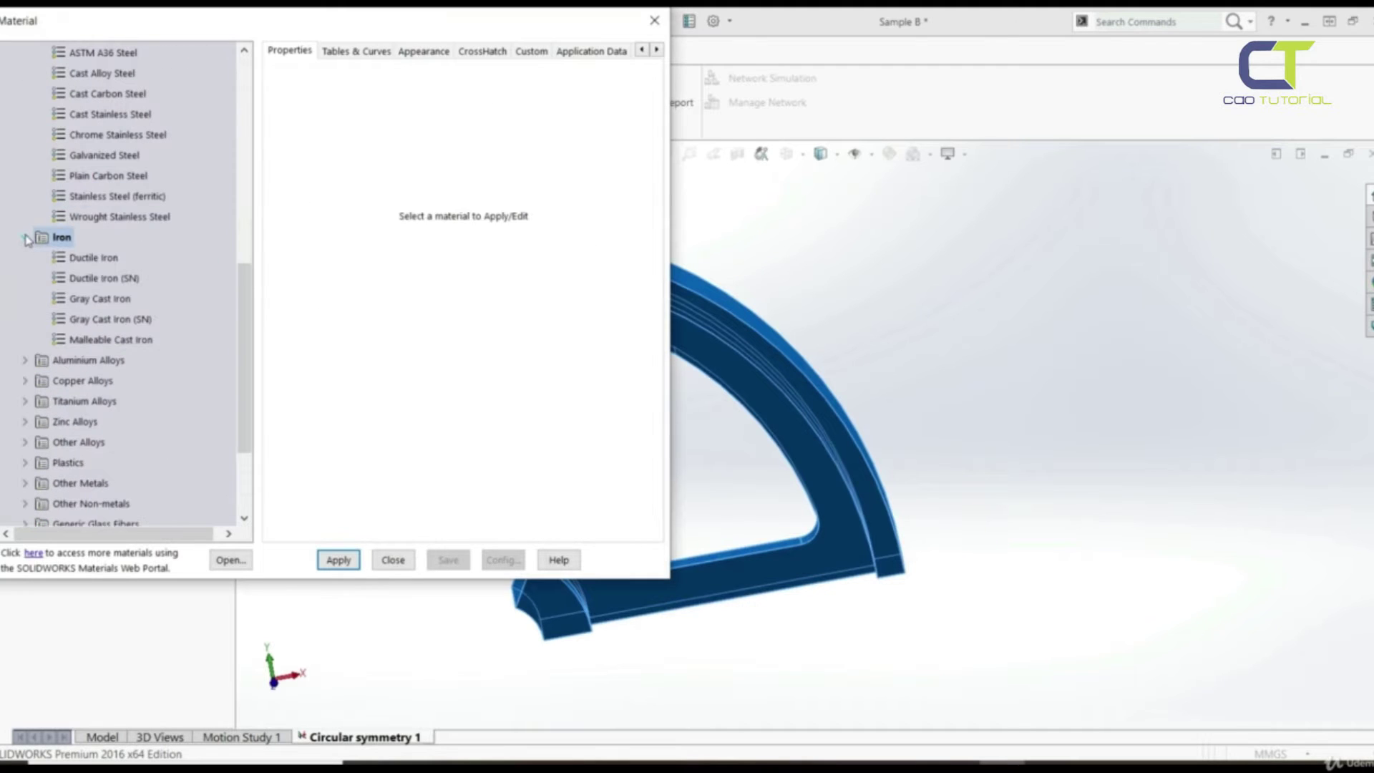
{"action": "left_click", "coordinate": [103, 300]}
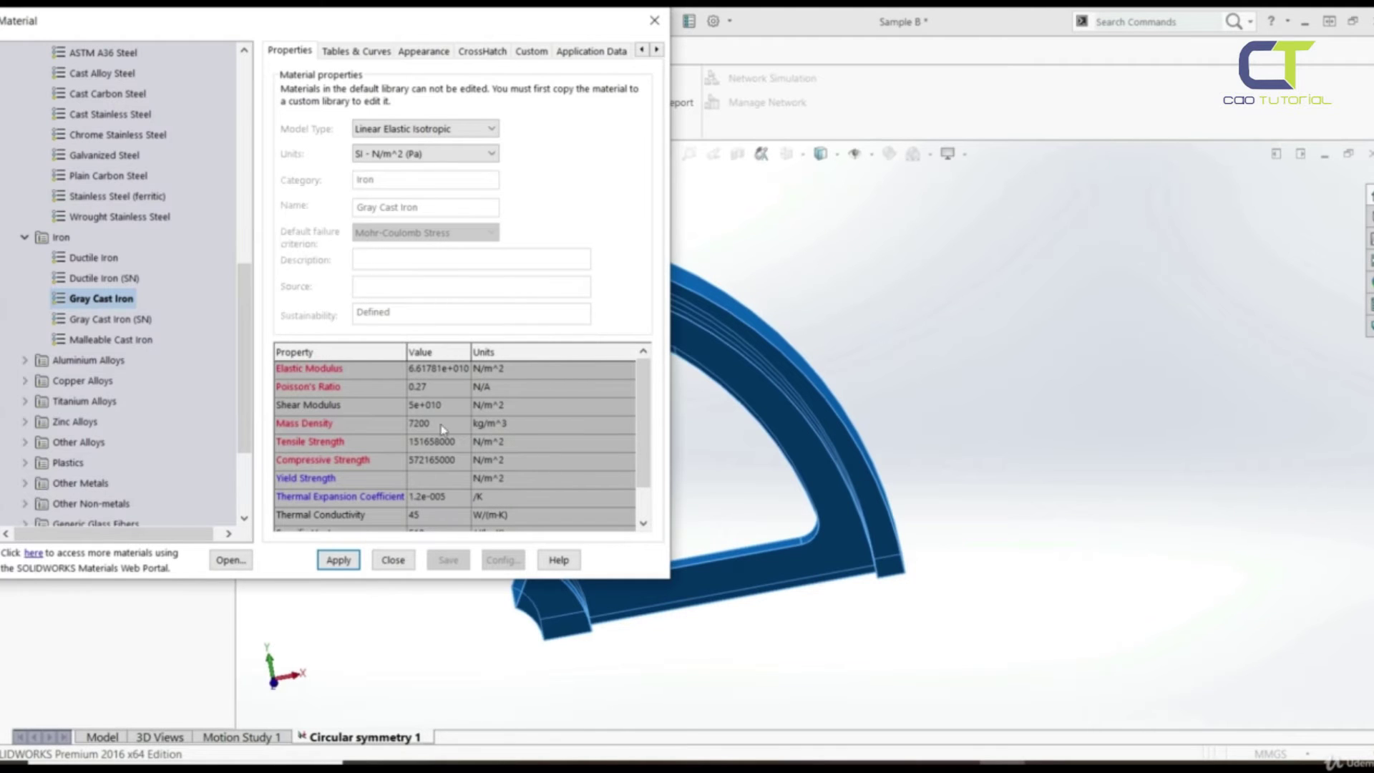
{"action": "left_click", "coordinate": [339, 565]}
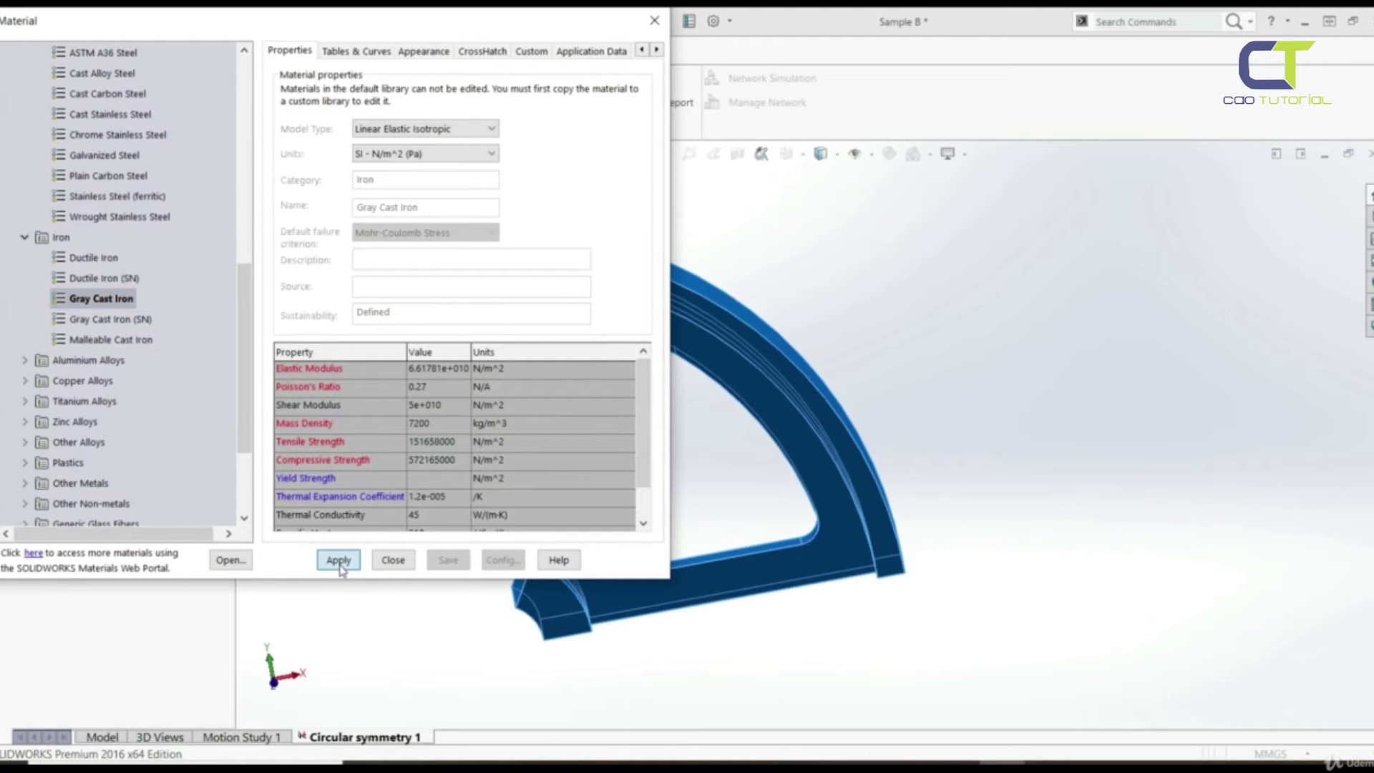
{"action": "left_click", "coordinate": [393, 561]}
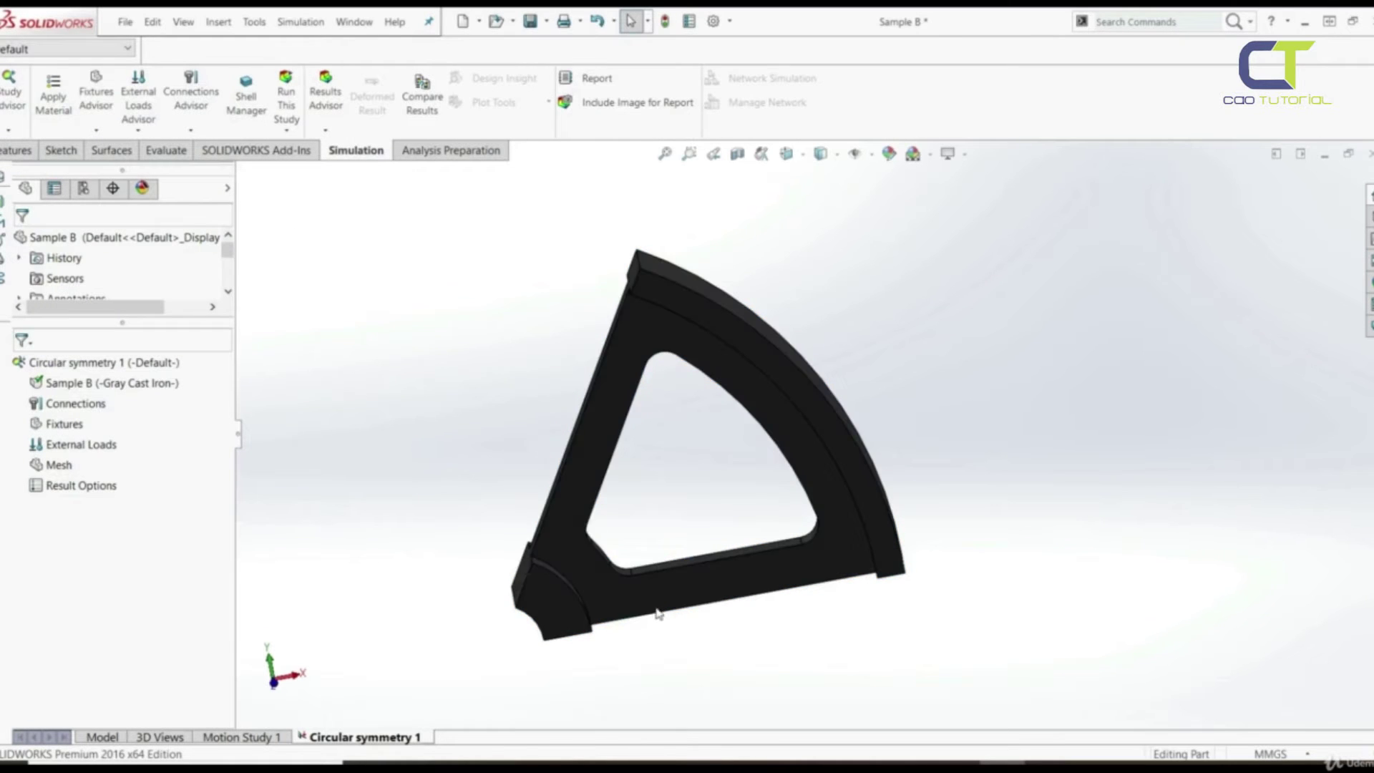
Add a Fixed Geometry fixture to the concave cylindrical bore face at the hub of the wheel segment
{"action": "scroll", "coordinate": [816, 458], "scroll_direction": "up", "scroll_amount": 2}
{"action": "scroll", "coordinate": [819, 472], "scroll_direction": "down", "scroll_amount": 1}
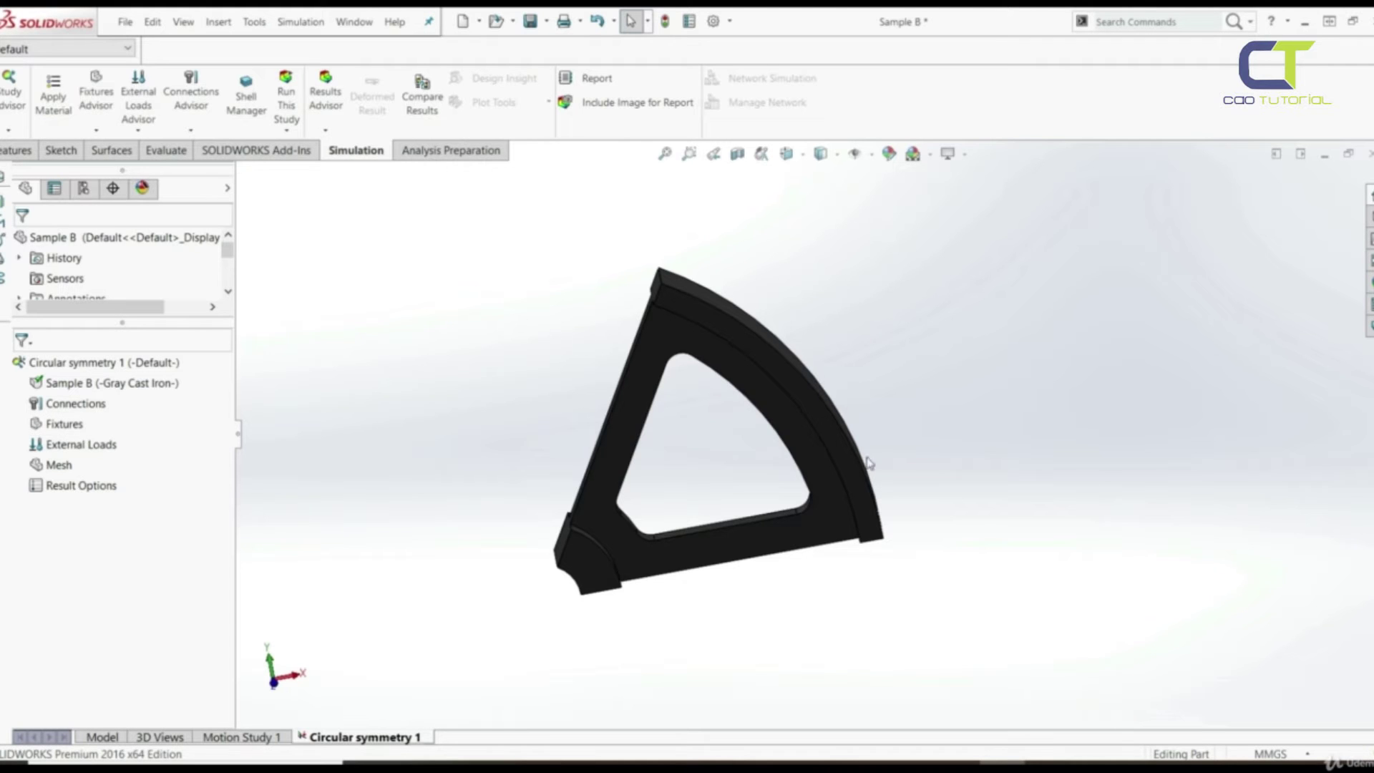
{"action": "middle_click_drag", "start_coordinate": [619, 540], "coordinate": [620, 569]}
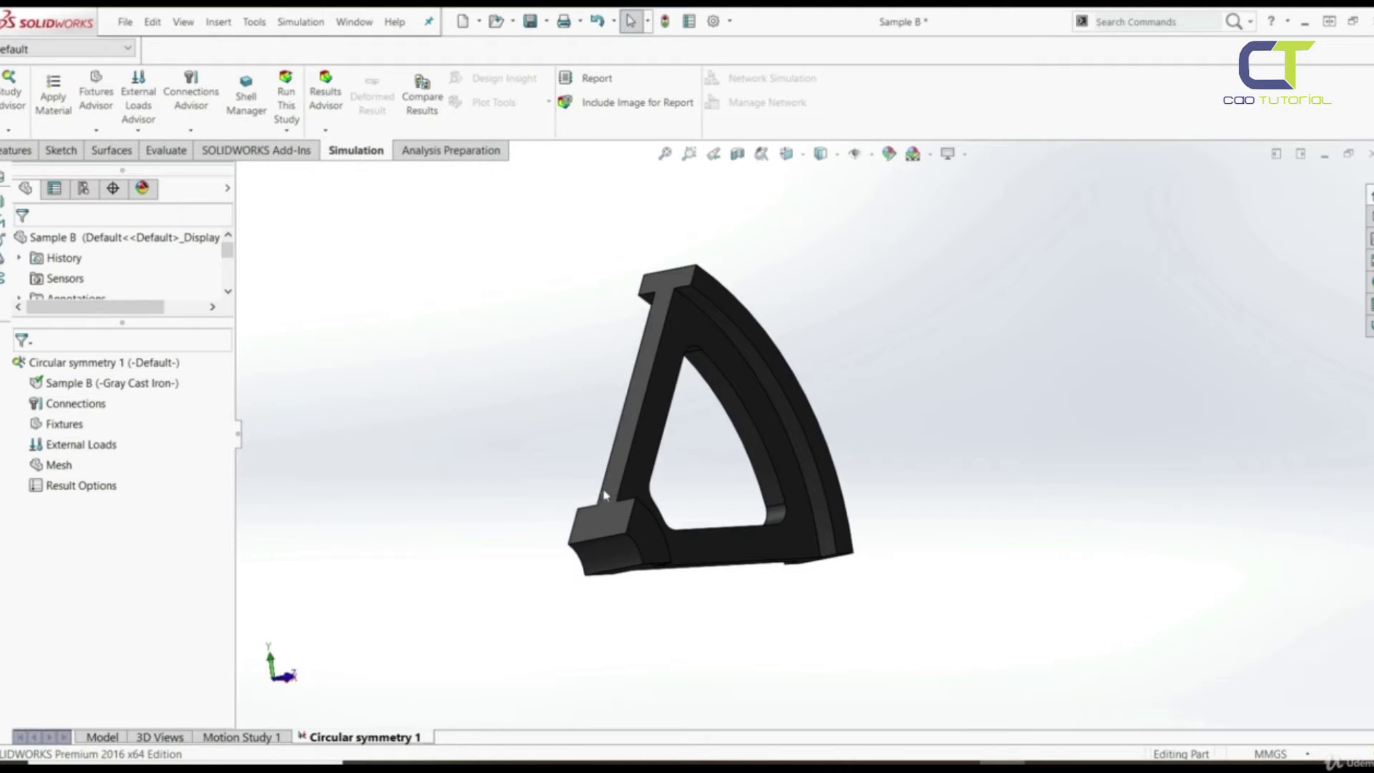
{"action": "middle_click_drag", "start_coordinate": [582, 533], "coordinate": [501, 526]}
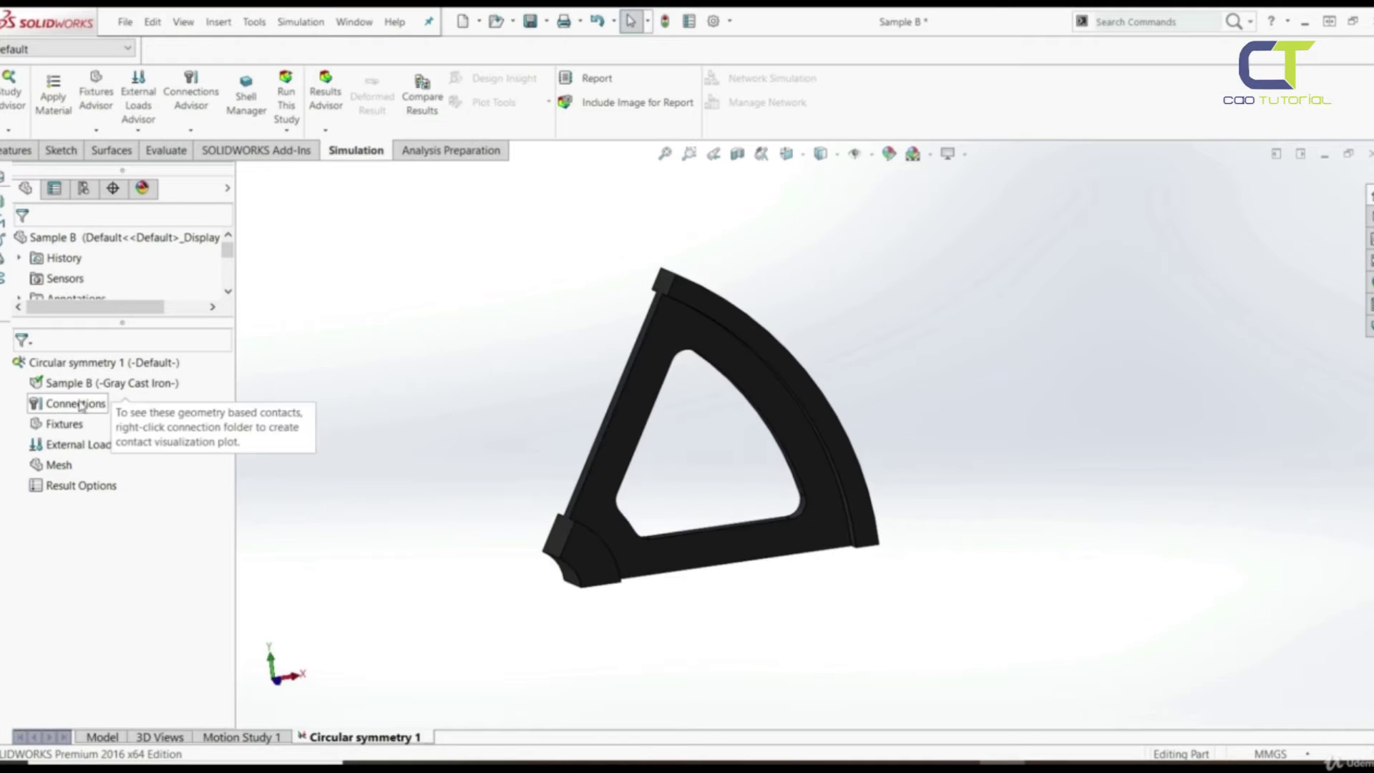
{"action": "right_click", "coordinate": [60, 430]}
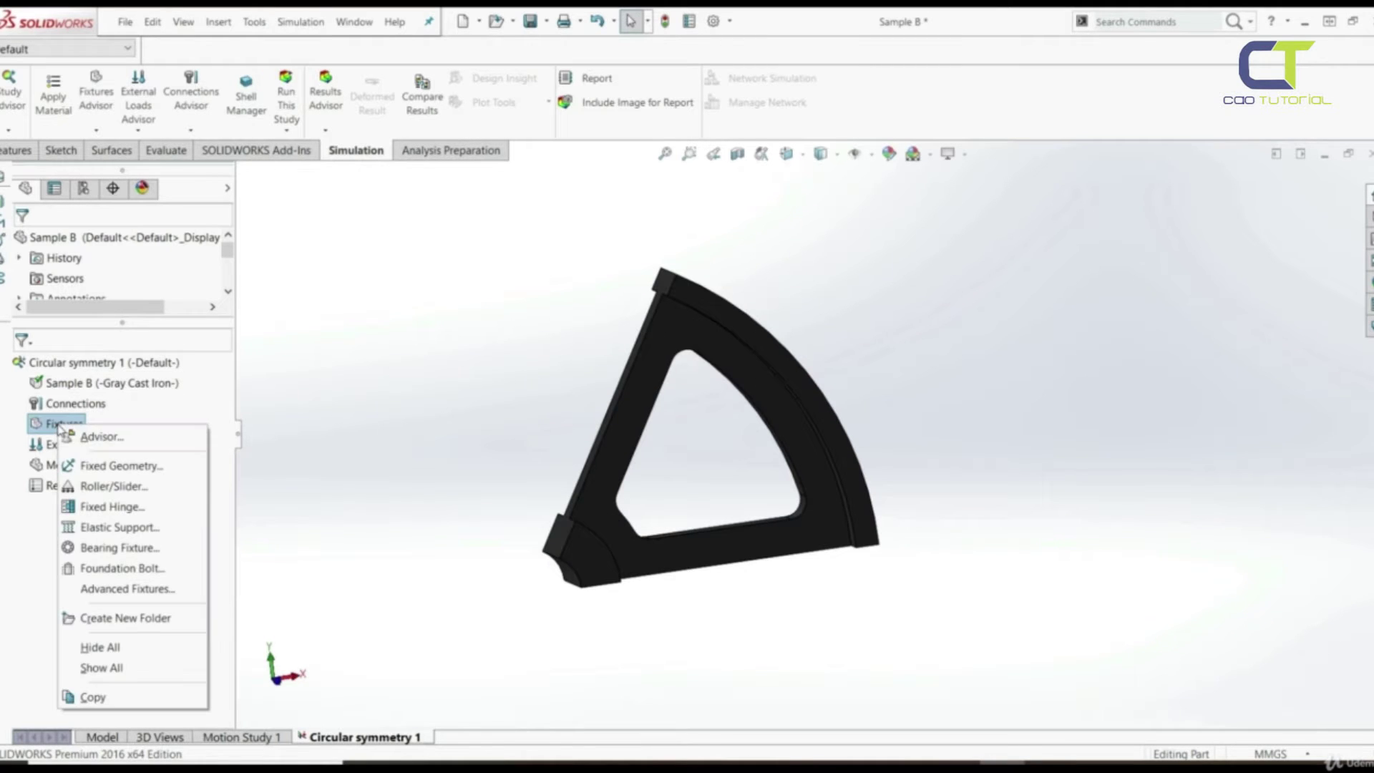
{"action": "left_click", "coordinate": [110, 468]}
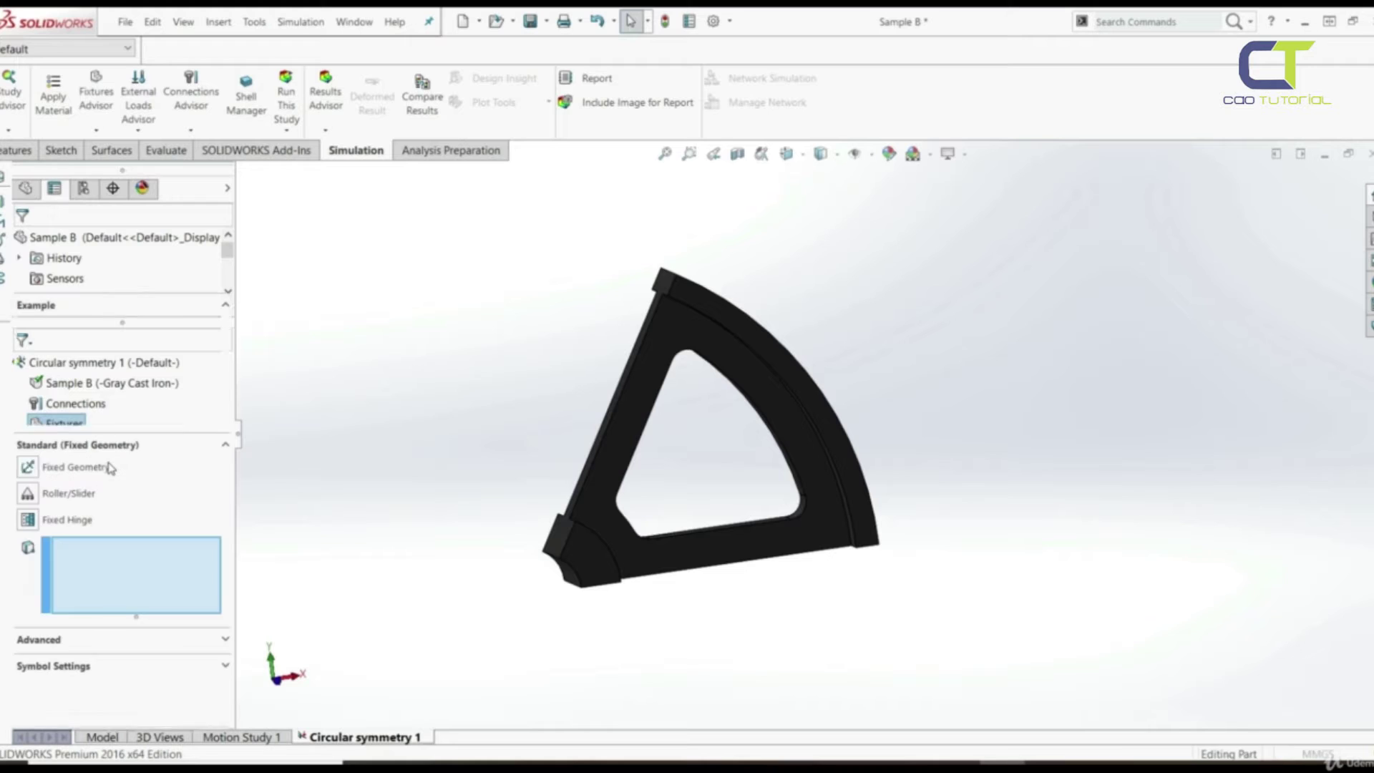
{"action": "middle_click_drag", "start_coordinate": [504, 568], "coordinate": [597, 556]}
{"action": "left_click", "coordinate": [603, 553]}
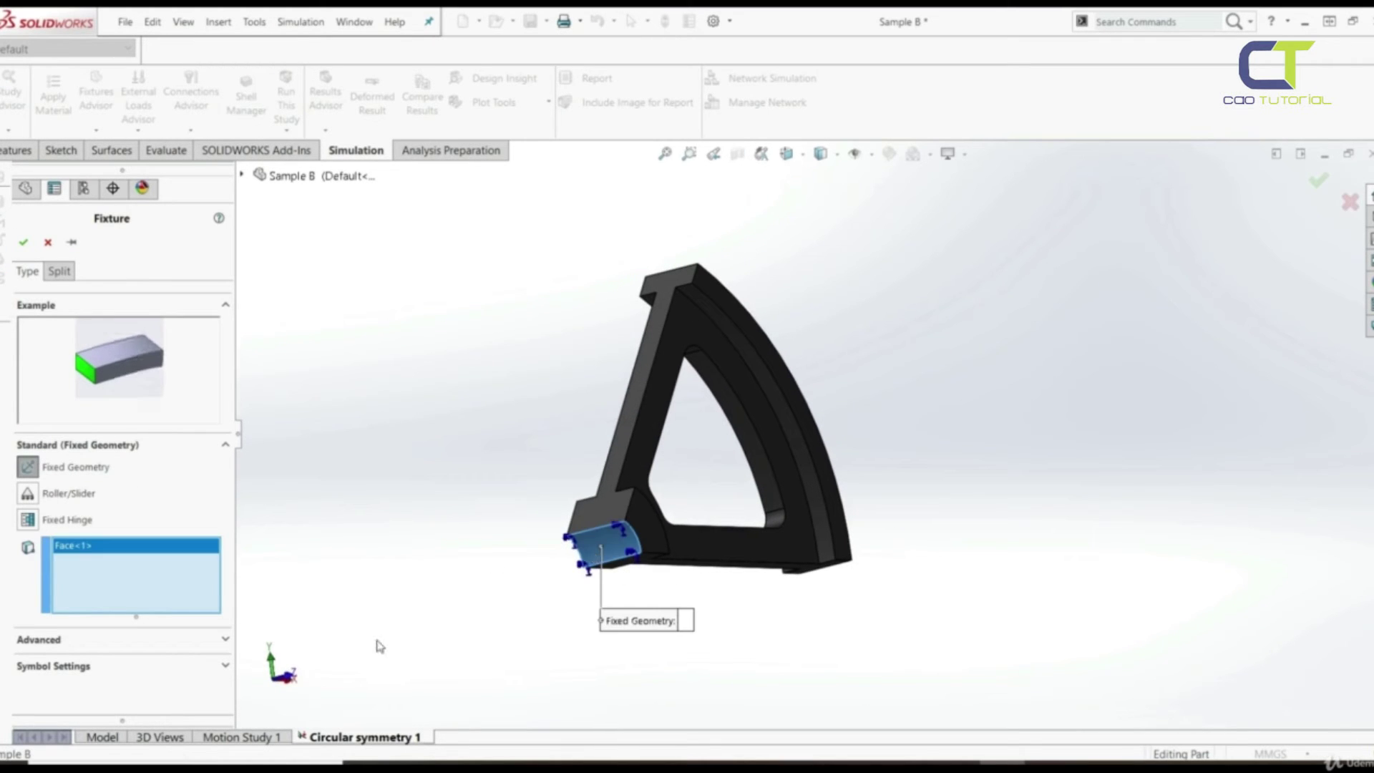
{"action": "left_click", "coordinate": [22, 243]}
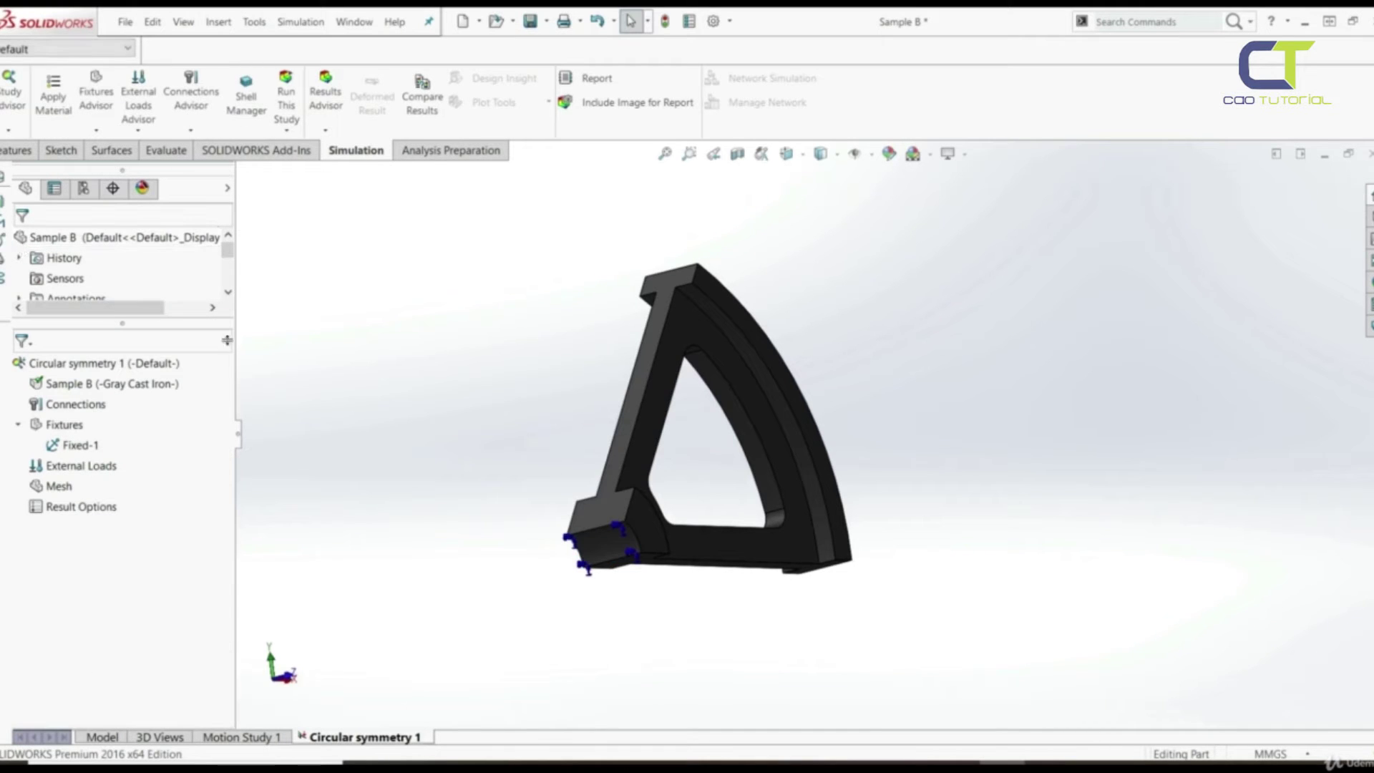
Rename the new fixed fixture as Shaft
{"action": "middle_click_drag", "start_coordinate": [520, 325], "coordinate": [448, 418]}
{"action": "left_click", "coordinate": [74, 446]}
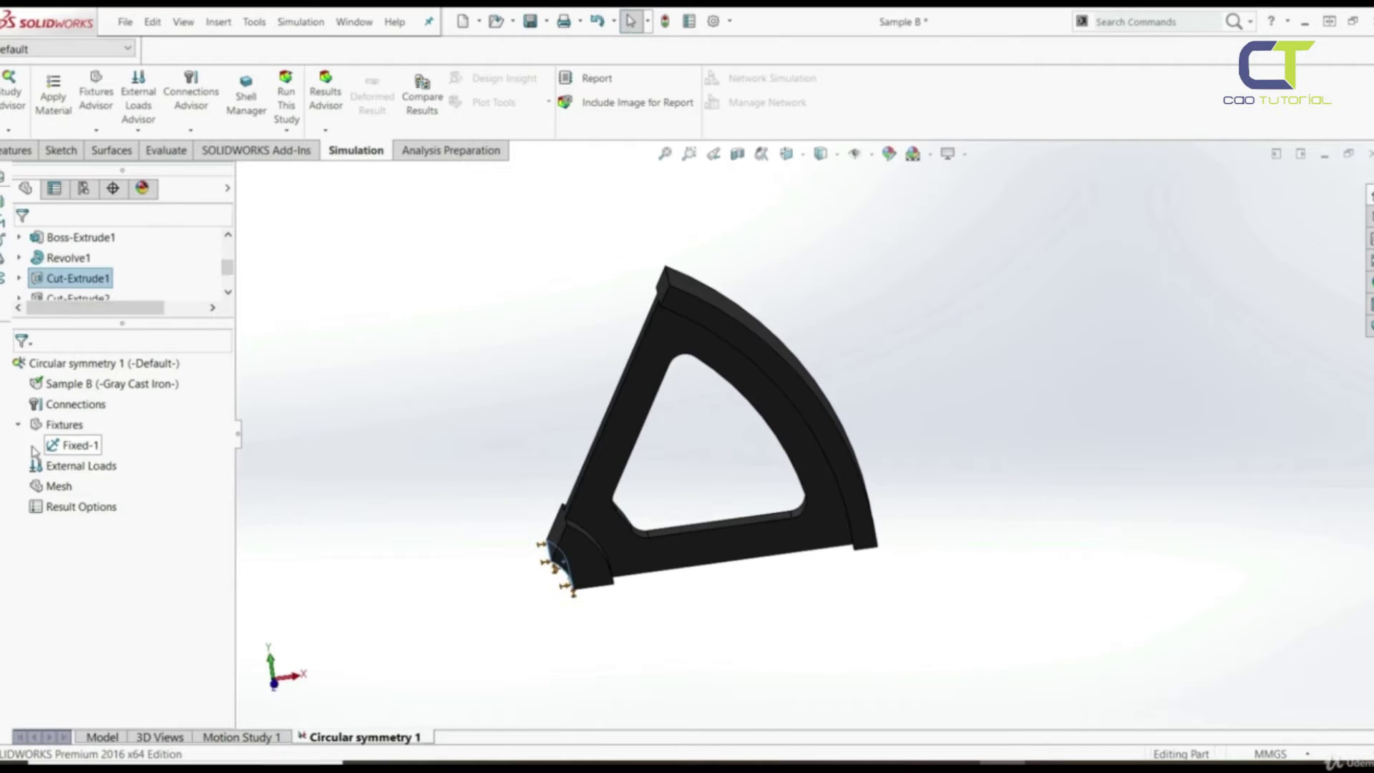
{"action": "left_click", "coordinate": [70, 449]}
{"action": "left_click", "coordinate": [70, 448]}
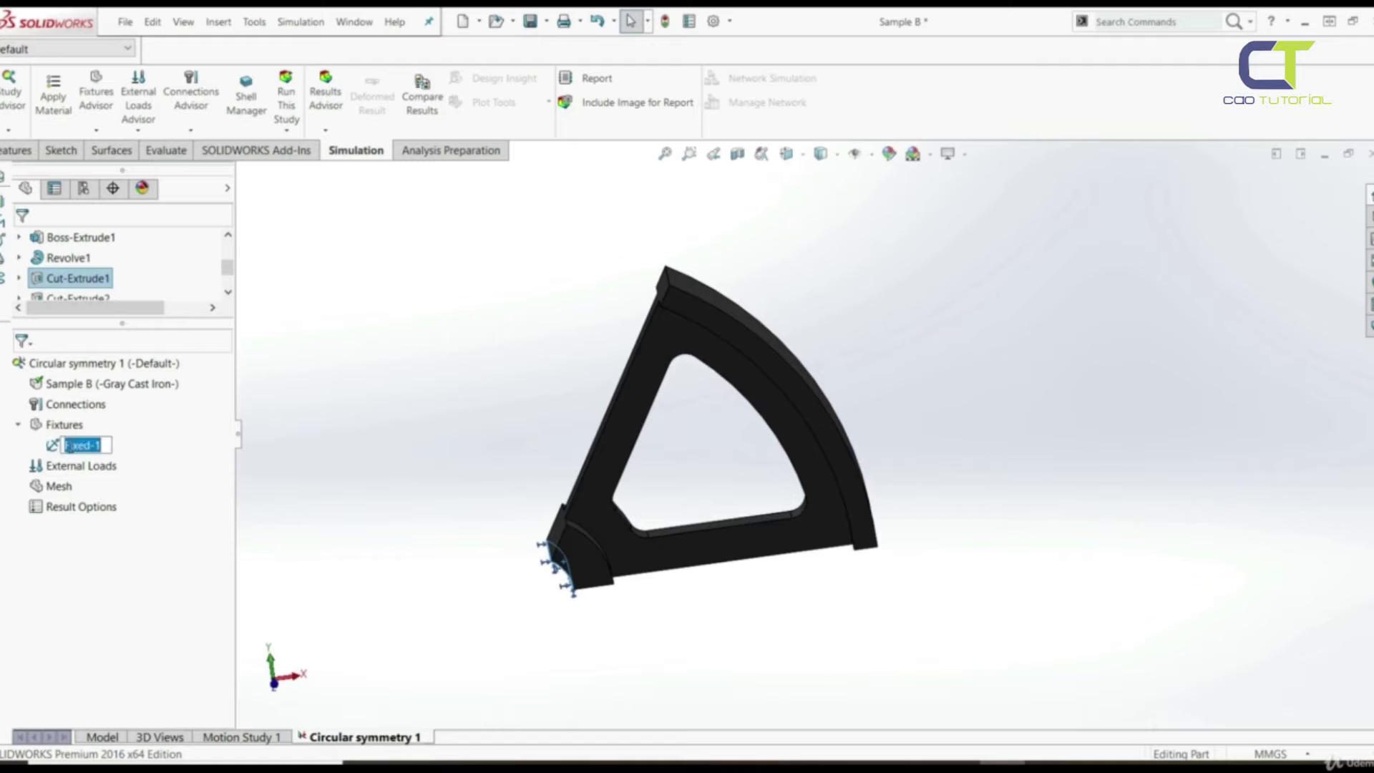
{"action": "type", "text": "Shaft"}
{"action": "left_click", "coordinate": [383, 451]}
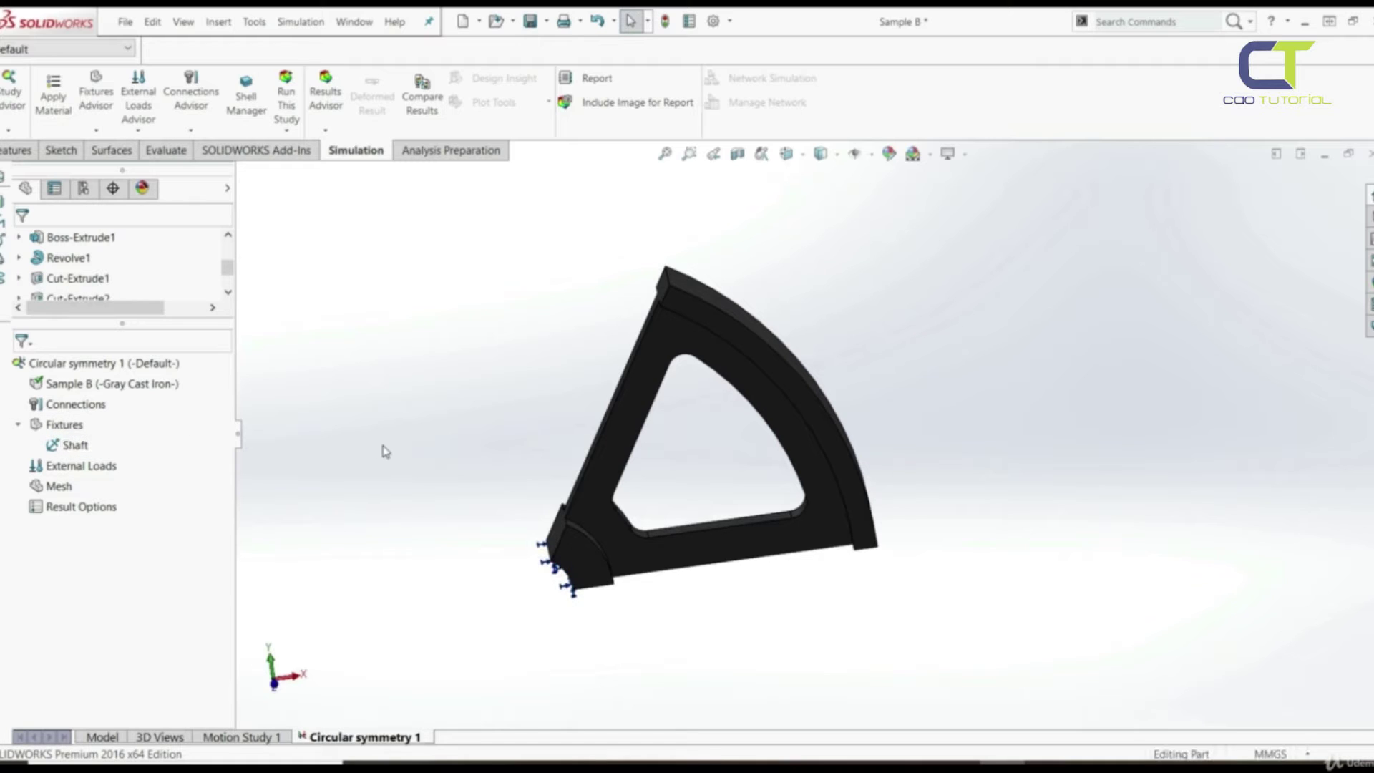
Create a reference axis from the hub's cylindrical bore face using the Cylindrical/Conical Face option
{"action": "middle_click_drag", "start_coordinate": [385, 451], "coordinate": [596, 534]}
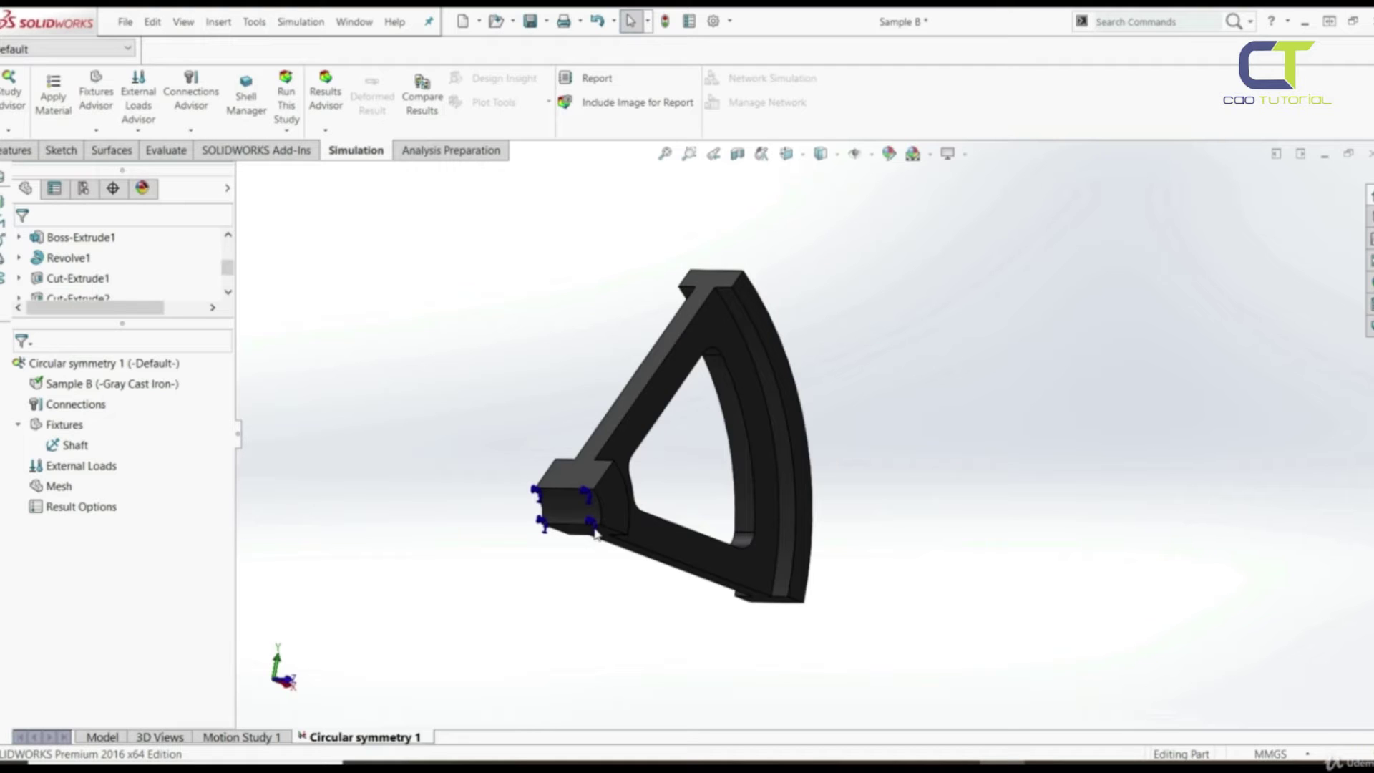
{"action": "middle_click_drag", "start_coordinate": [596, 533], "coordinate": [509, 414]}
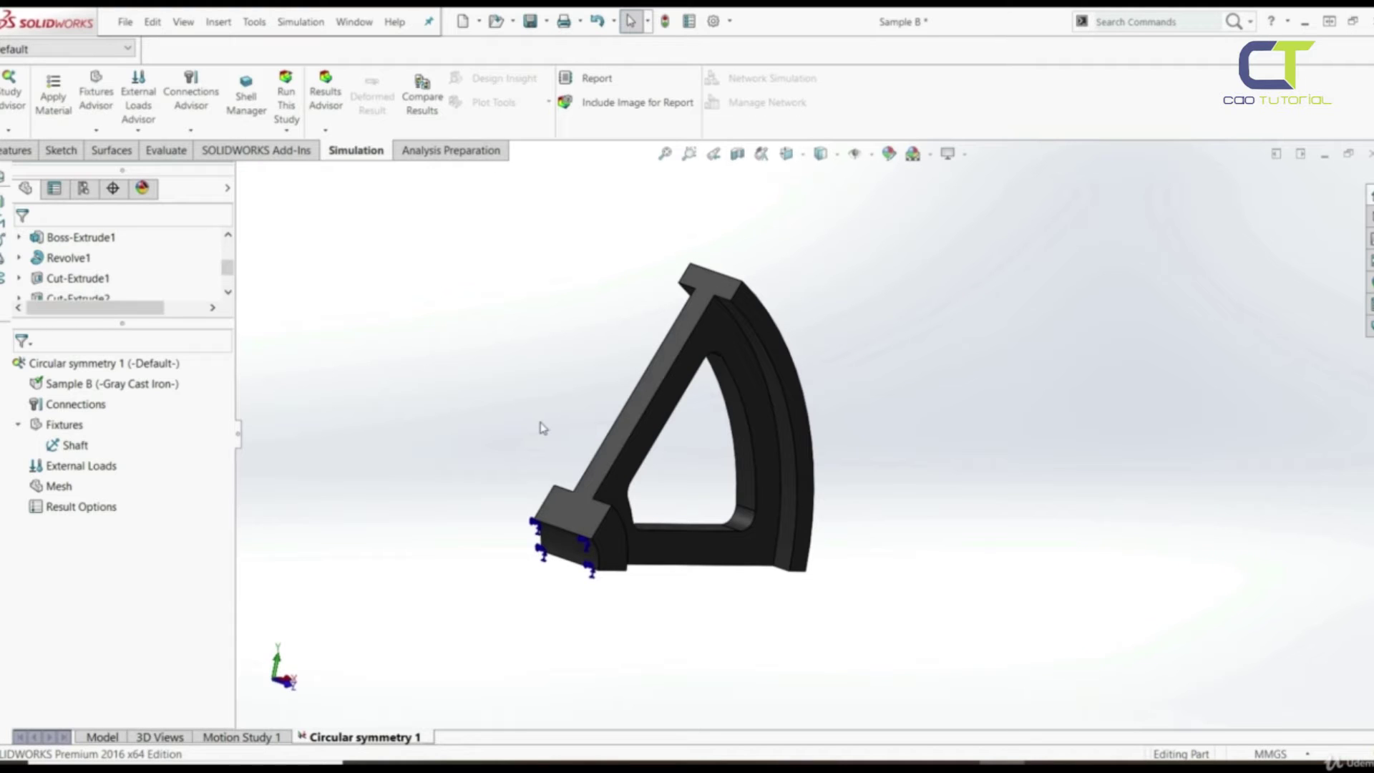
{"action": "left_click", "coordinate": [627, 428]}
{"action": "middle_click_drag", "start_coordinate": [540, 505], "coordinate": [649, 491]}
{"action": "left_click", "coordinate": [1008, 460]}
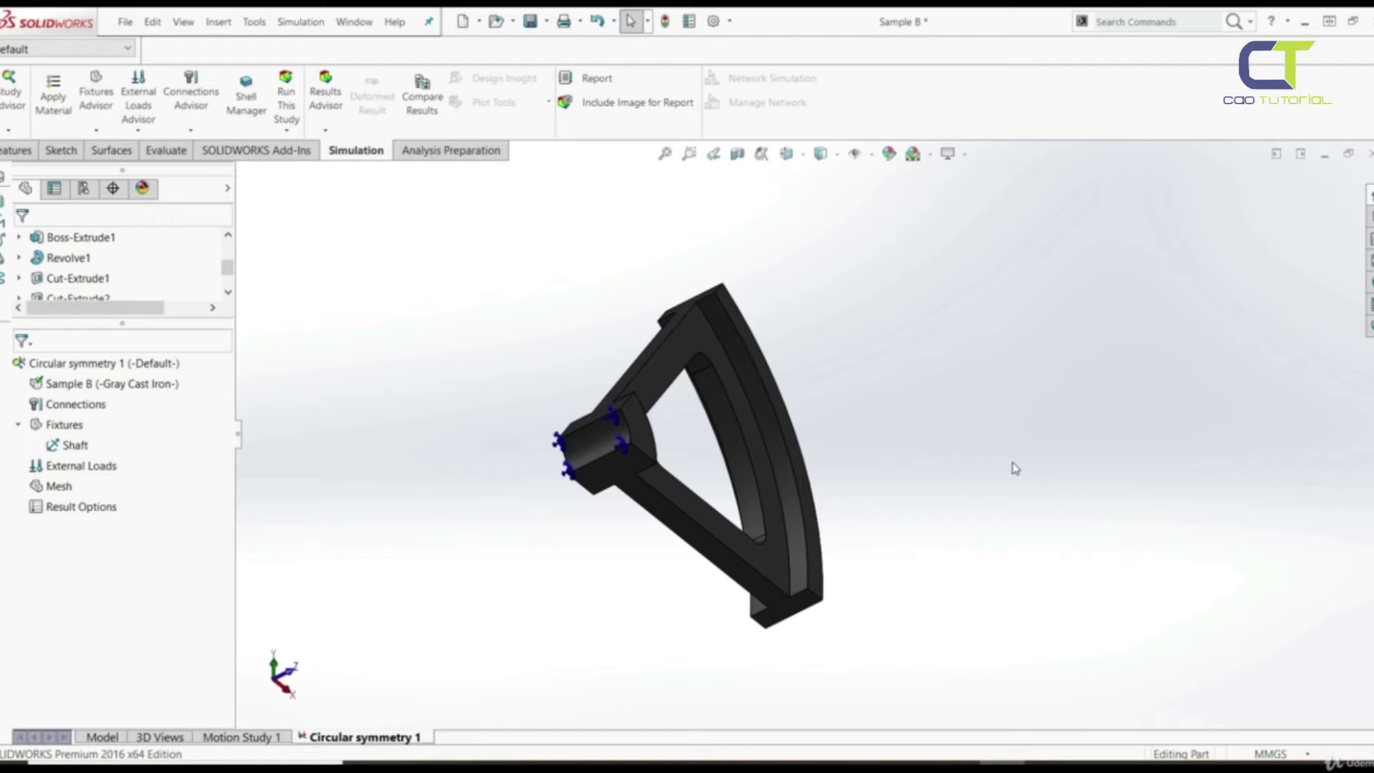
{"action": "middle_click_drag", "start_coordinate": [1015, 469], "coordinate": [450, 366]}
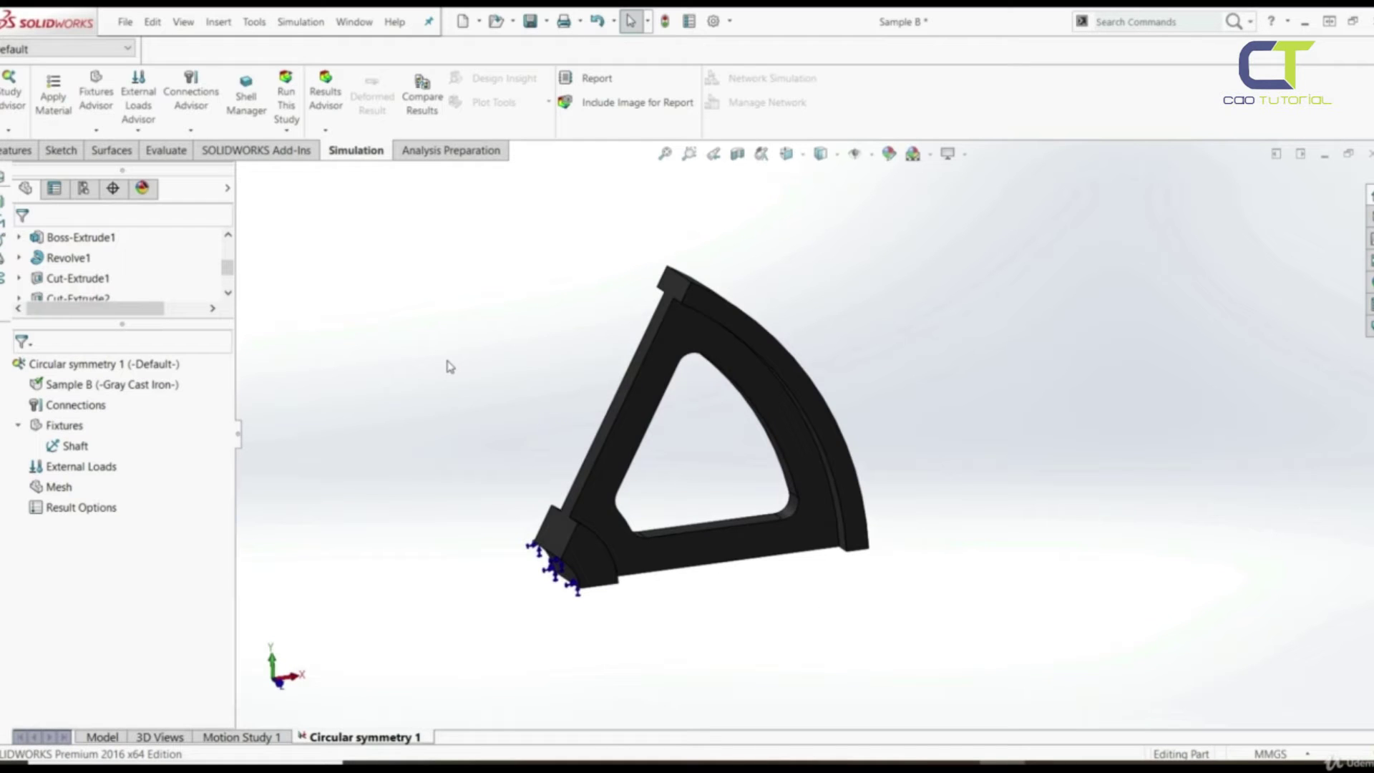
{"action": "left_click", "coordinate": [8, 152]}
{"action": "left_click", "coordinate": [671, 100]}
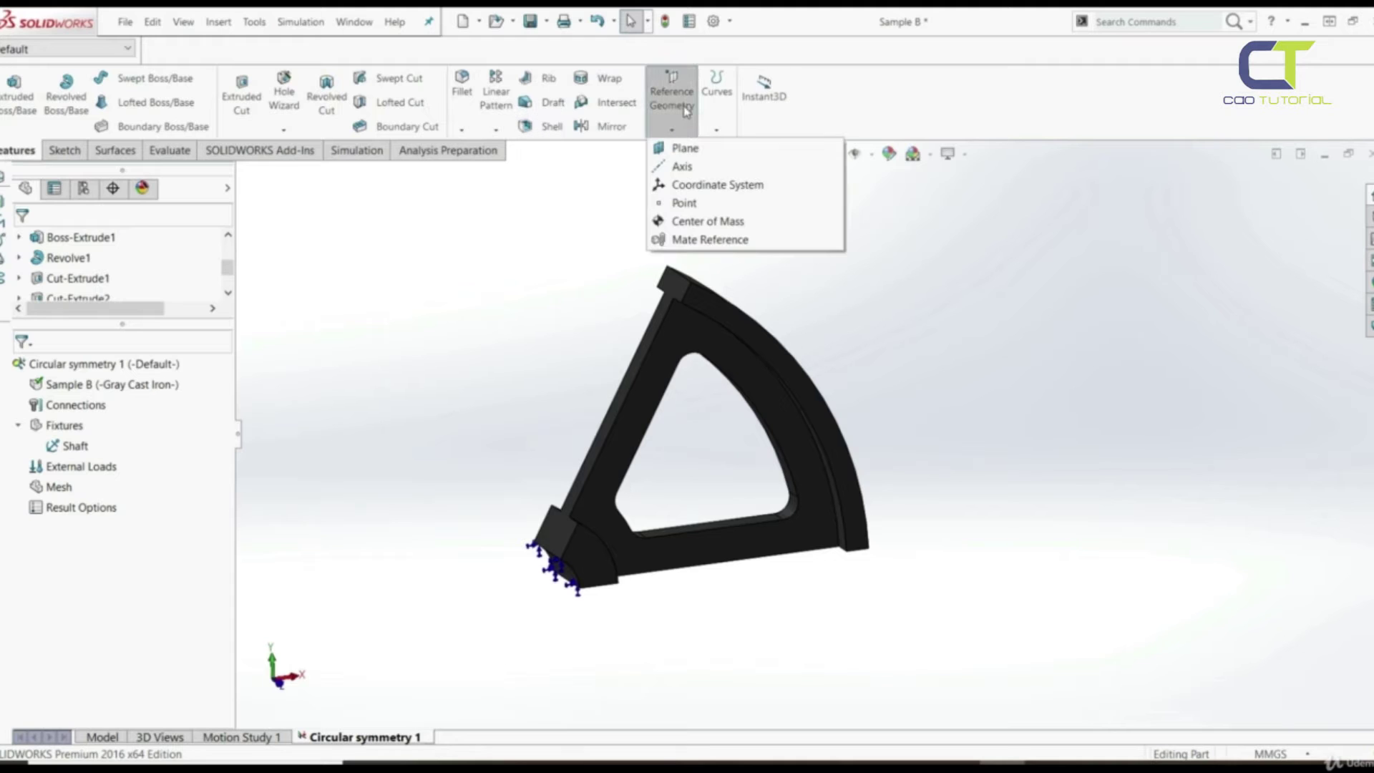
{"action": "left_click", "coordinate": [673, 166]}
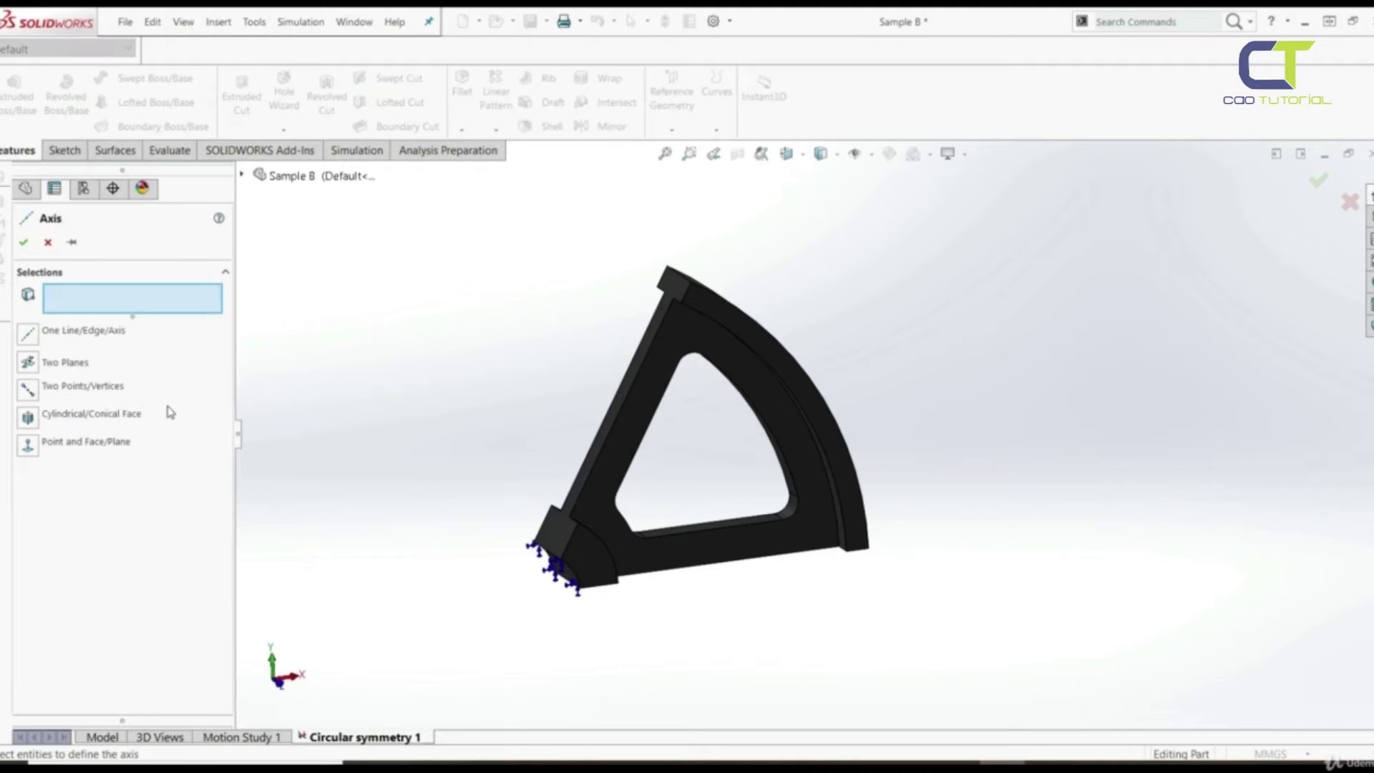
{"action": "left_click", "coordinate": [27, 418]}
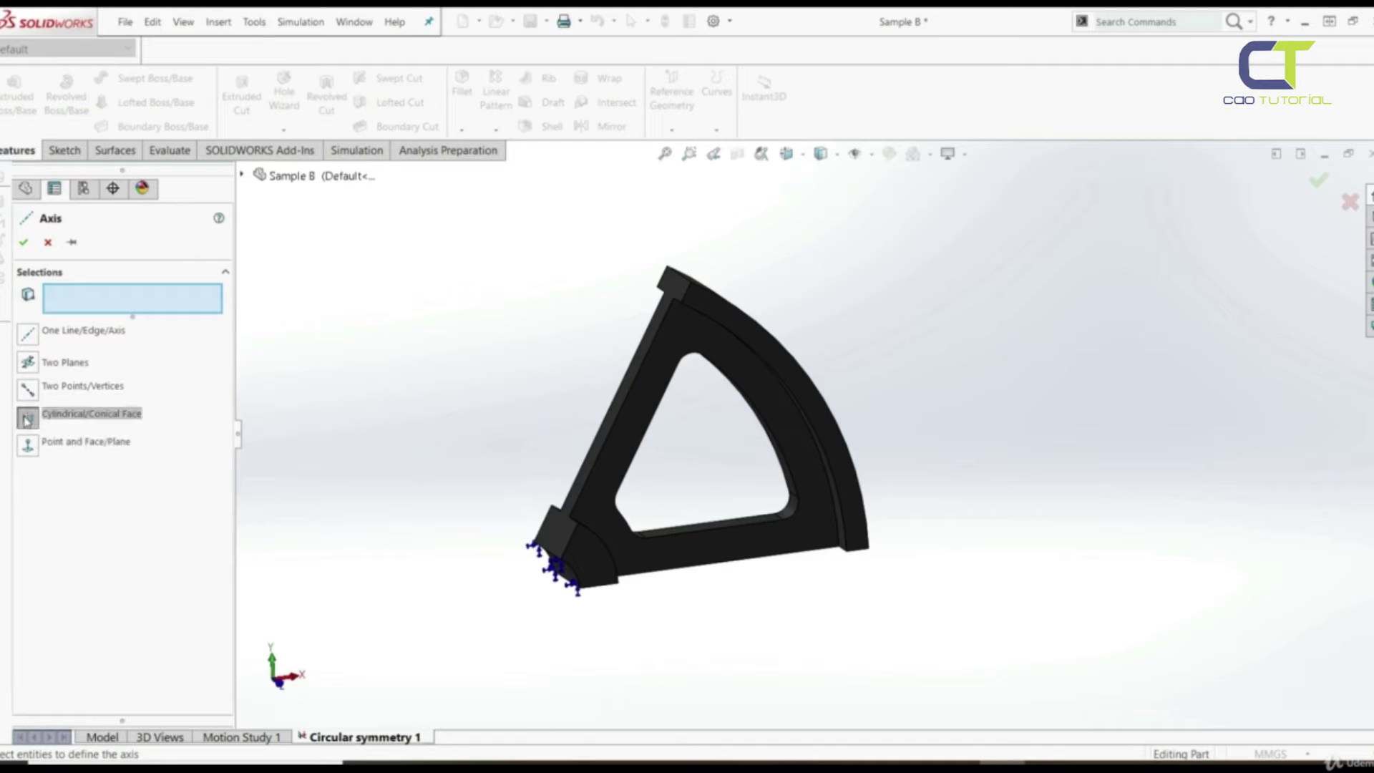
{"action": "left_click", "coordinate": [573, 575]}
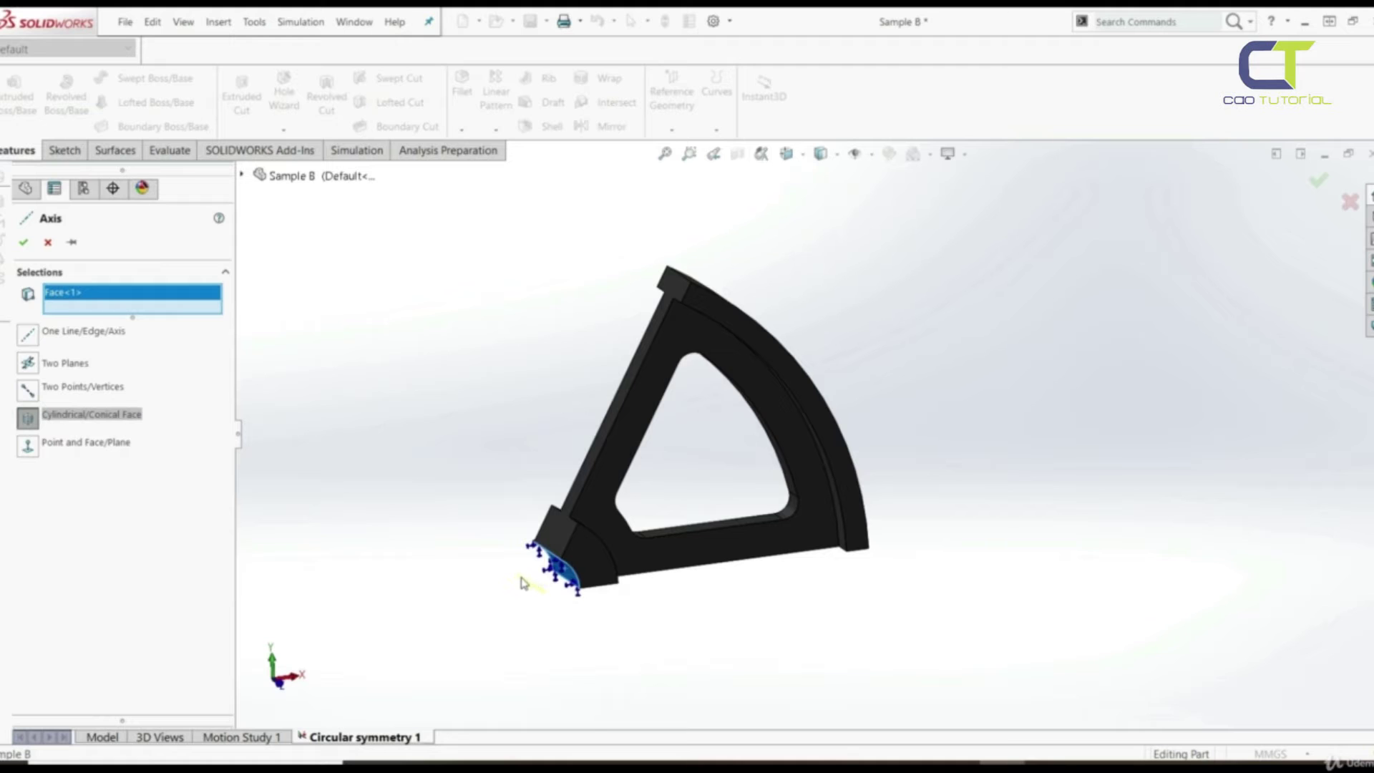
{"action": "left_click", "coordinate": [23, 243]}
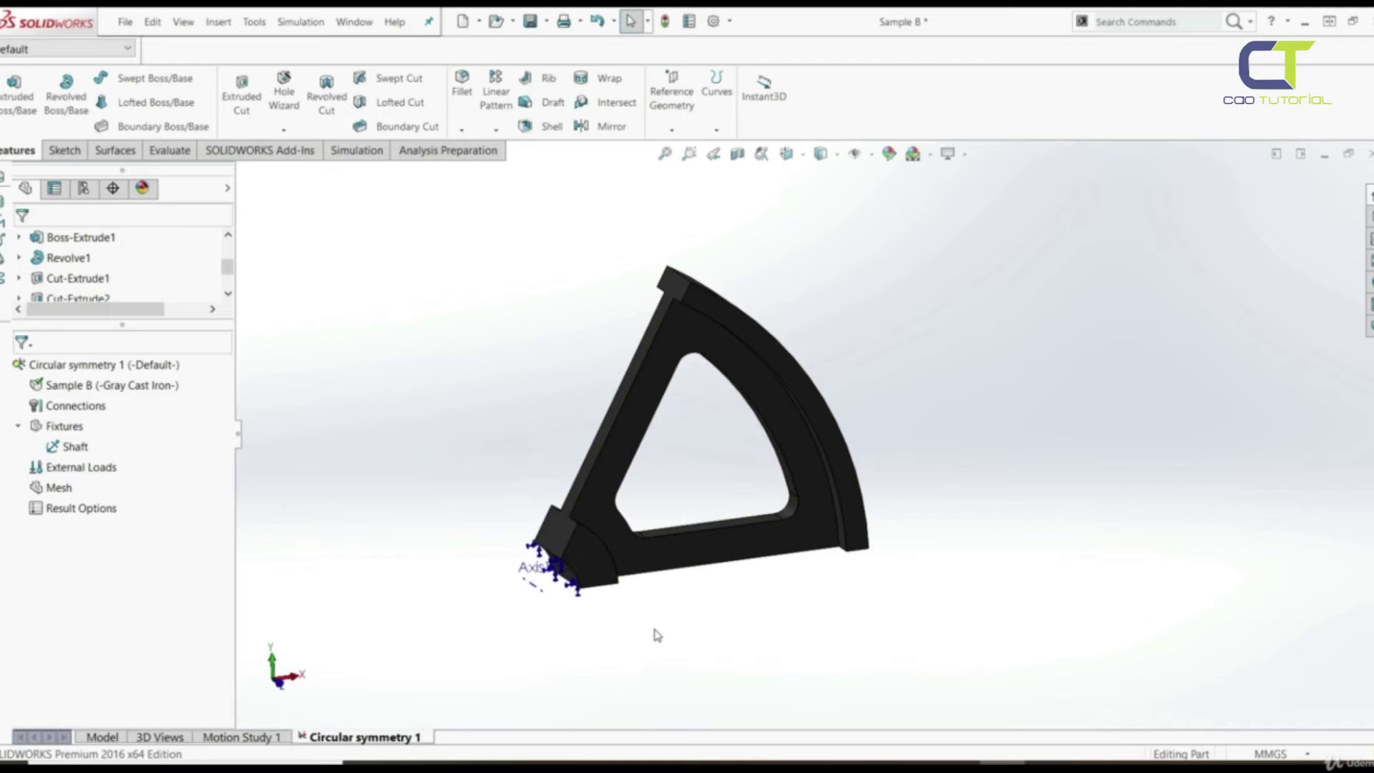
Start a Cyclic Symmetry fixture and select the wheel segment's two radial cut faces as its face pair
{"action": "right_click", "coordinate": [68, 434]}
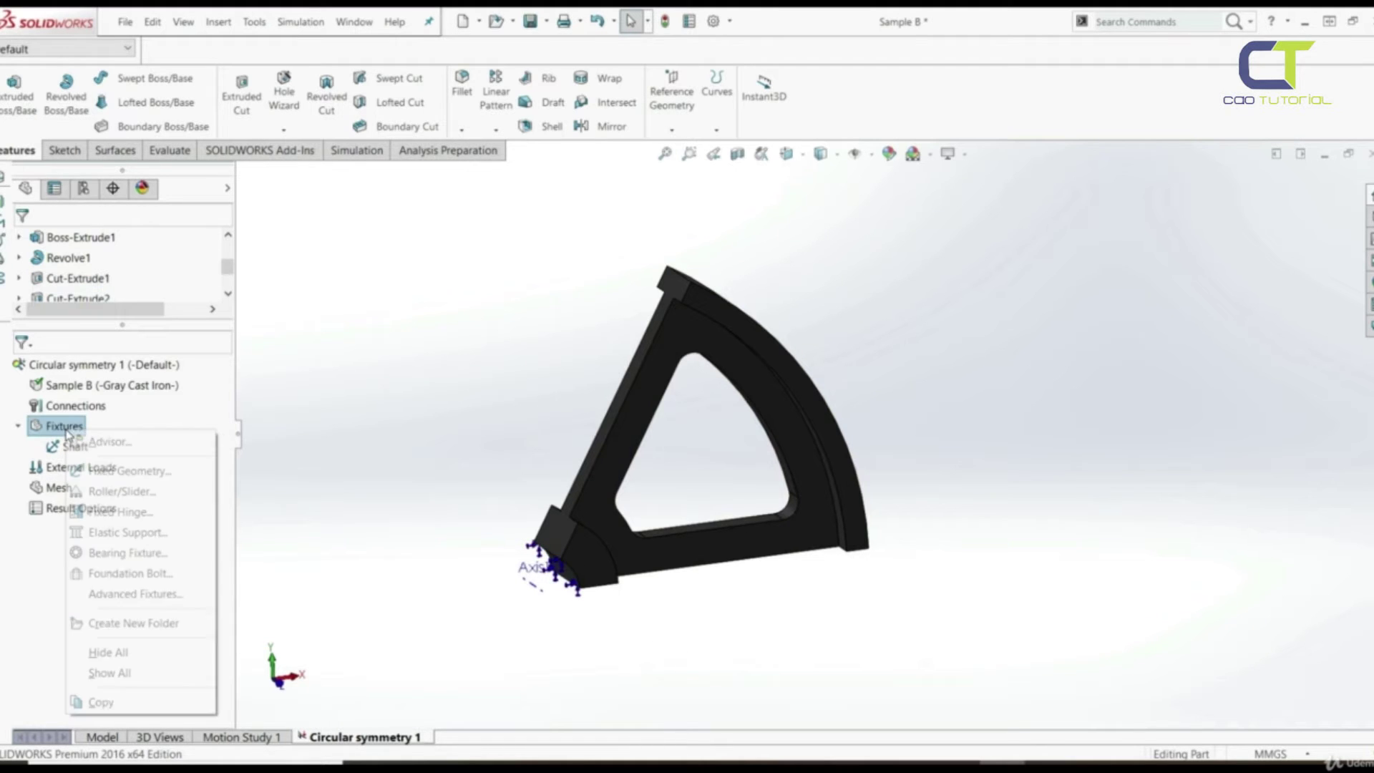
{"action": "left_click", "coordinate": [118, 594]}
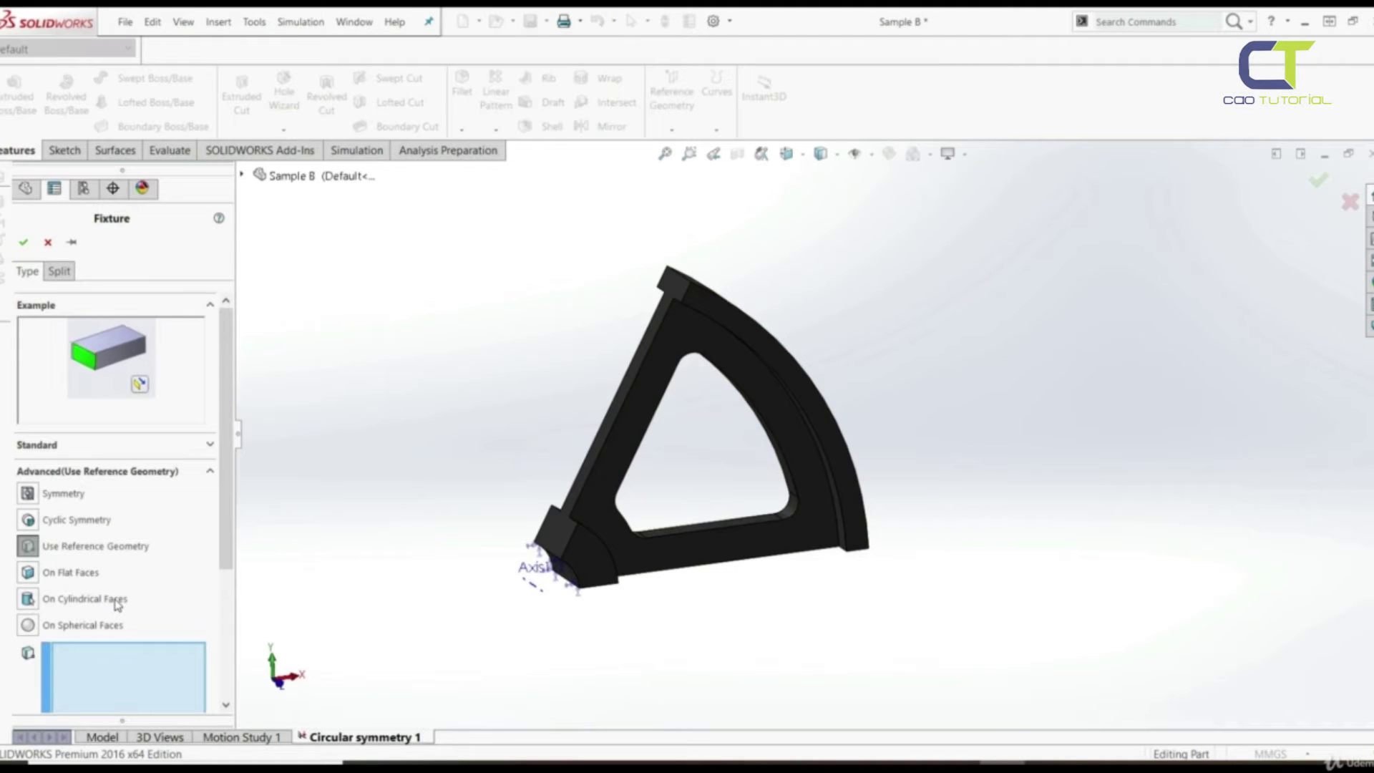
{"action": "left_click", "coordinate": [27, 523]}
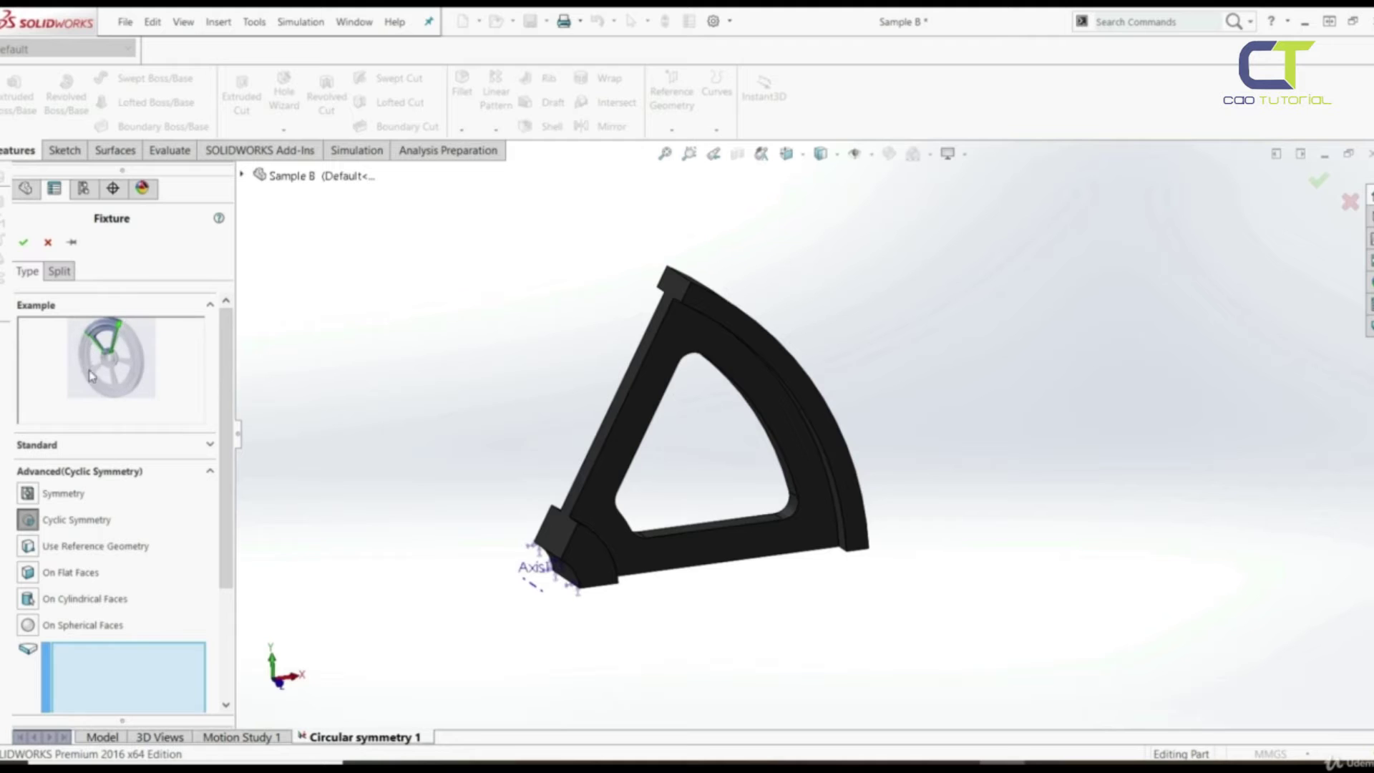
{"action": "left_click_drag", "start_coordinate": [225, 399], "coordinate": [215, 505]}
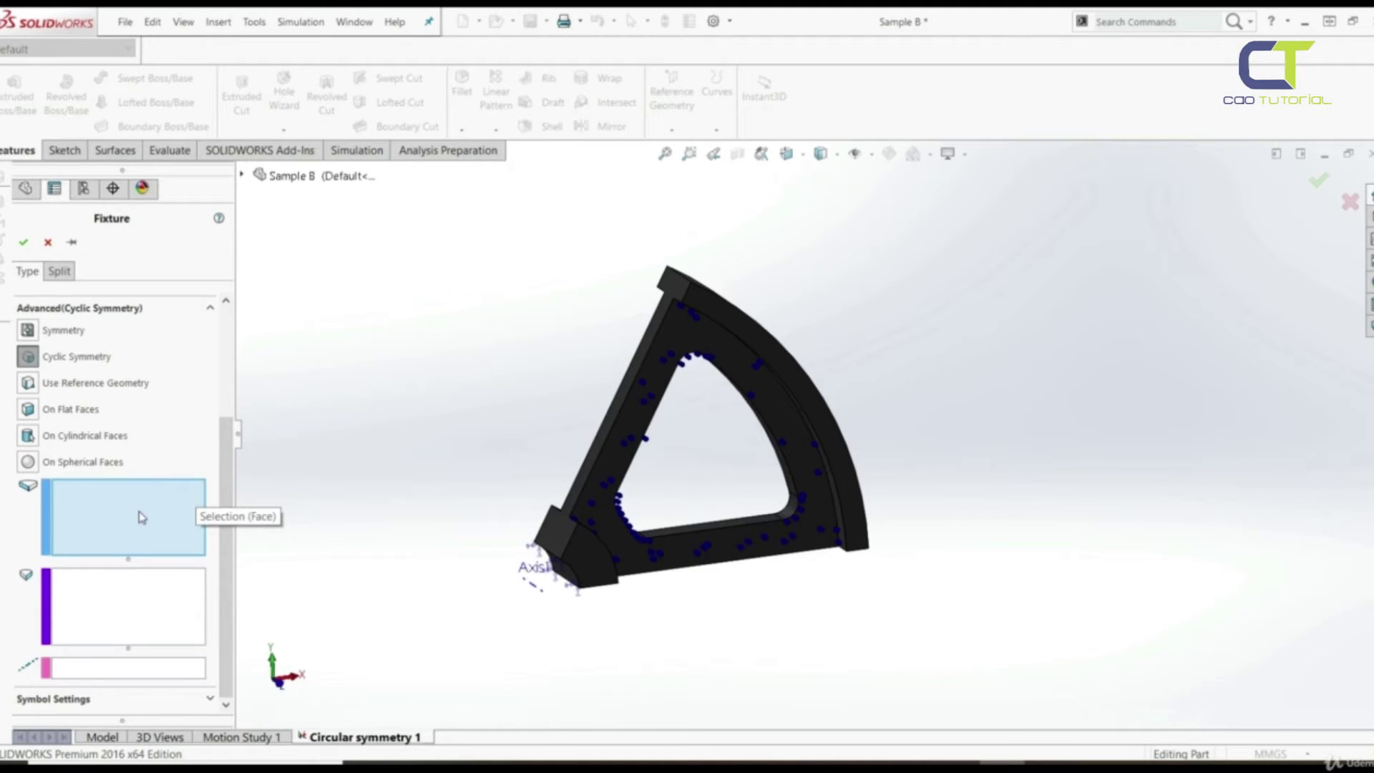
{"action": "left_click", "coordinate": [580, 472]}
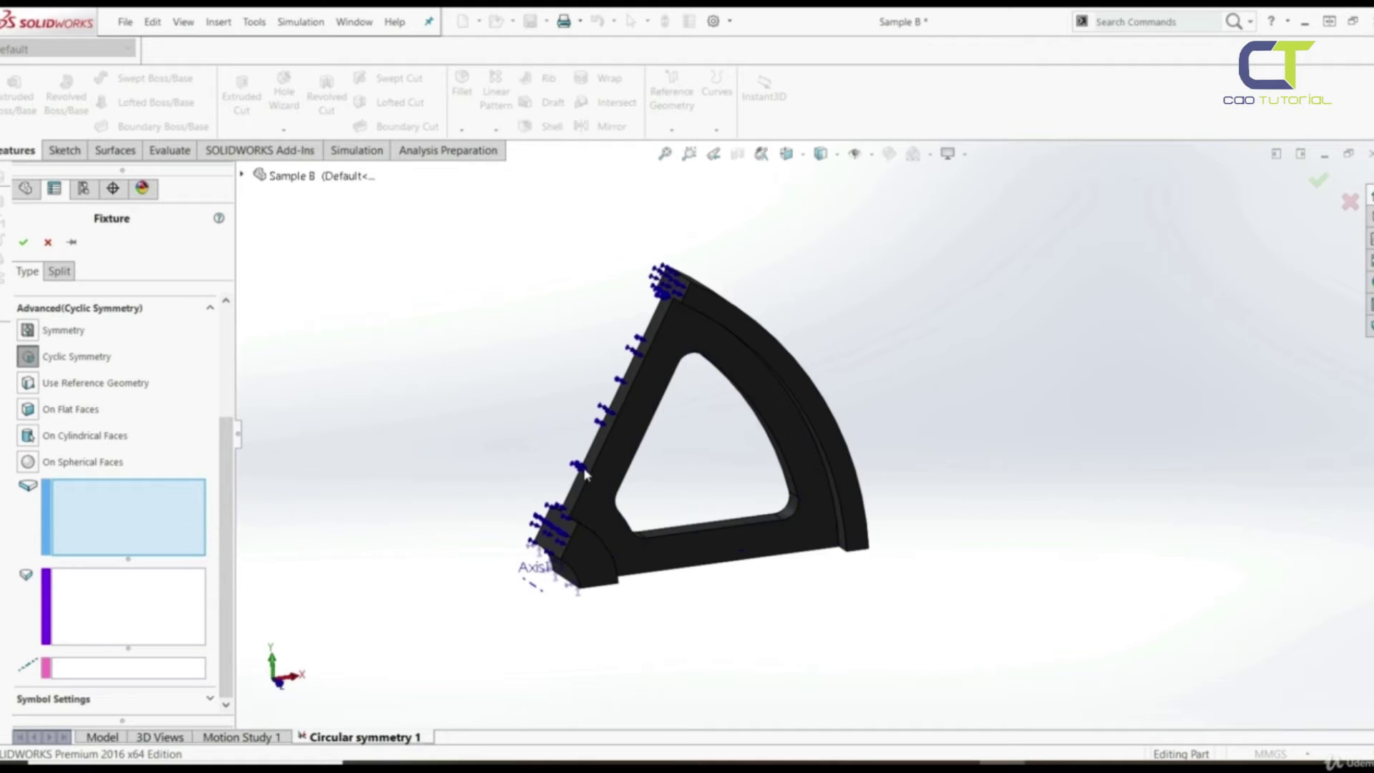
{"action": "left_click", "coordinate": [560, 542]}
{"action": "middle_click_drag", "start_coordinate": [647, 635], "coordinate": [637, 439]}
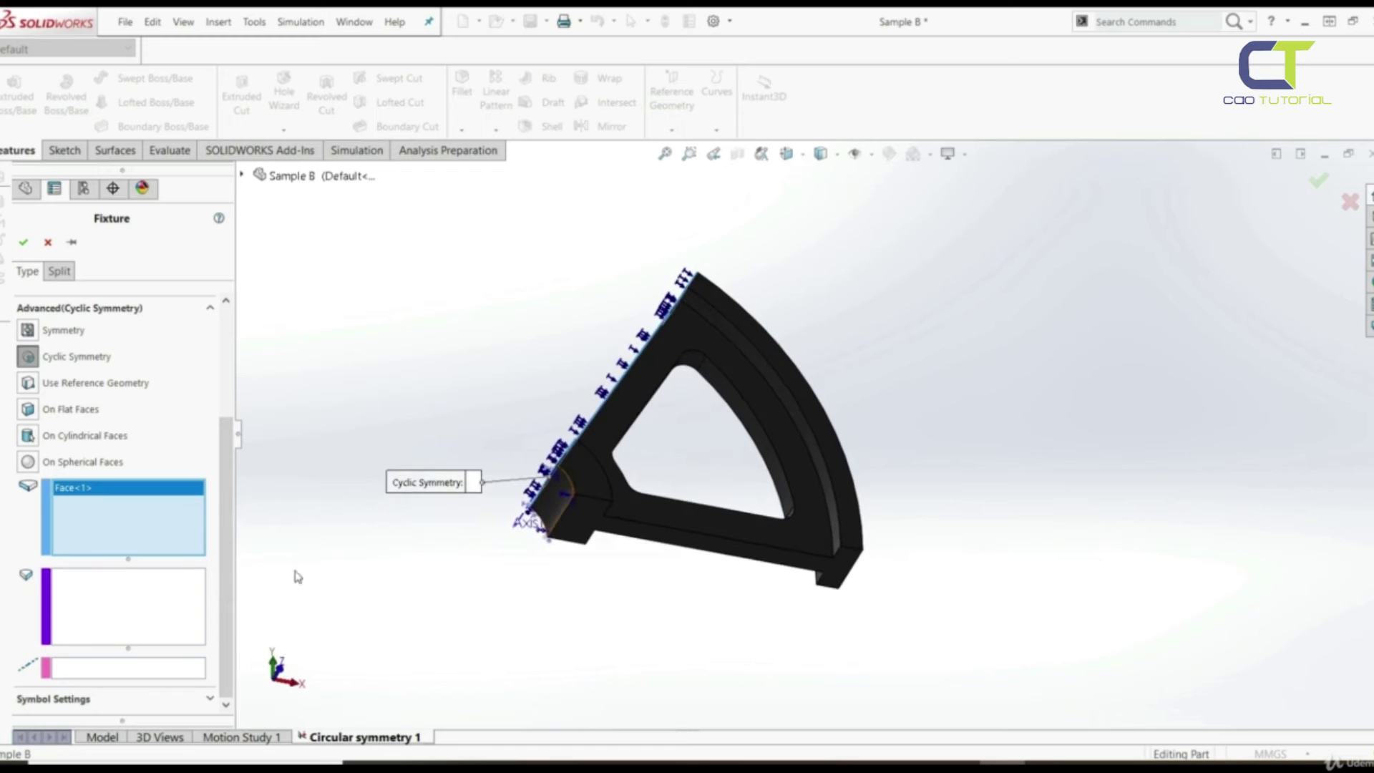
{"action": "left_click", "coordinate": [117, 629]}
{"action": "left_click", "coordinate": [663, 536]}
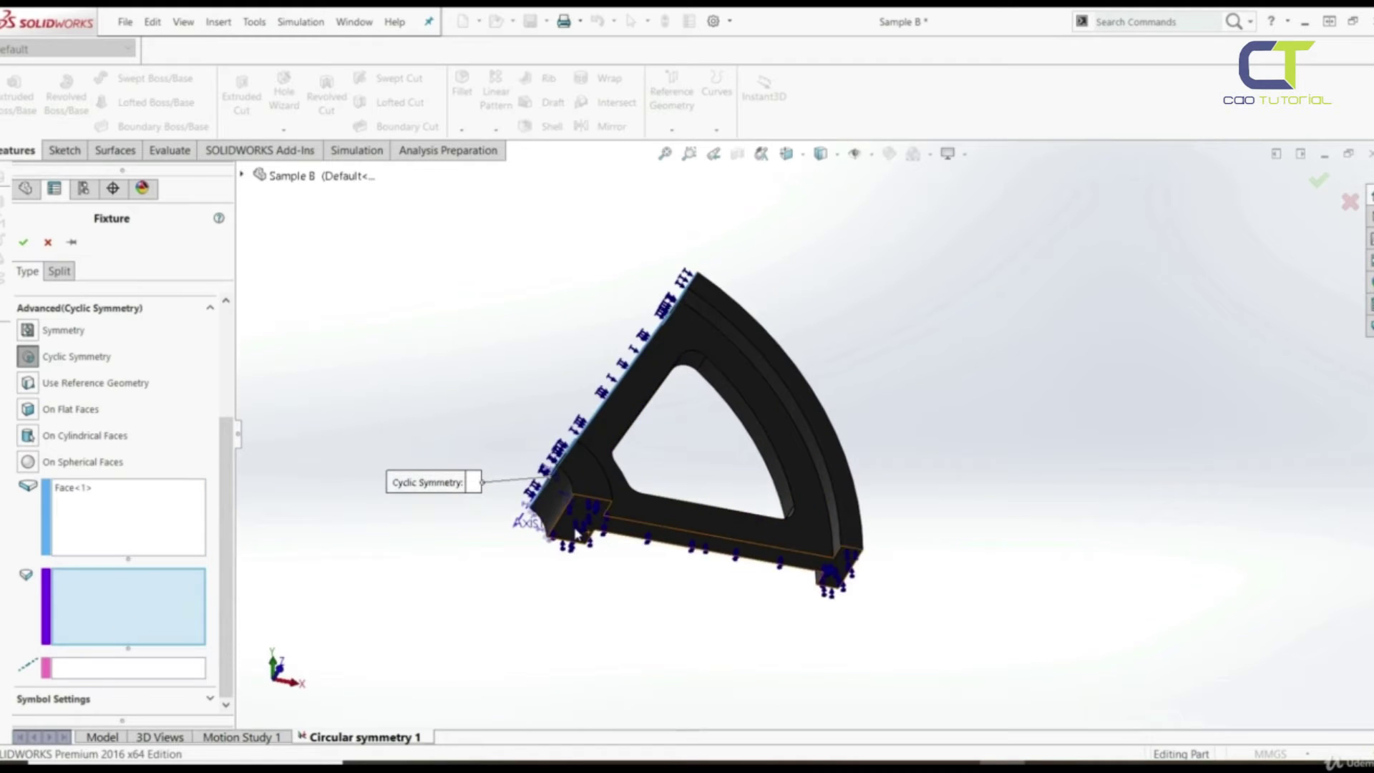
{"action": "left_click", "coordinate": [663, 535]}
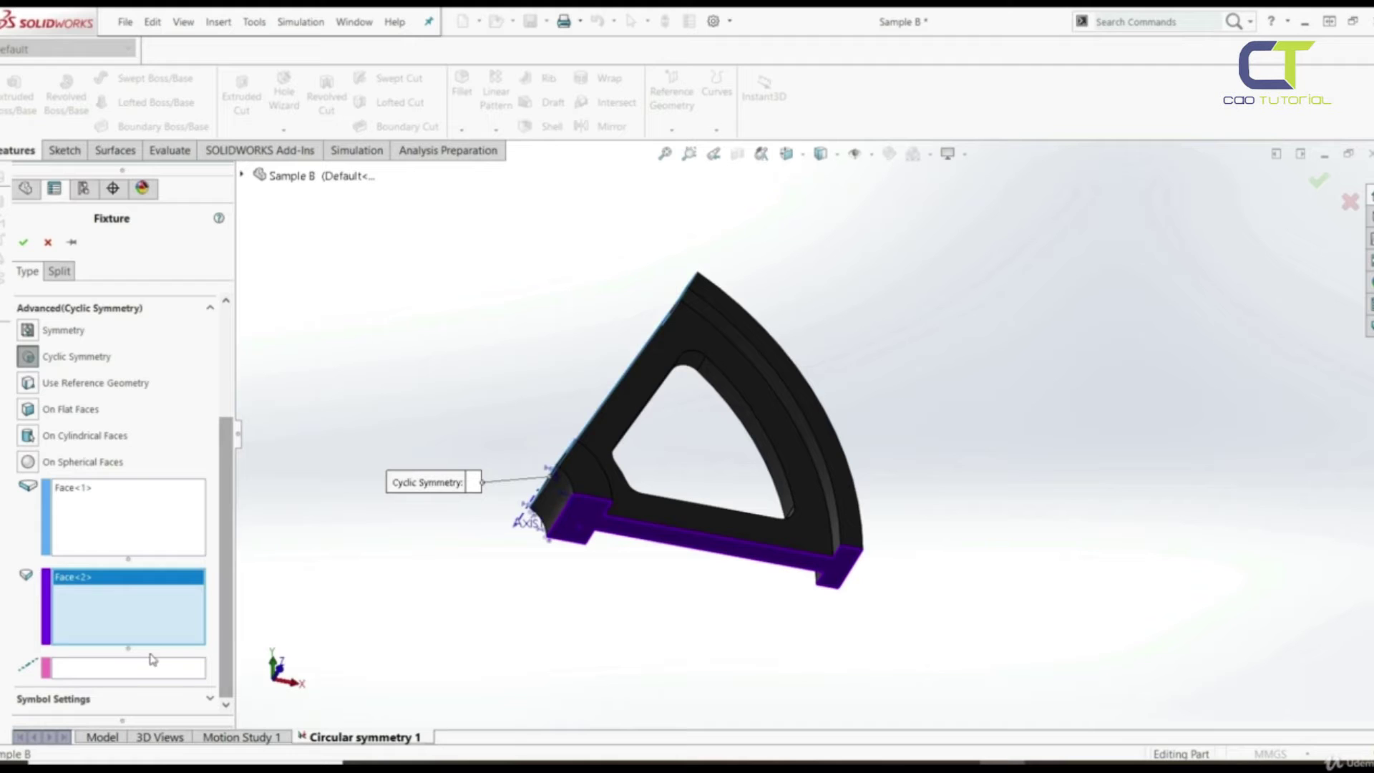
Use Axis1 at the hub as the axis of cyclic symmetry and apply the fixture
{"action": "left_click", "coordinate": [138, 675]}
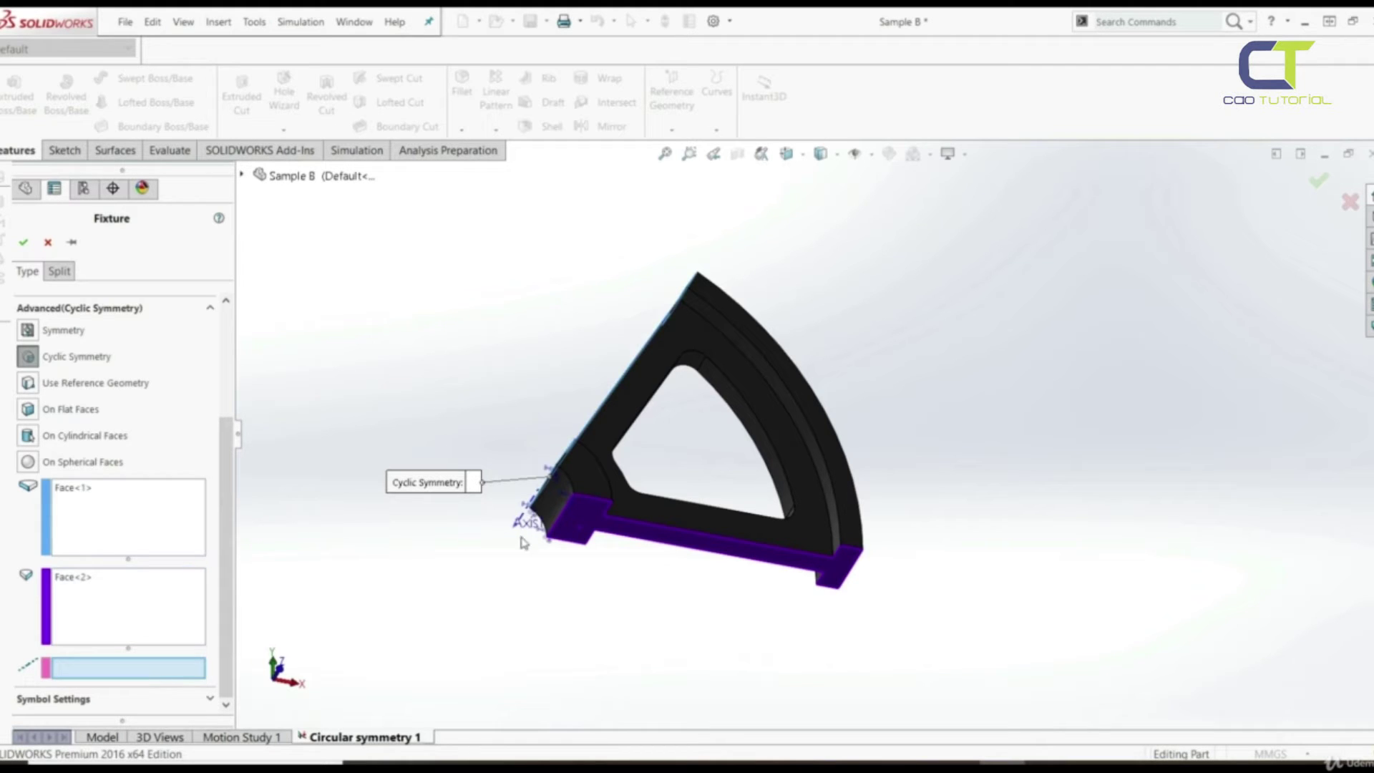
{"action": "middle_click_drag", "start_coordinate": [533, 504], "coordinate": [538, 592]}
{"action": "left_click", "coordinate": [537, 594]}
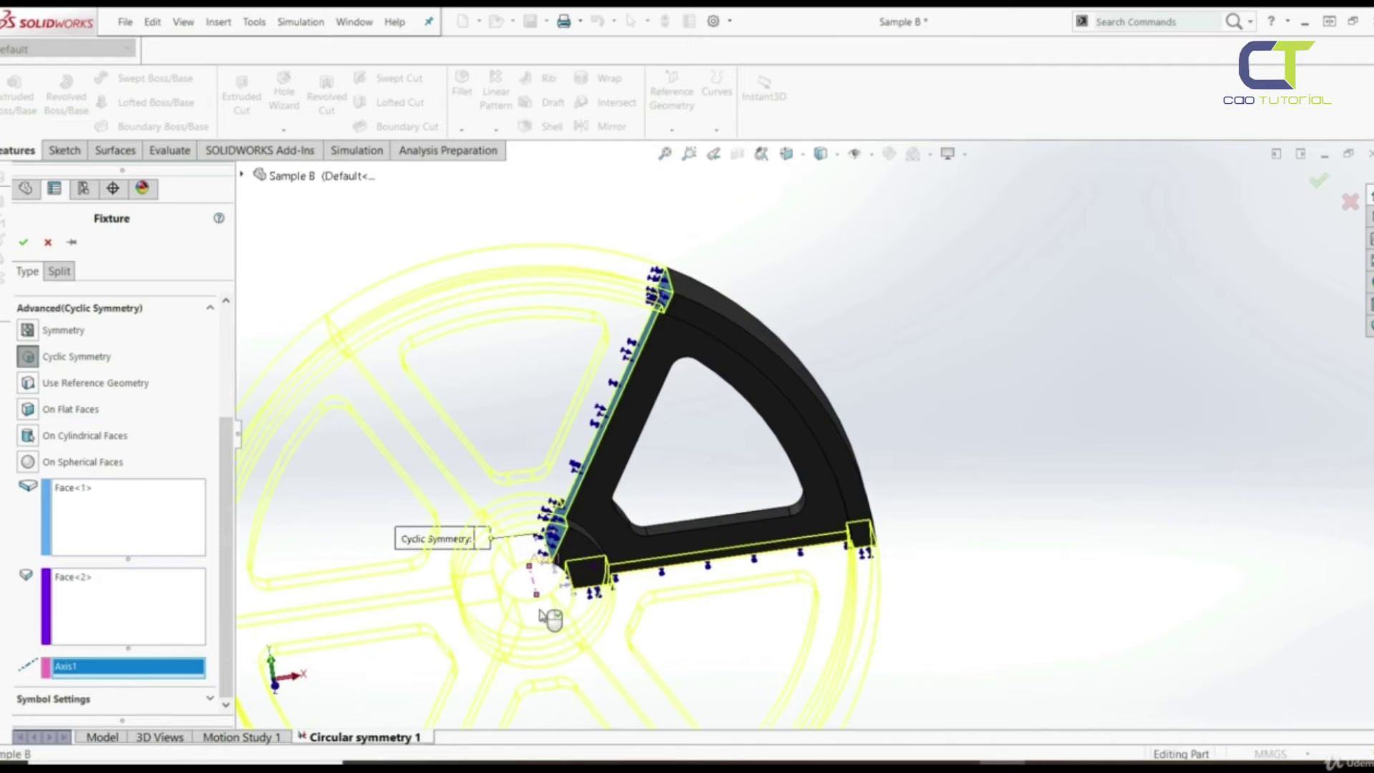
{"action": "scroll", "coordinate": [760, 483], "scroll_direction": "up", "scroll_amount": 5}
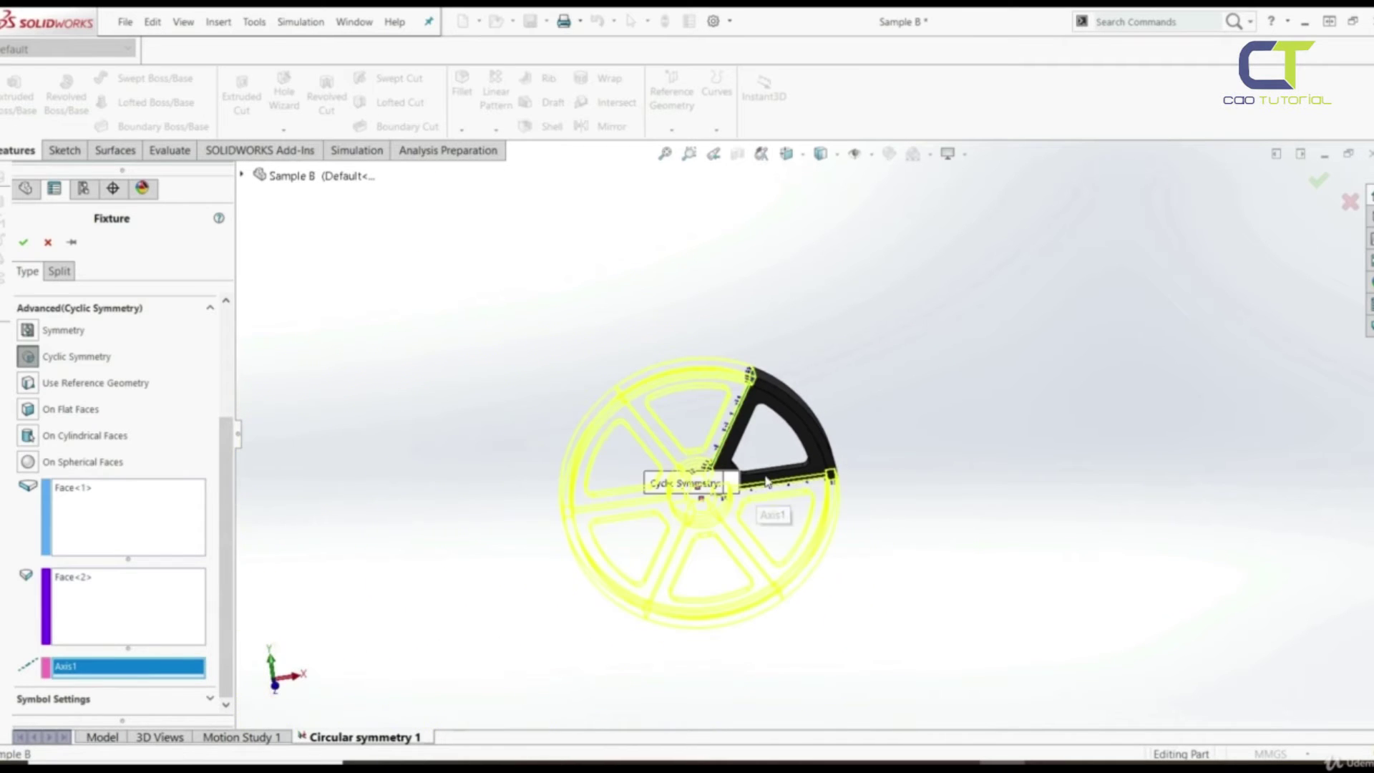
{"action": "scroll", "coordinate": [779, 486], "scroll_direction": "down", "scroll_amount": 3}
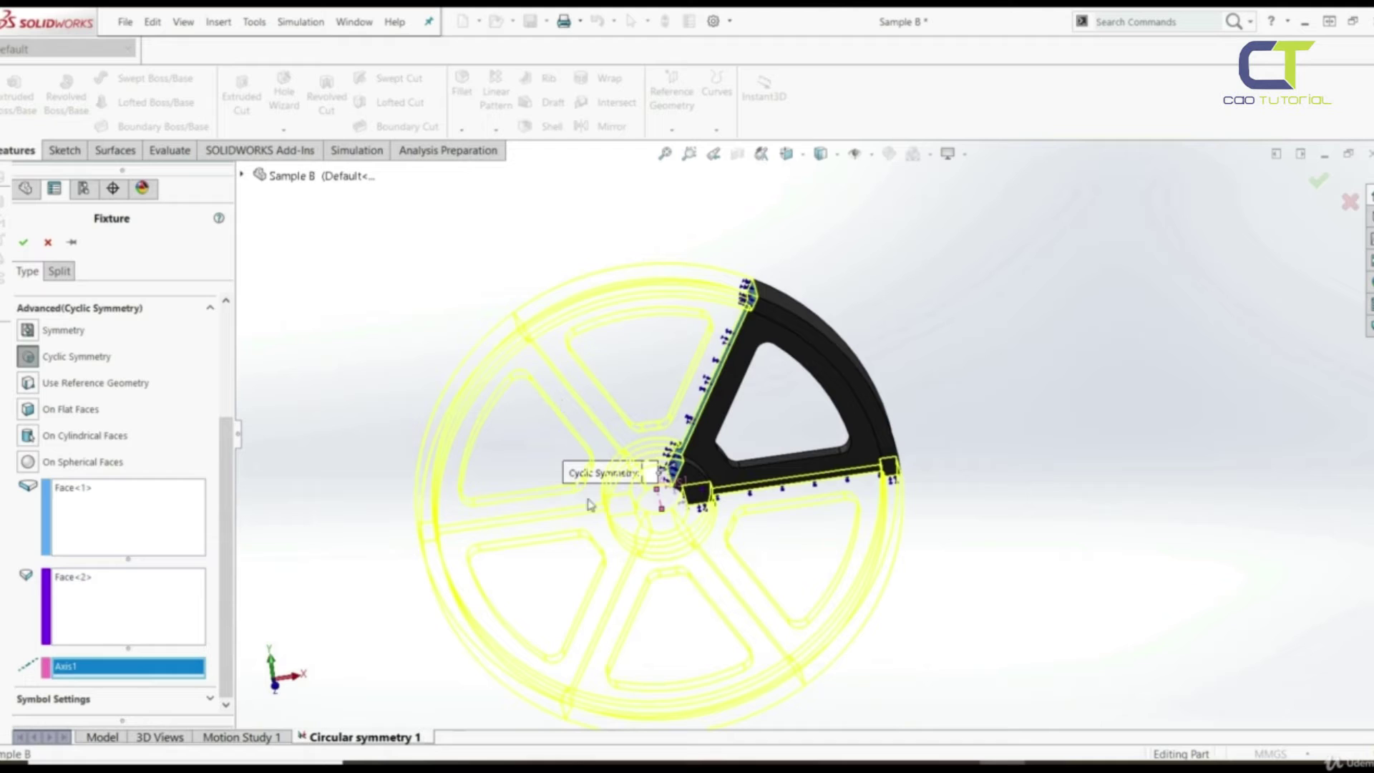
{"action": "left_click", "coordinate": [24, 241]}
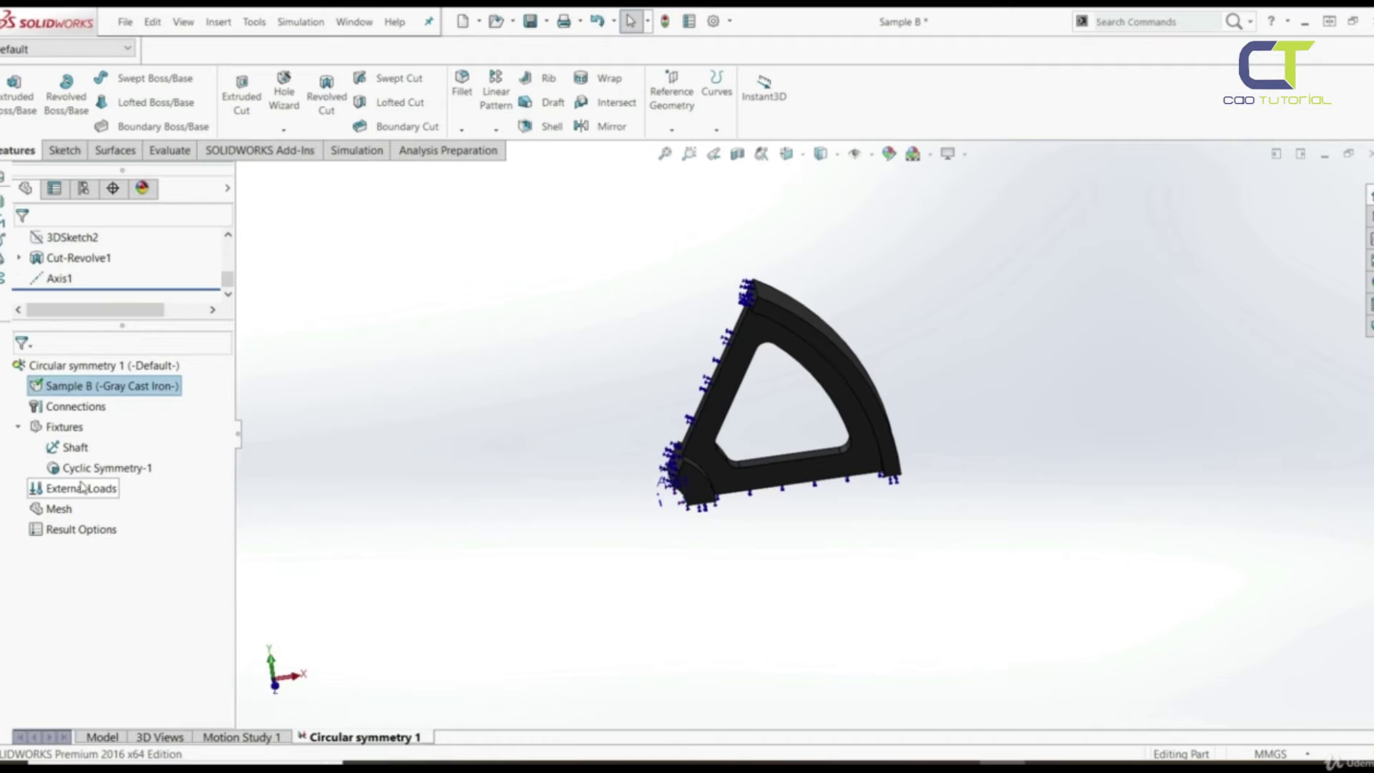
Examine the fixture symbols on the hub bore and both cut faces, and the outer rim face of the segment
{"action": "middle_click_drag", "start_coordinate": [558, 501], "coordinate": [624, 502]}
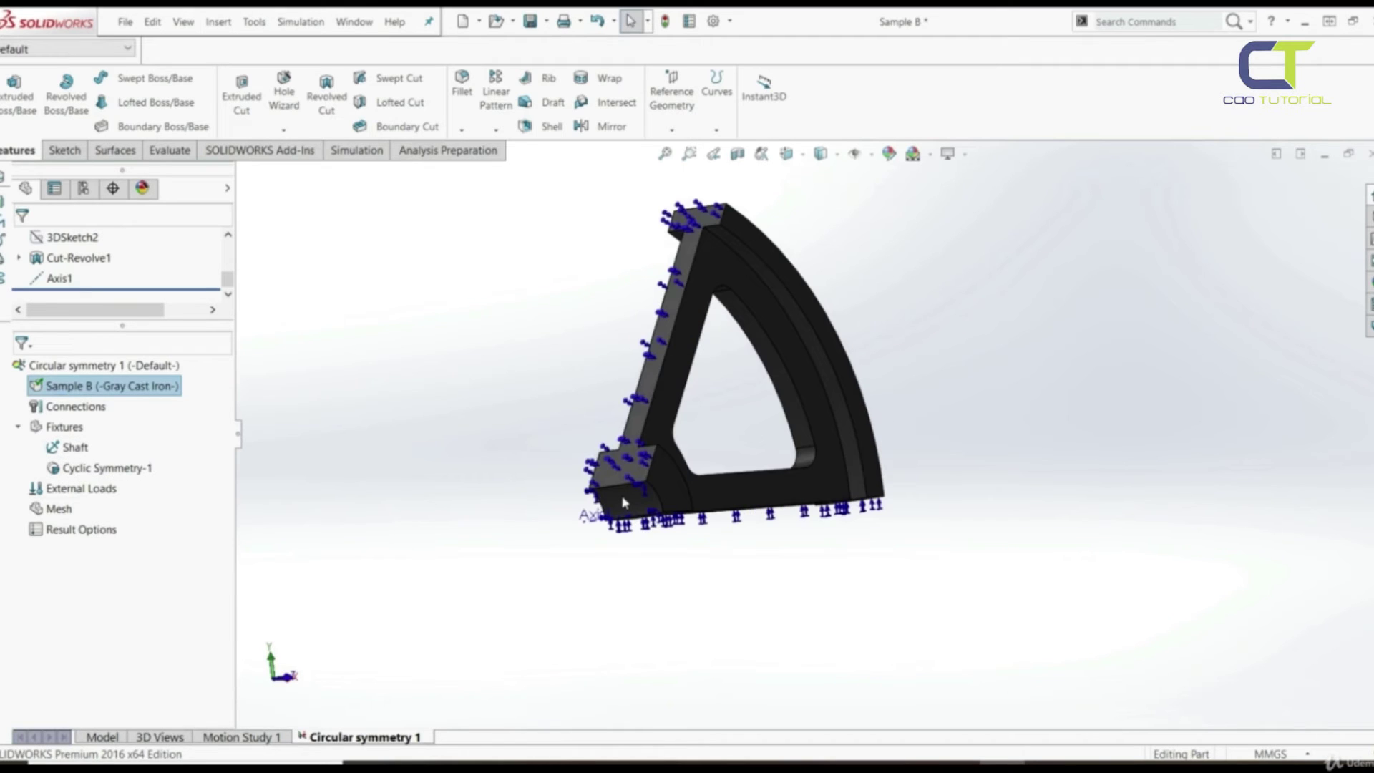
{"action": "left_click", "coordinate": [624, 503]}
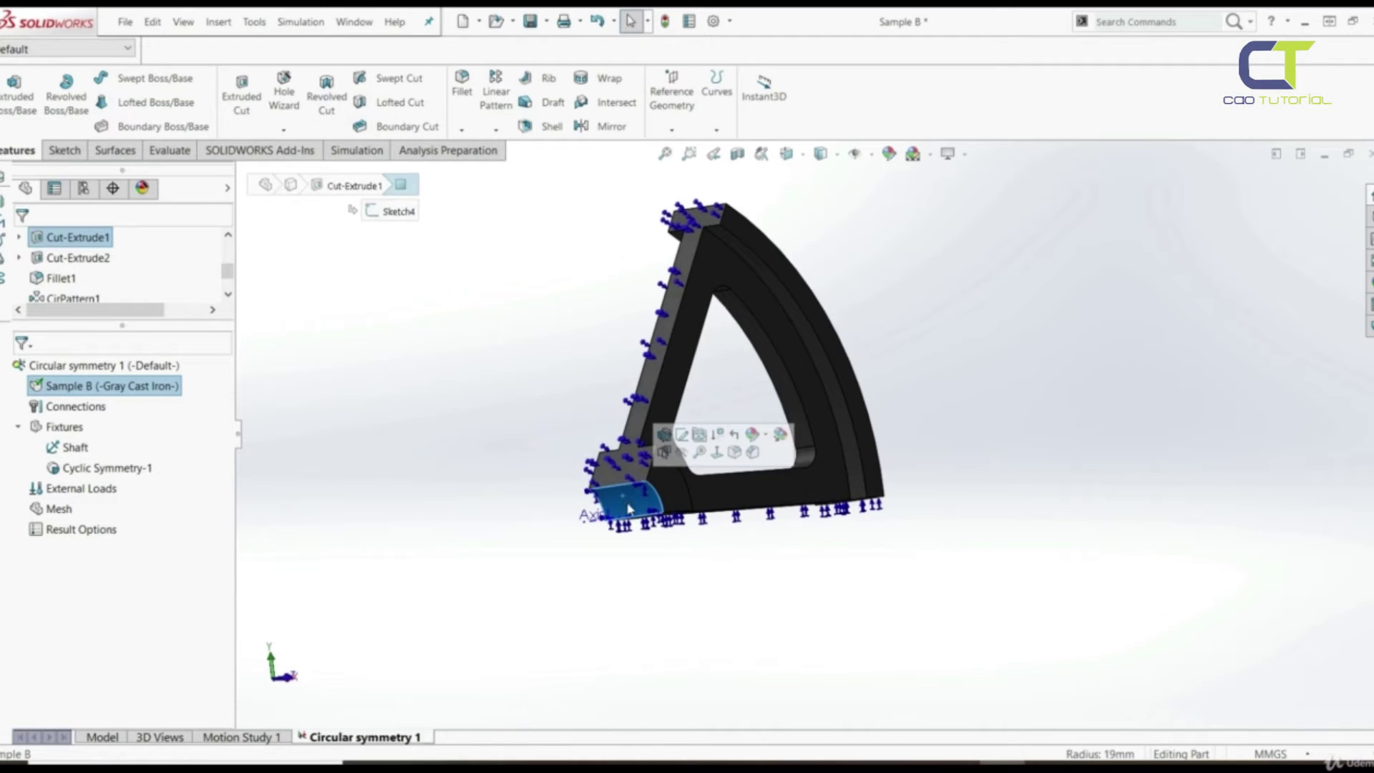
{"action": "left_click", "coordinate": [623, 510]}
{"action": "middle_click_drag", "start_coordinate": [622, 509], "coordinate": [633, 423]}
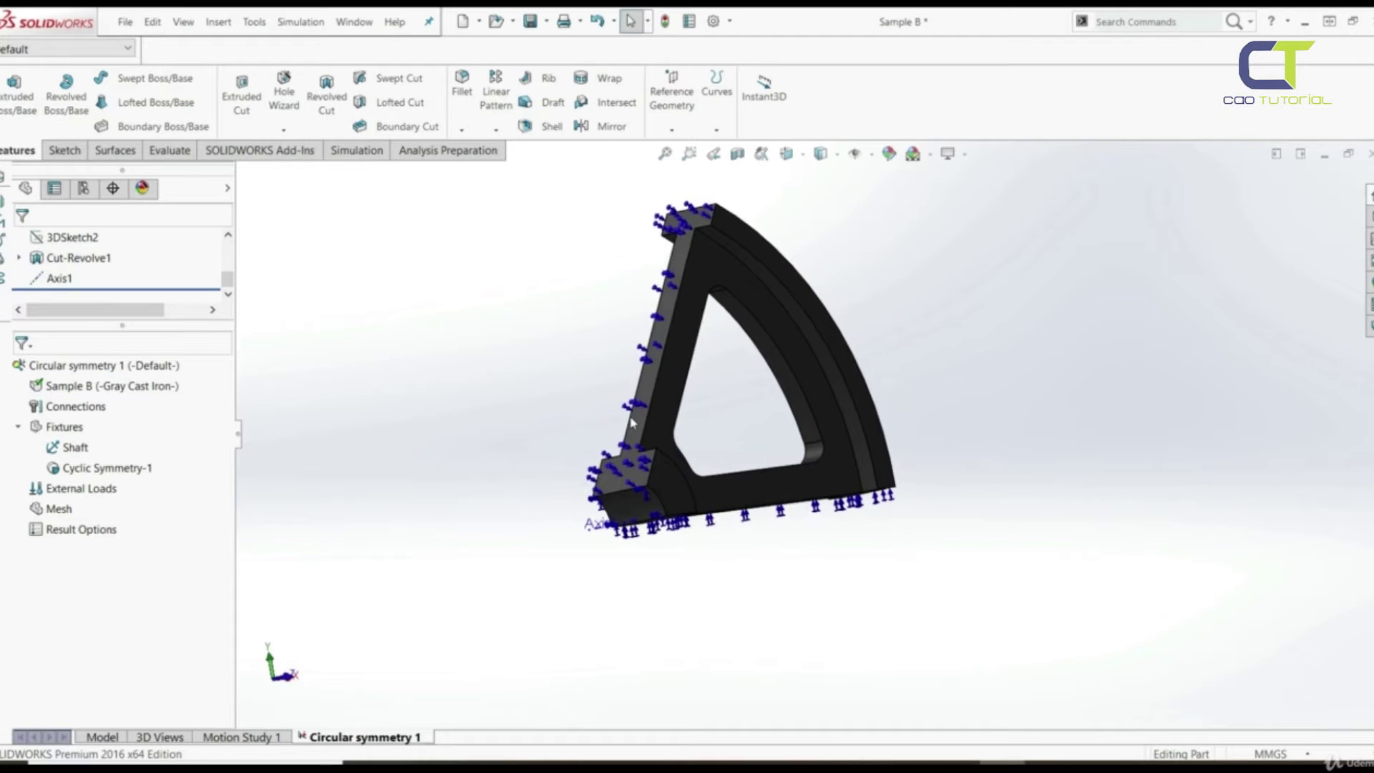
{"action": "middle_click_drag", "start_coordinate": [723, 523], "coordinate": [723, 505]}
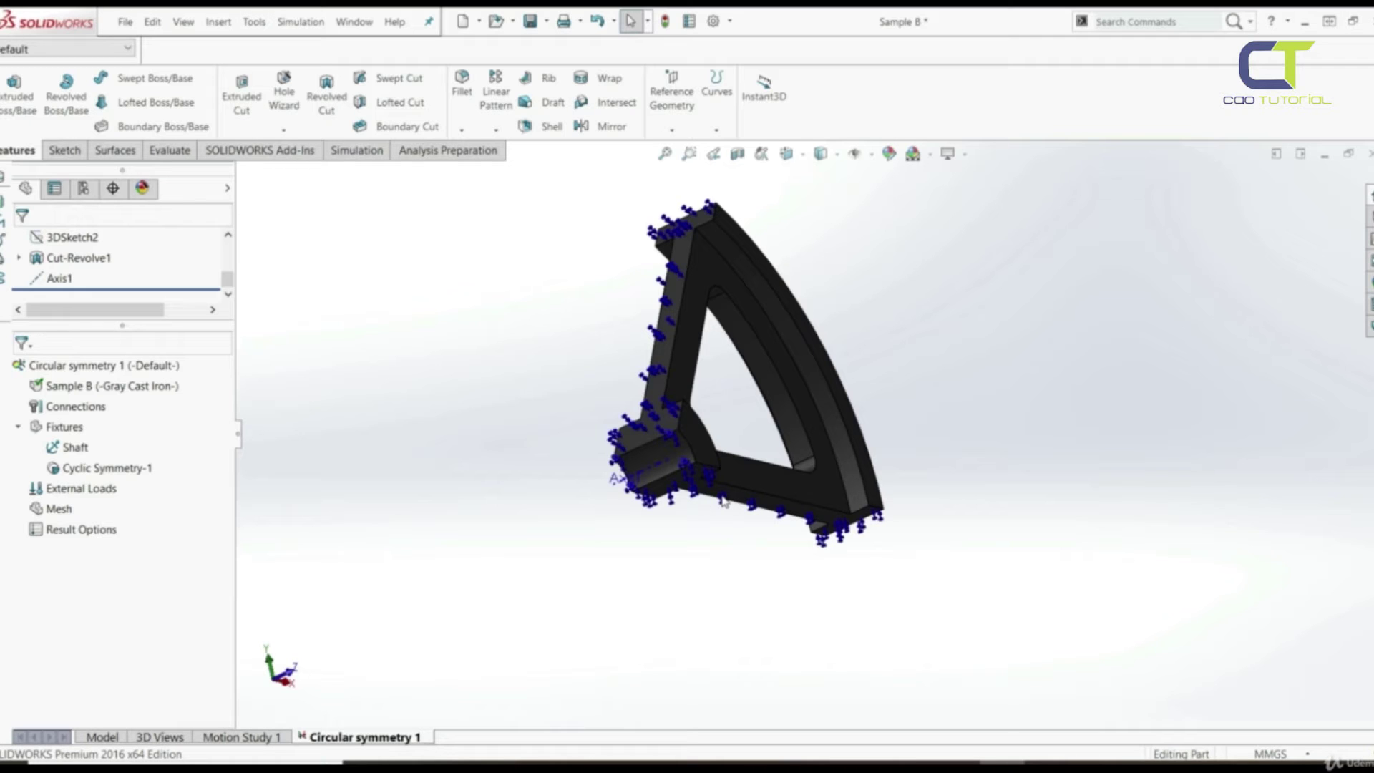
{"action": "key", "text": "ctrl+1"}
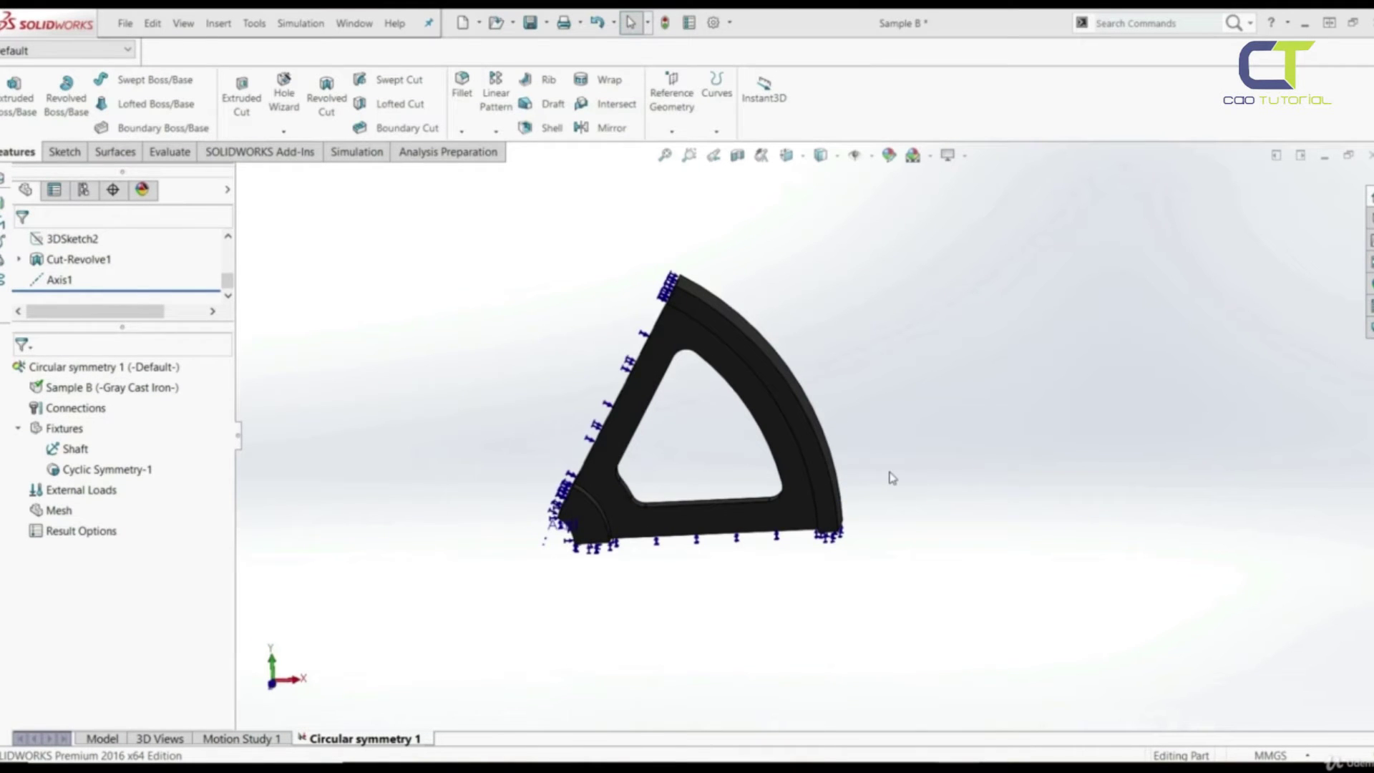
{"action": "middle_click_drag", "start_coordinate": [891, 478], "coordinate": [528, 518]}
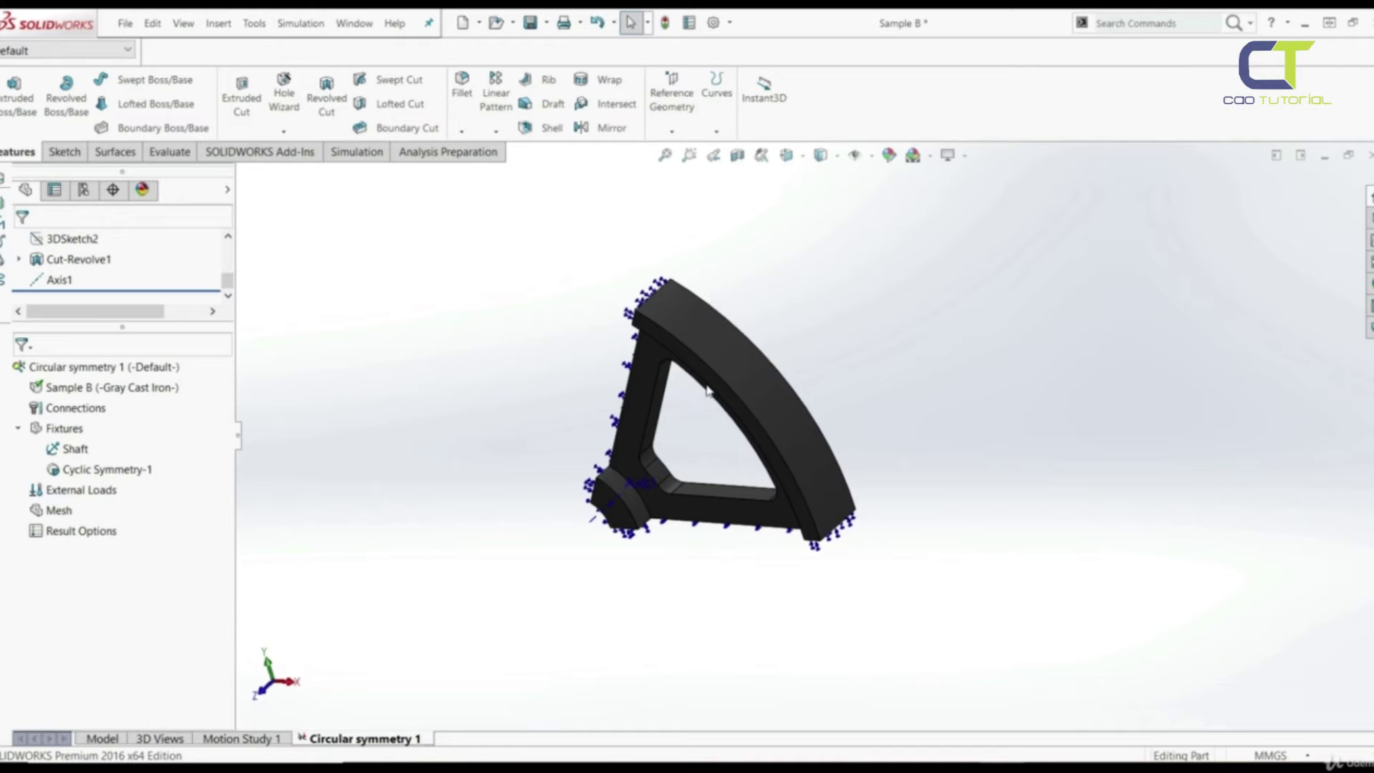
{"action": "left_click", "coordinate": [713, 352]}
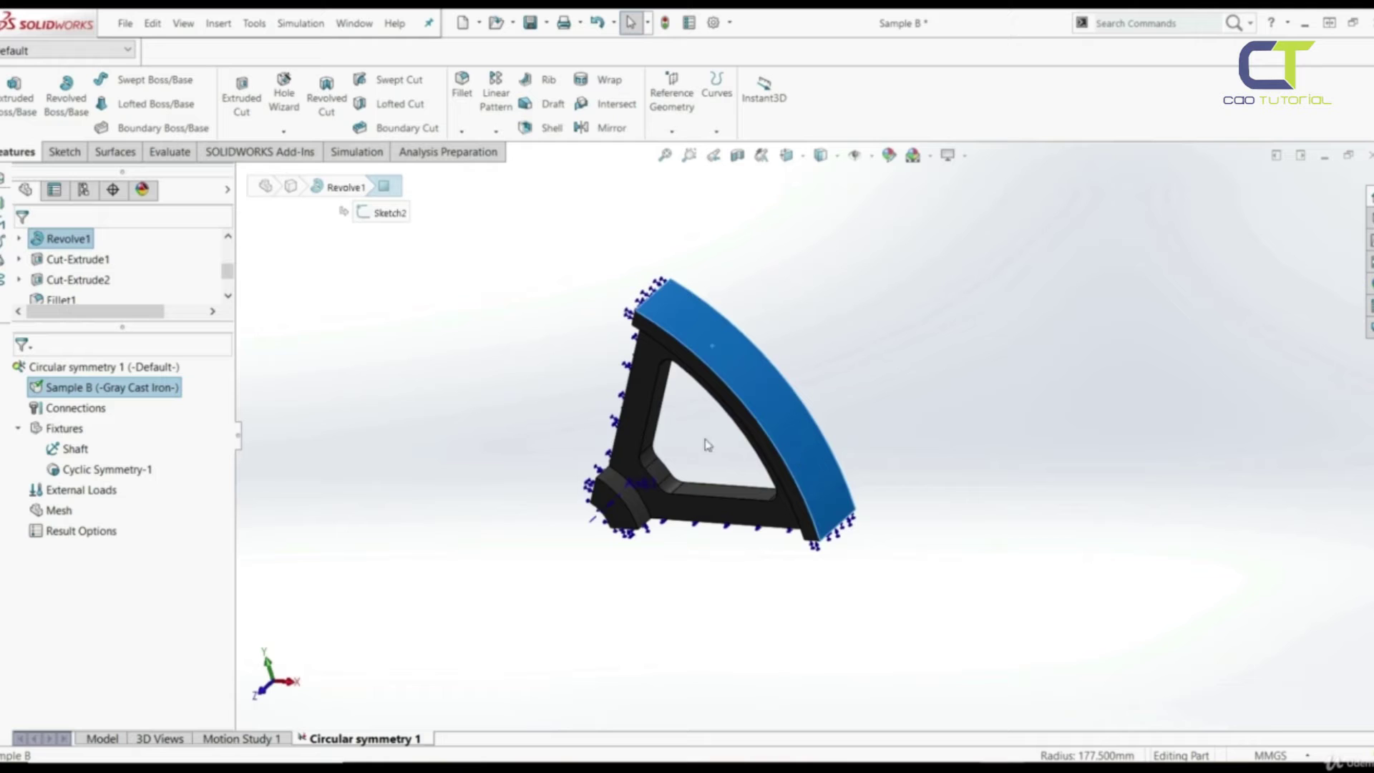
{"action": "left_click", "coordinate": [526, 406]}
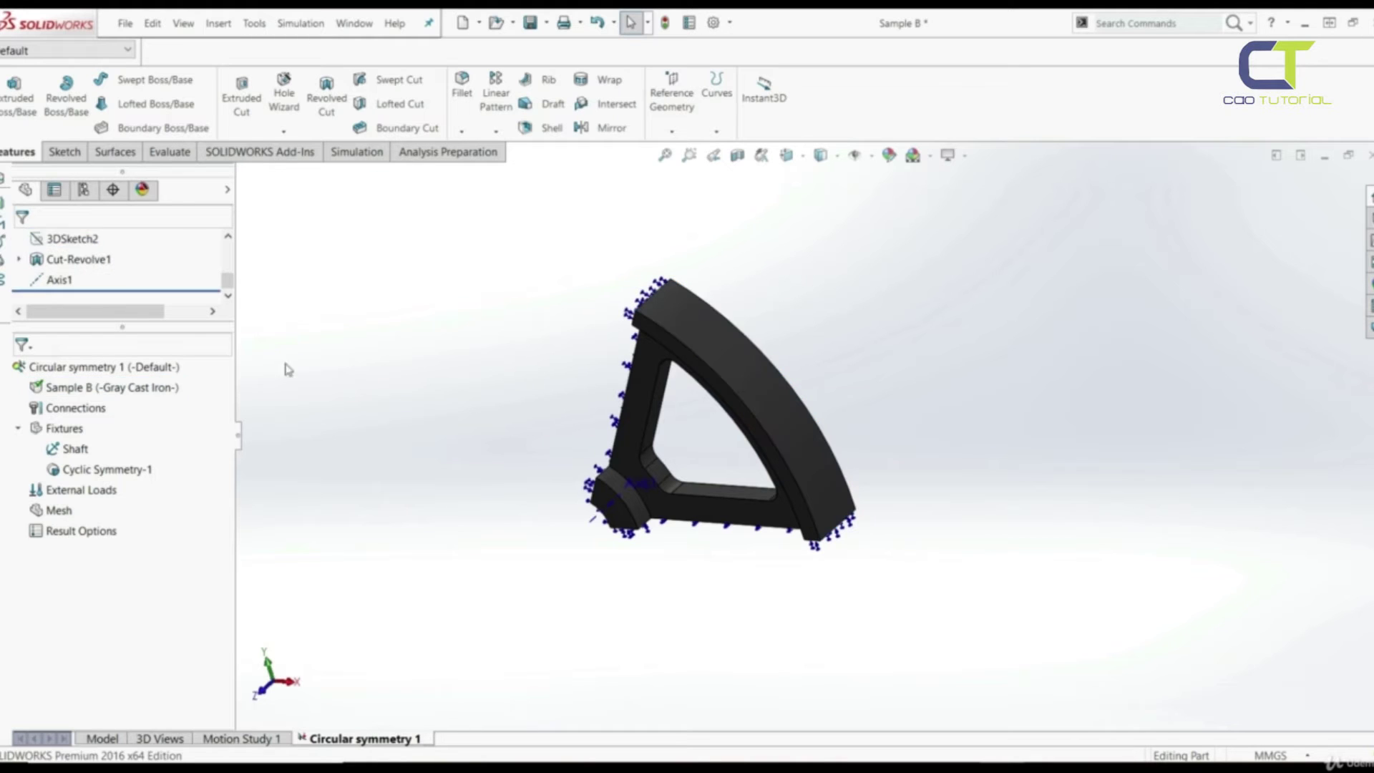
Apply a pressure load of 5000000 N/m^2 normal to the outer cylindrical rim face
{"action": "right_click", "coordinate": [81, 491]}
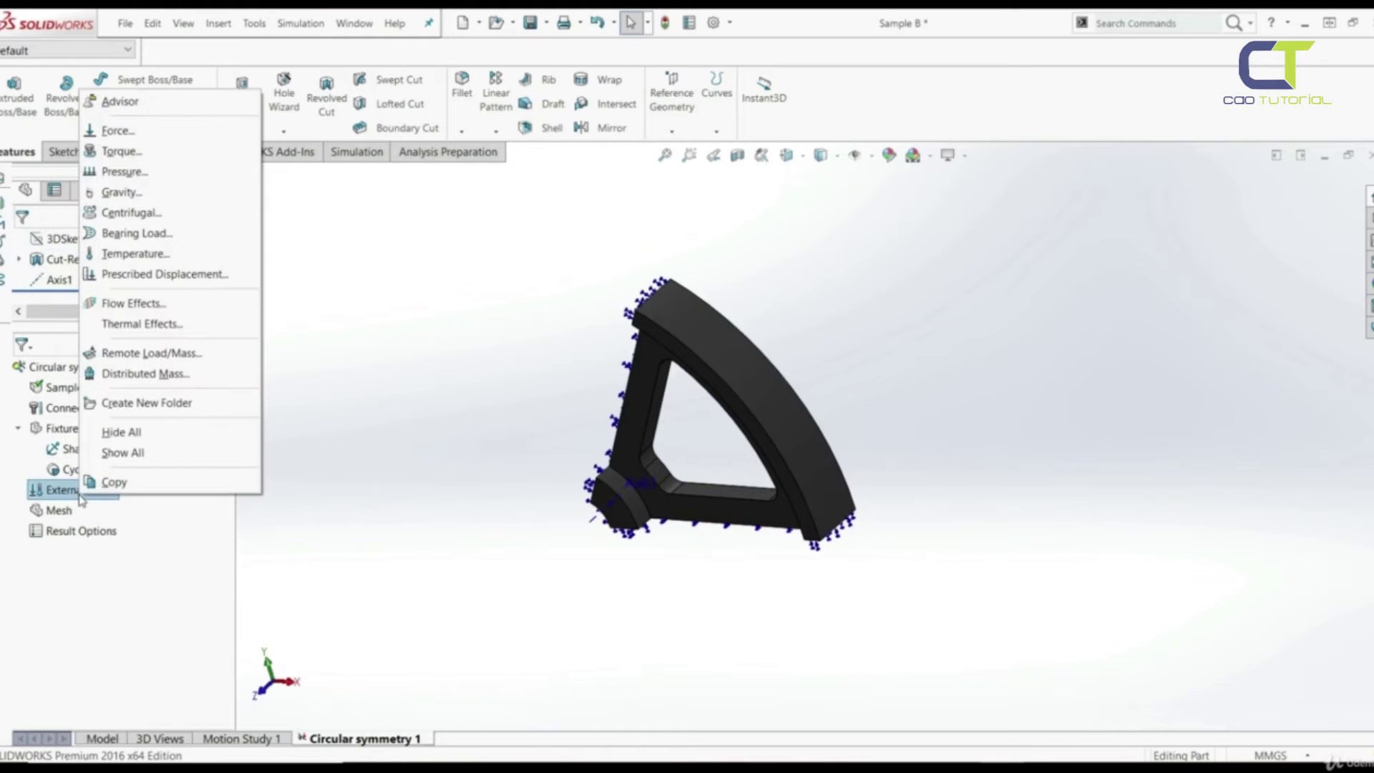
{"action": "left_click", "coordinate": [125, 173]}
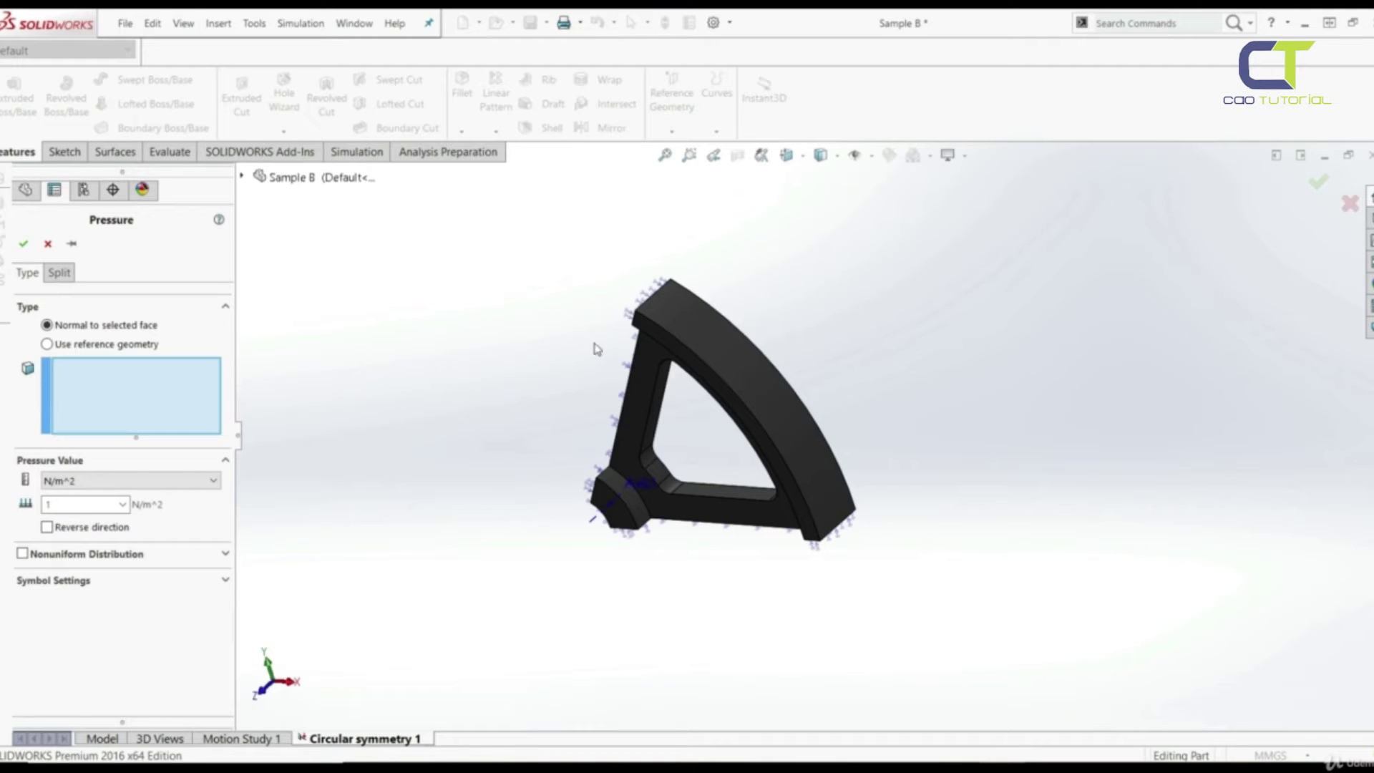
{"action": "left_click", "coordinate": [742, 351]}
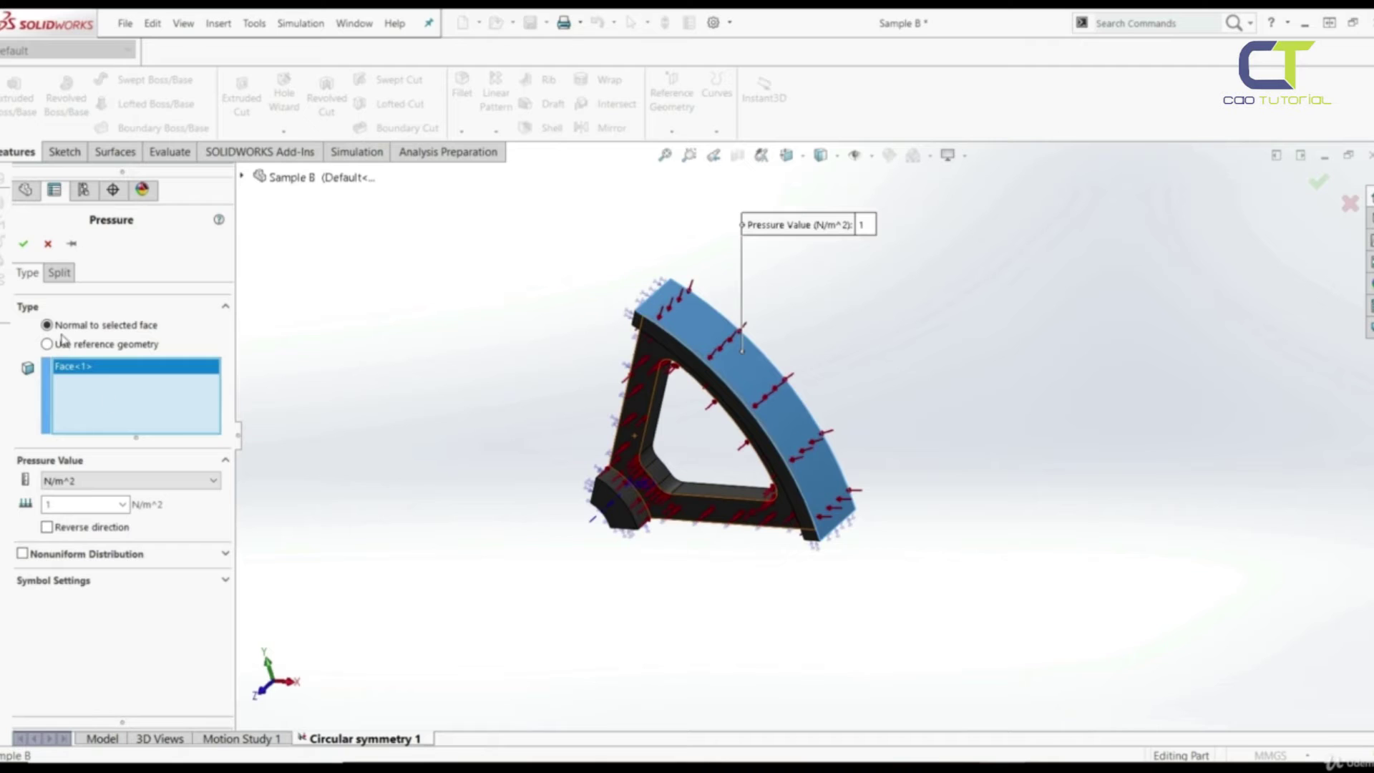
{"action": "left_click", "coordinate": [79, 504]}
{"action": "type", "text": "5000000"}
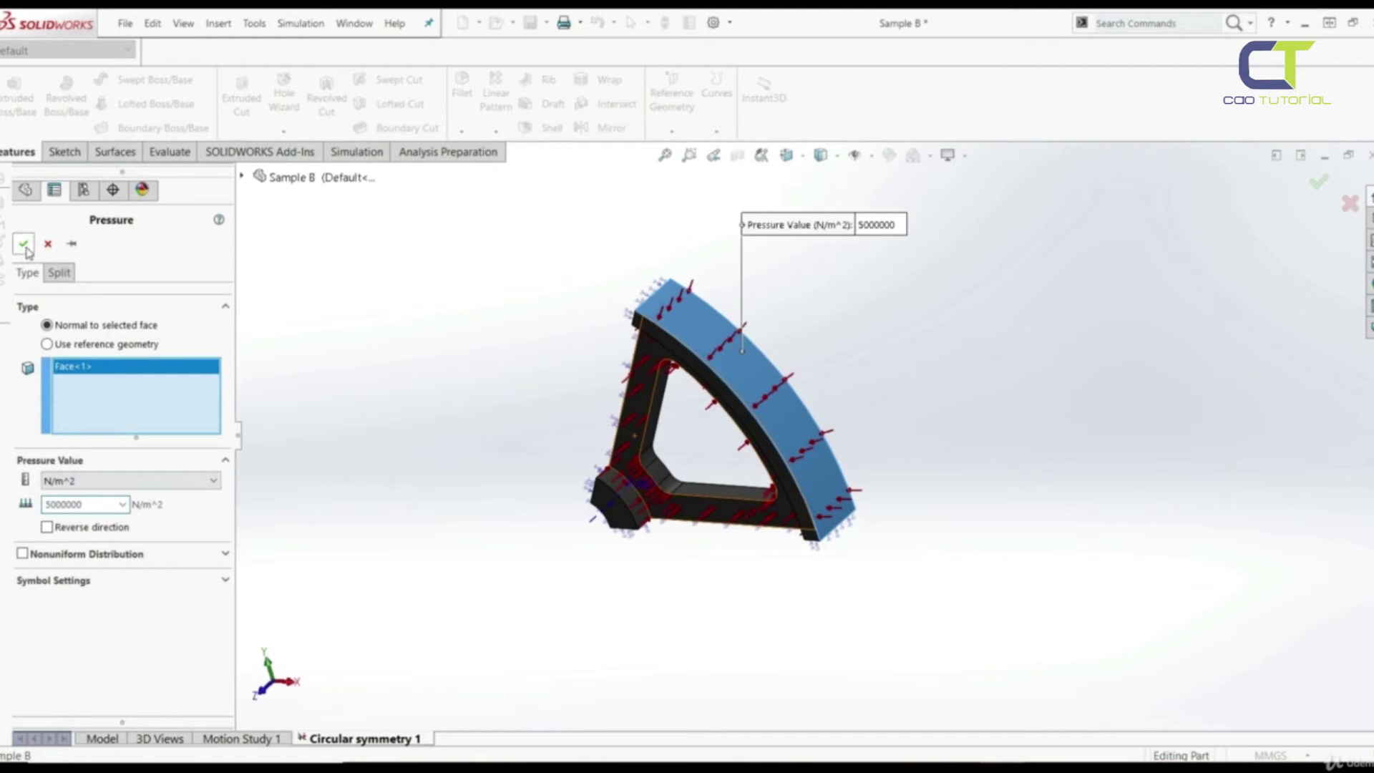
{"action": "left_click", "coordinate": [24, 247]}
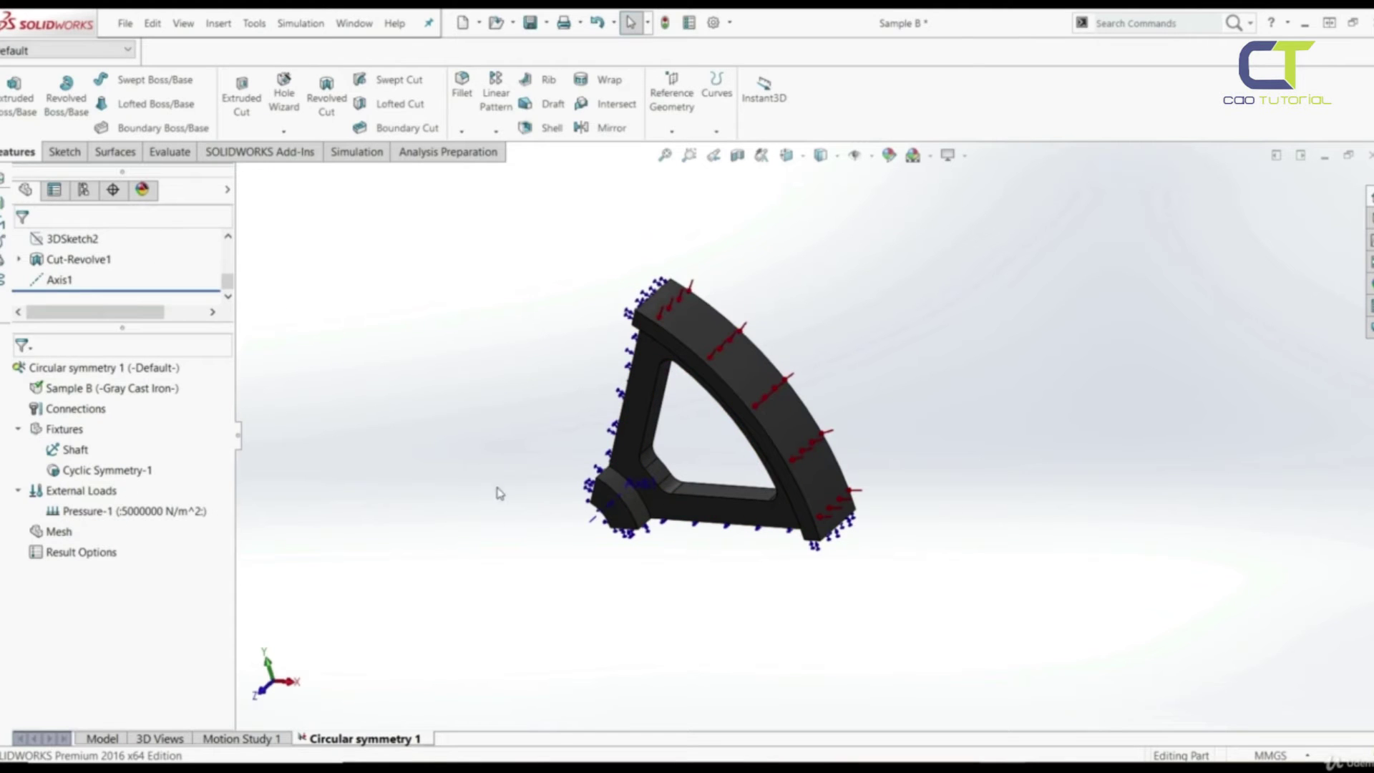
Start a new mesh with curvature-based parameters and set the maximum element size to 6 mm
{"action": "middle_click_drag", "start_coordinate": [509, 525], "coordinate": [570, 501]}
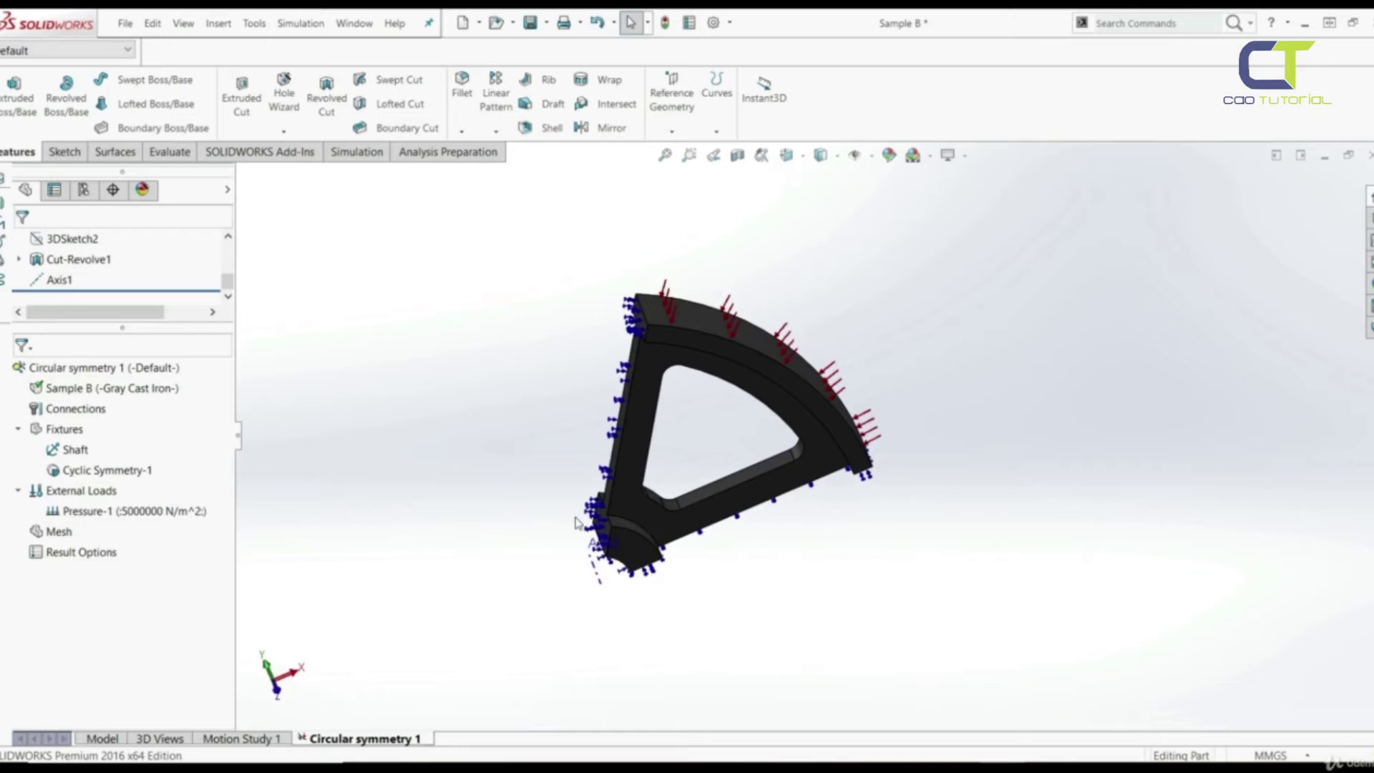
{"action": "right_click", "coordinate": [48, 536]}
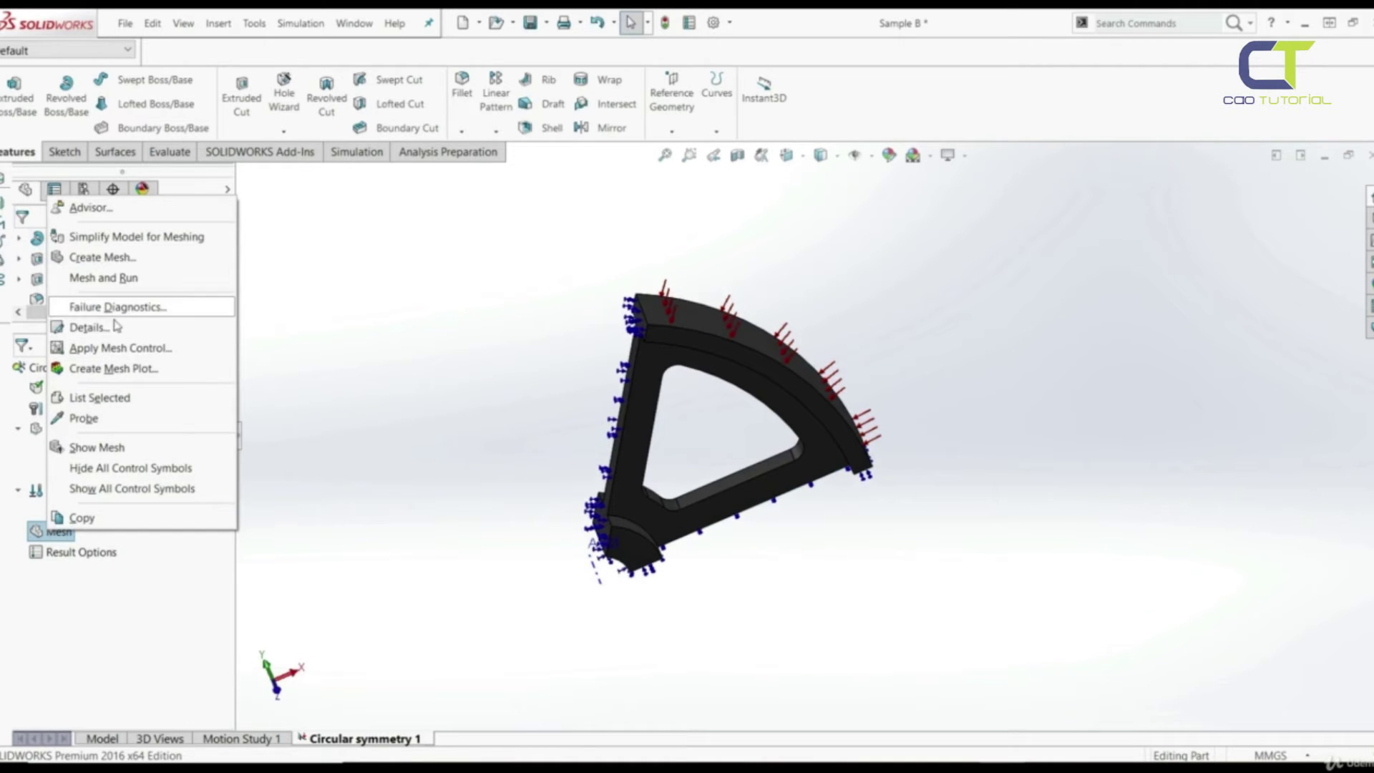
{"action": "left_click", "coordinate": [114, 258]}
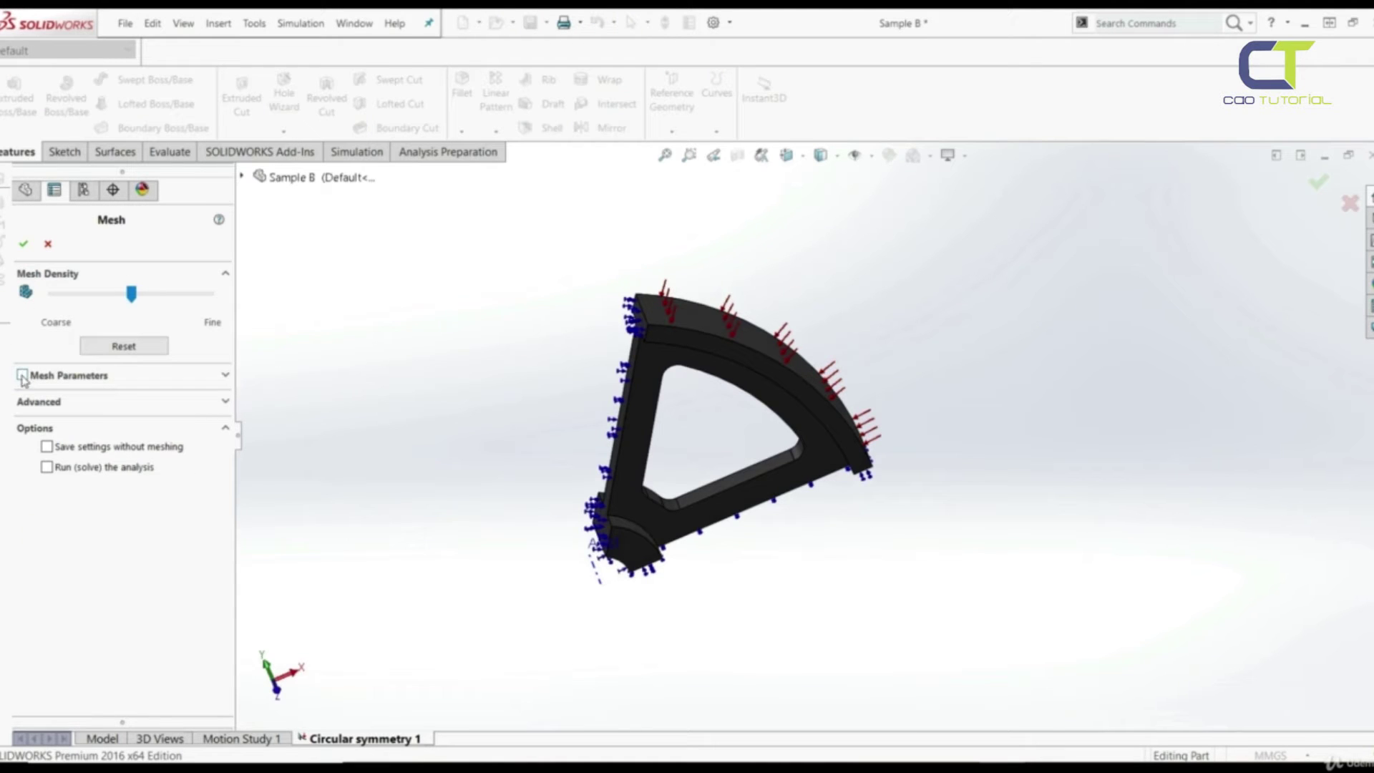
{"action": "left_click", "coordinate": [22, 376]}
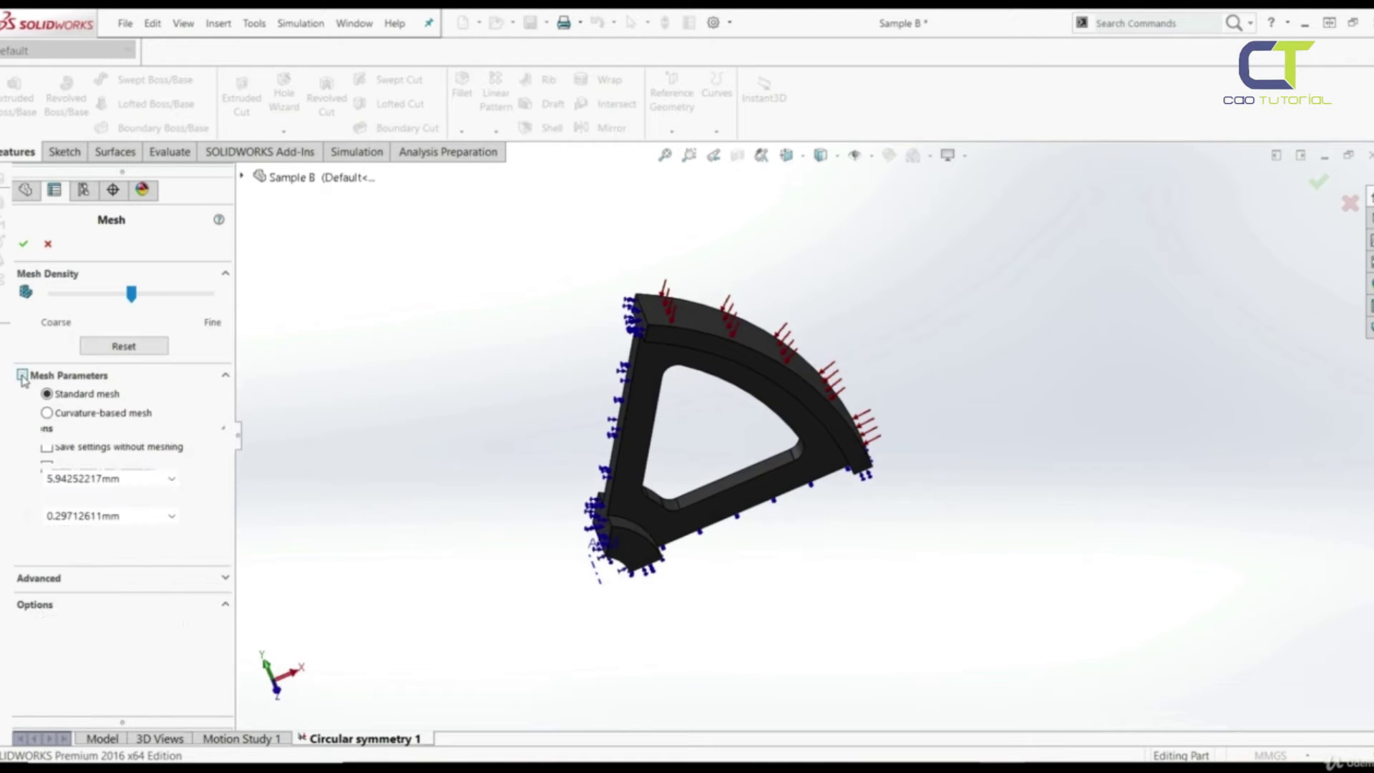
{"action": "left_click", "coordinate": [47, 414]}
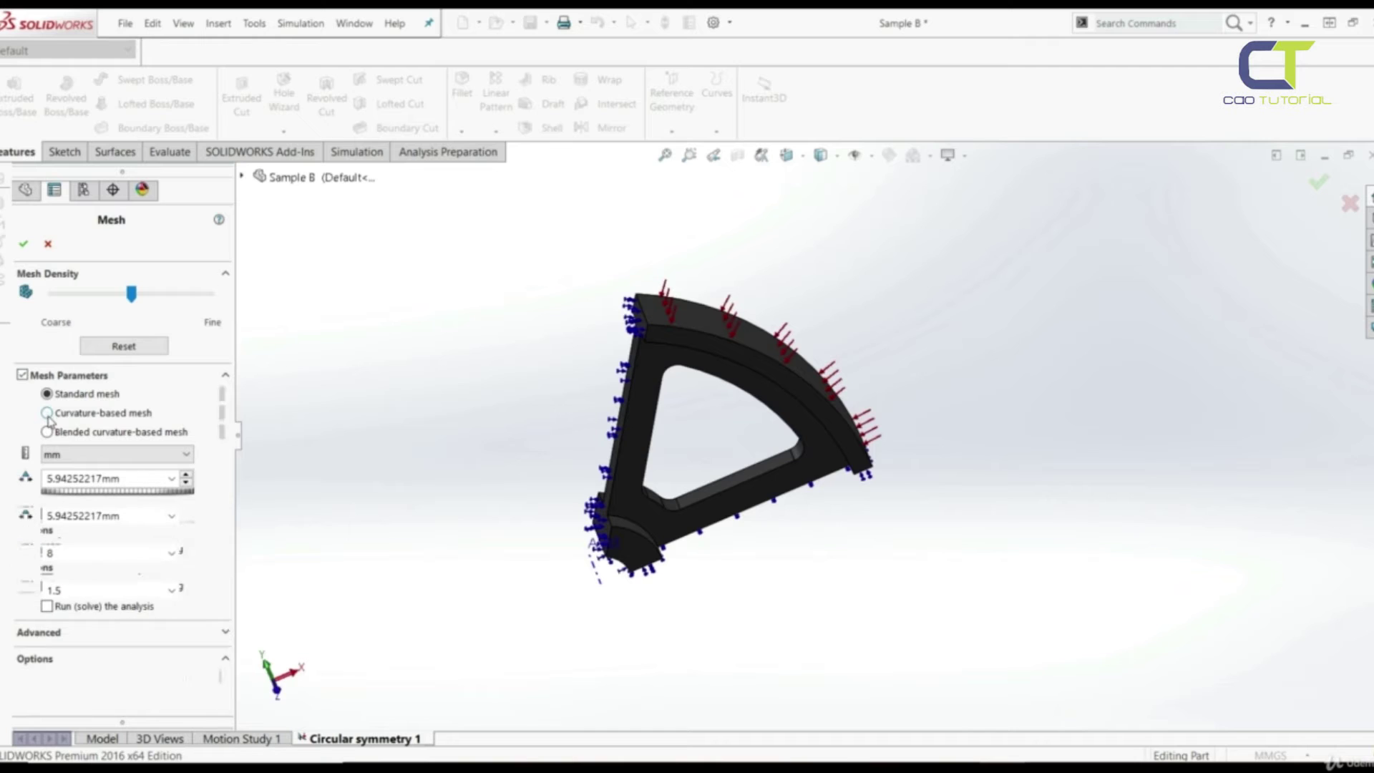
{"action": "double_click", "coordinate": [92, 477]}
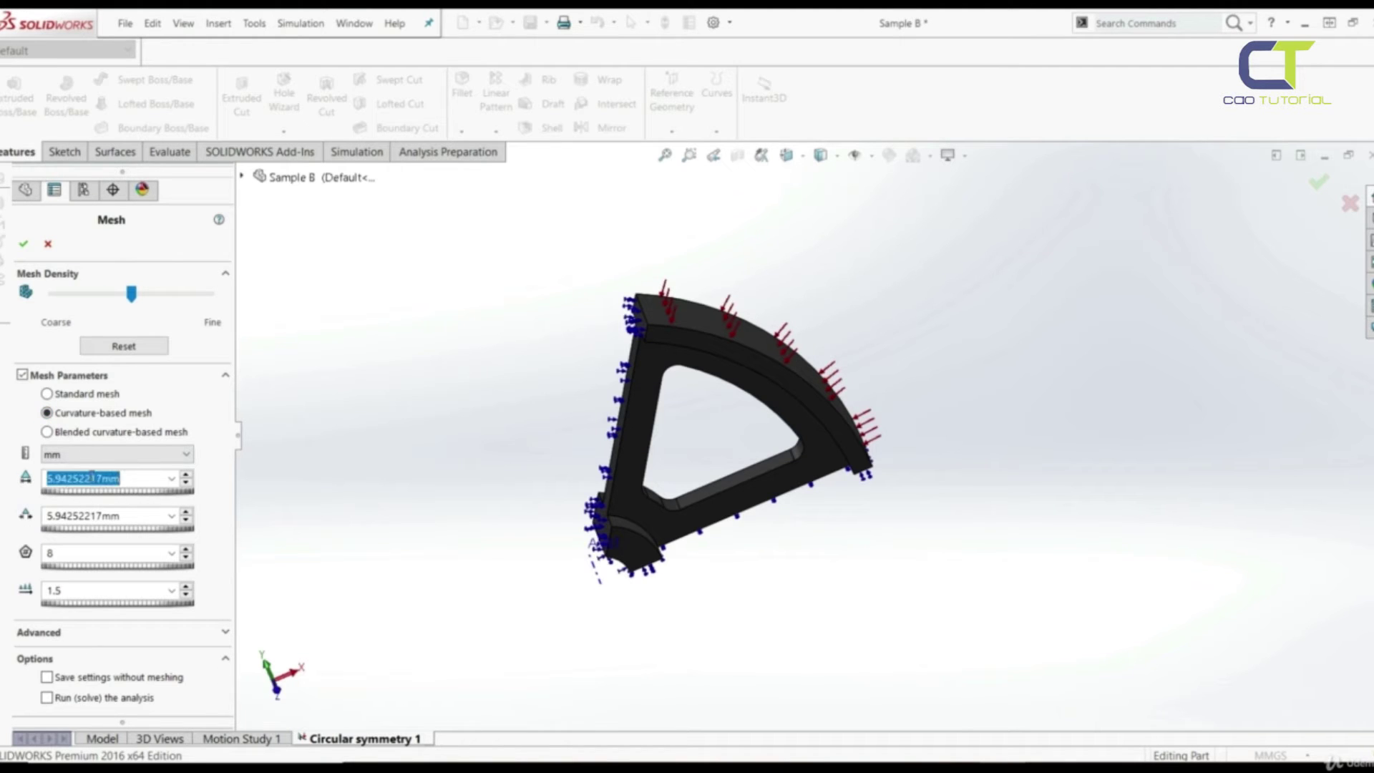
{"action": "type", "text": "6"}
{"action": "key", "text": "Return"}
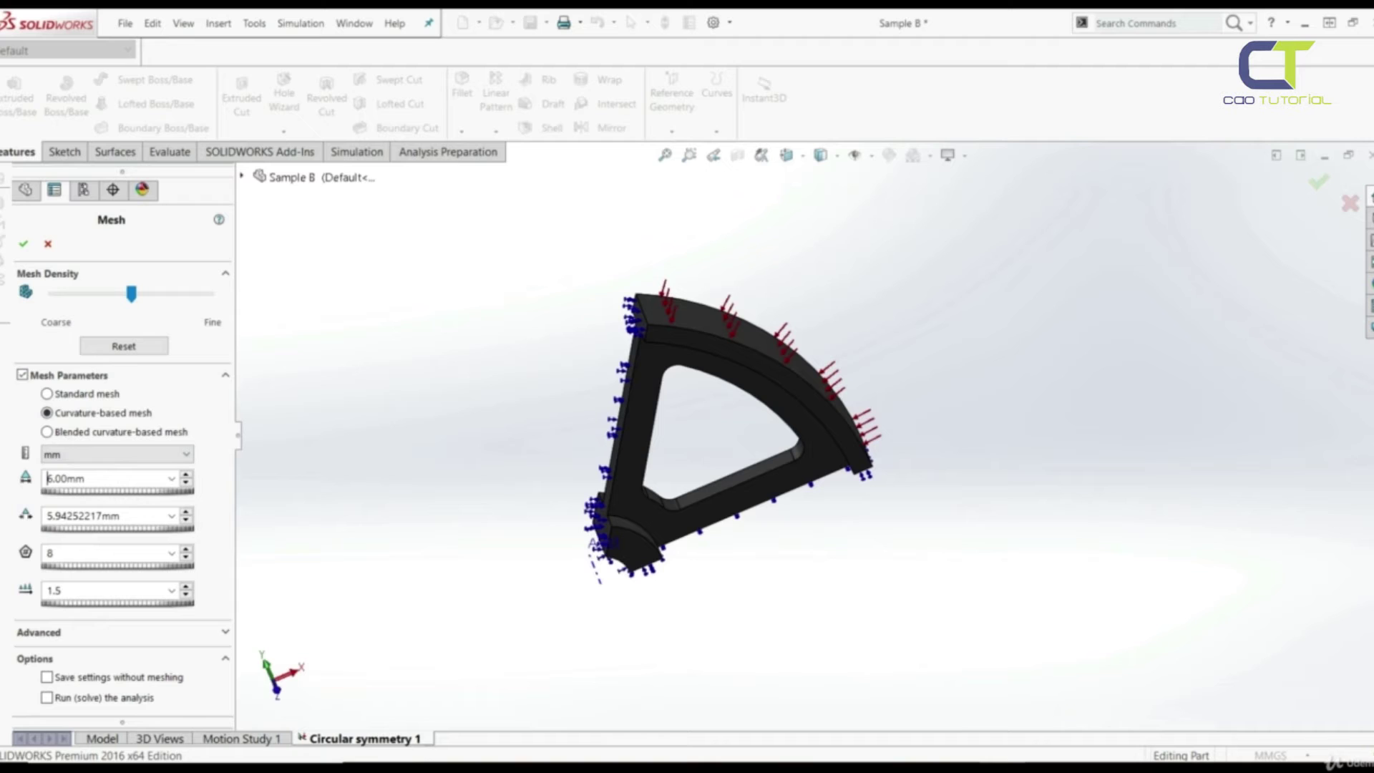
Set the minimum element size to 2 mm and generate the mesh
{"action": "double_click", "coordinate": [72, 515]}
{"action": "type", "text": "2"}
{"action": "key", "text": "Return"}
{"action": "left_click", "coordinate": [23, 243]}
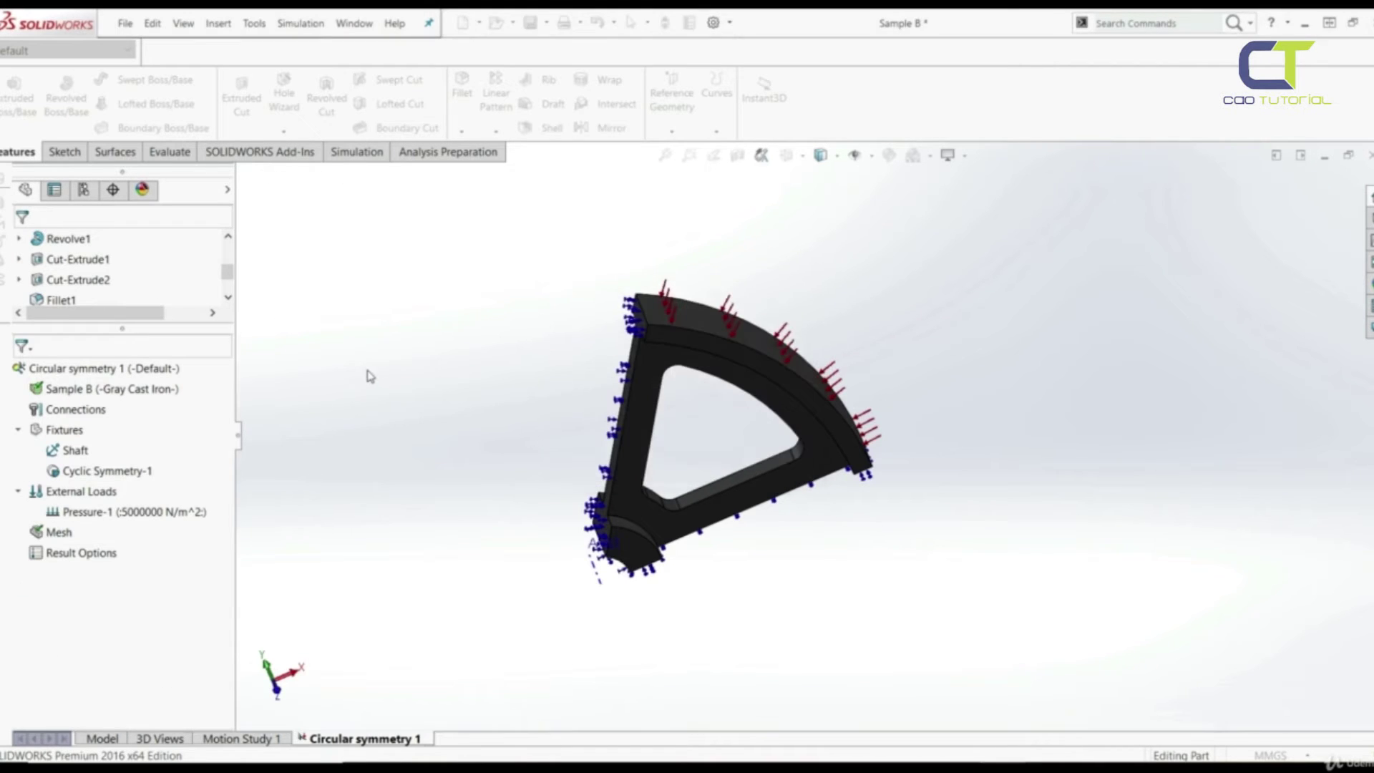
Review the mesh details, including element sizes, node and element totals, aspect ratios and distorted elements
{"action": "right_click", "coordinate": [58, 532]}
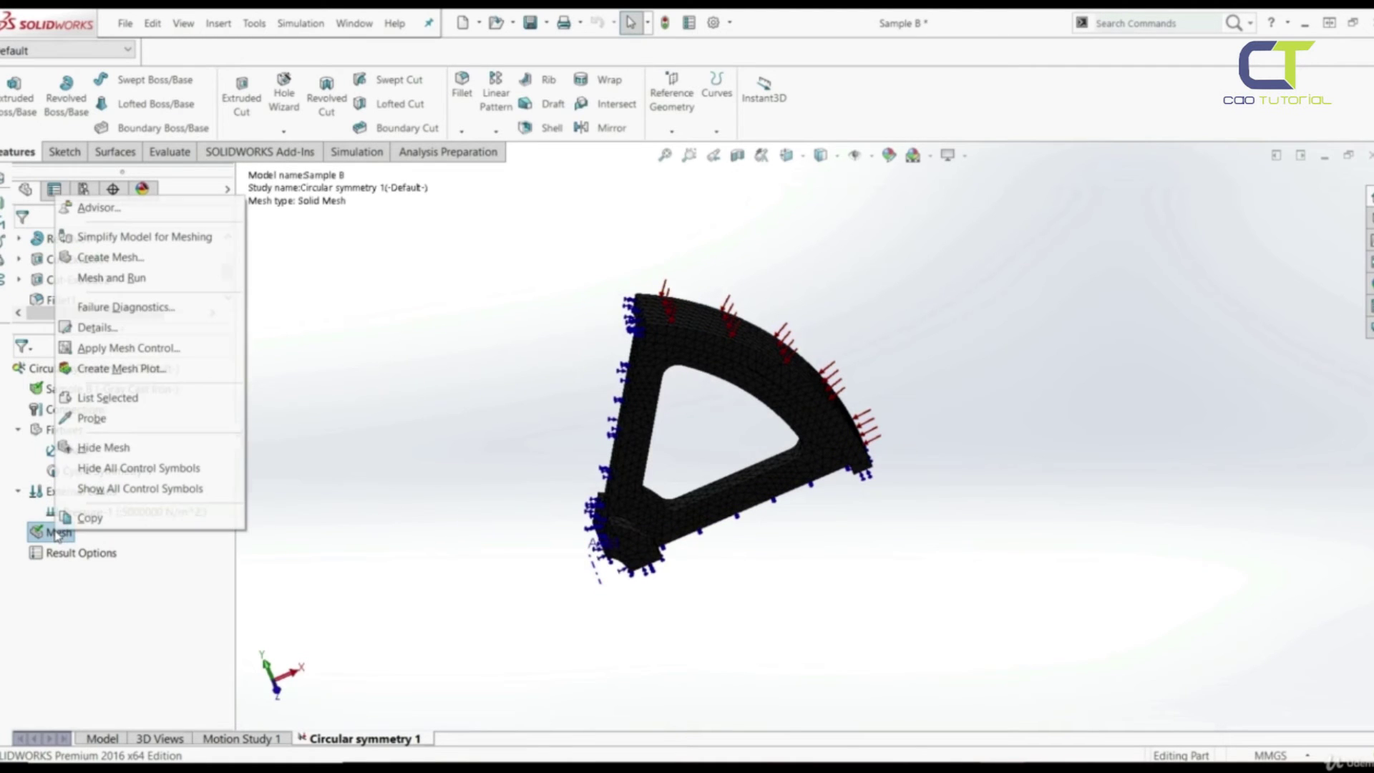
{"action": "left_click", "coordinate": [112, 335]}
{"action": "left_click_drag", "start_coordinate": [145, 30], "coordinate": [380, 294]}
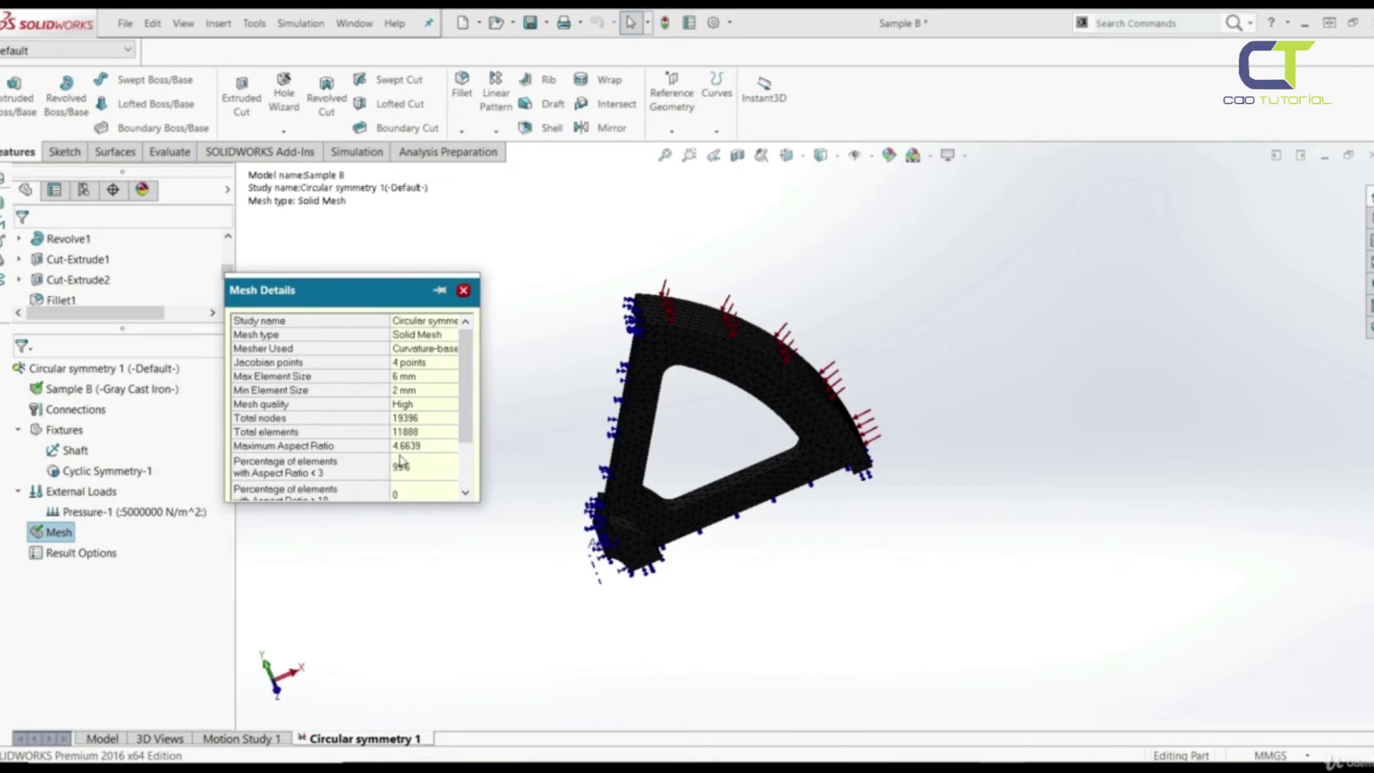
{"action": "scroll", "coordinate": [418, 459], "scroll_direction": "down", "scroll_amount": 2}
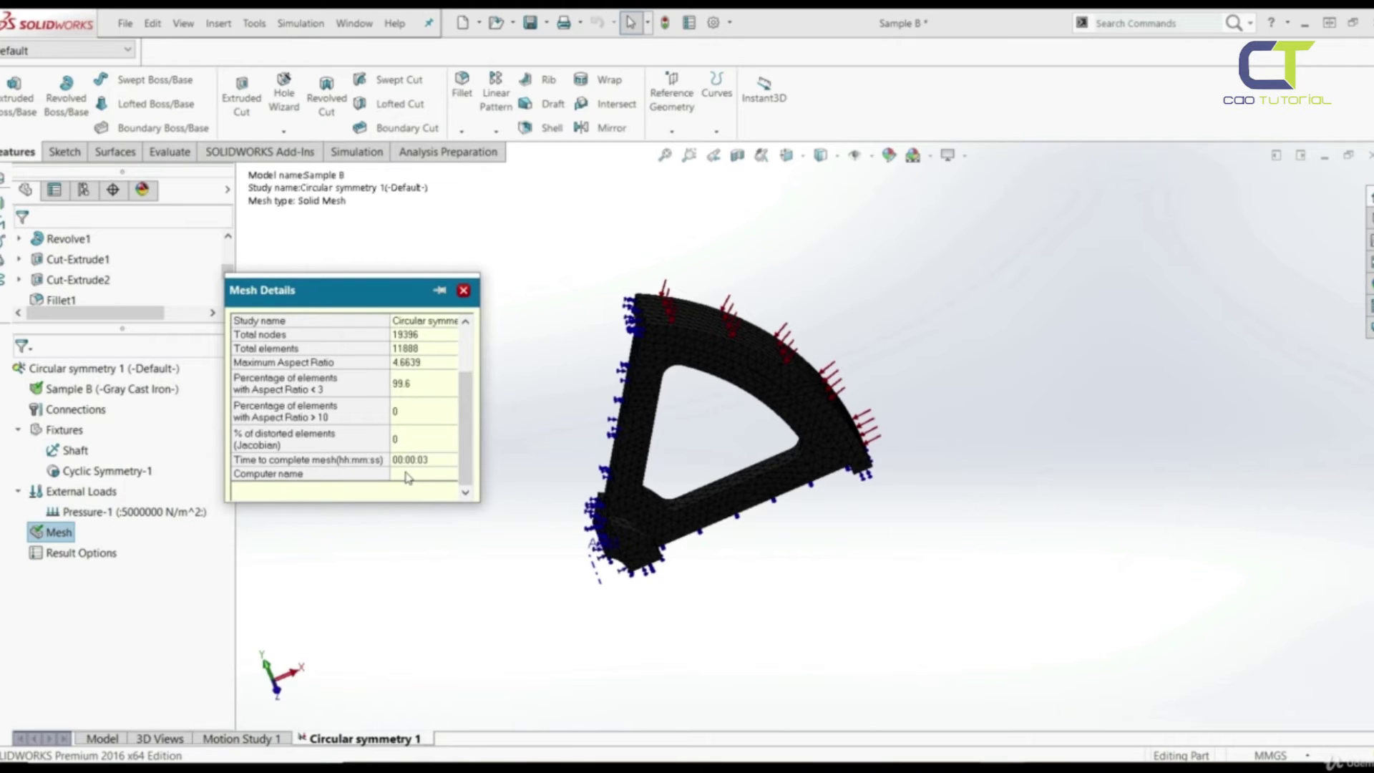
{"action": "left_click", "coordinate": [465, 291]}
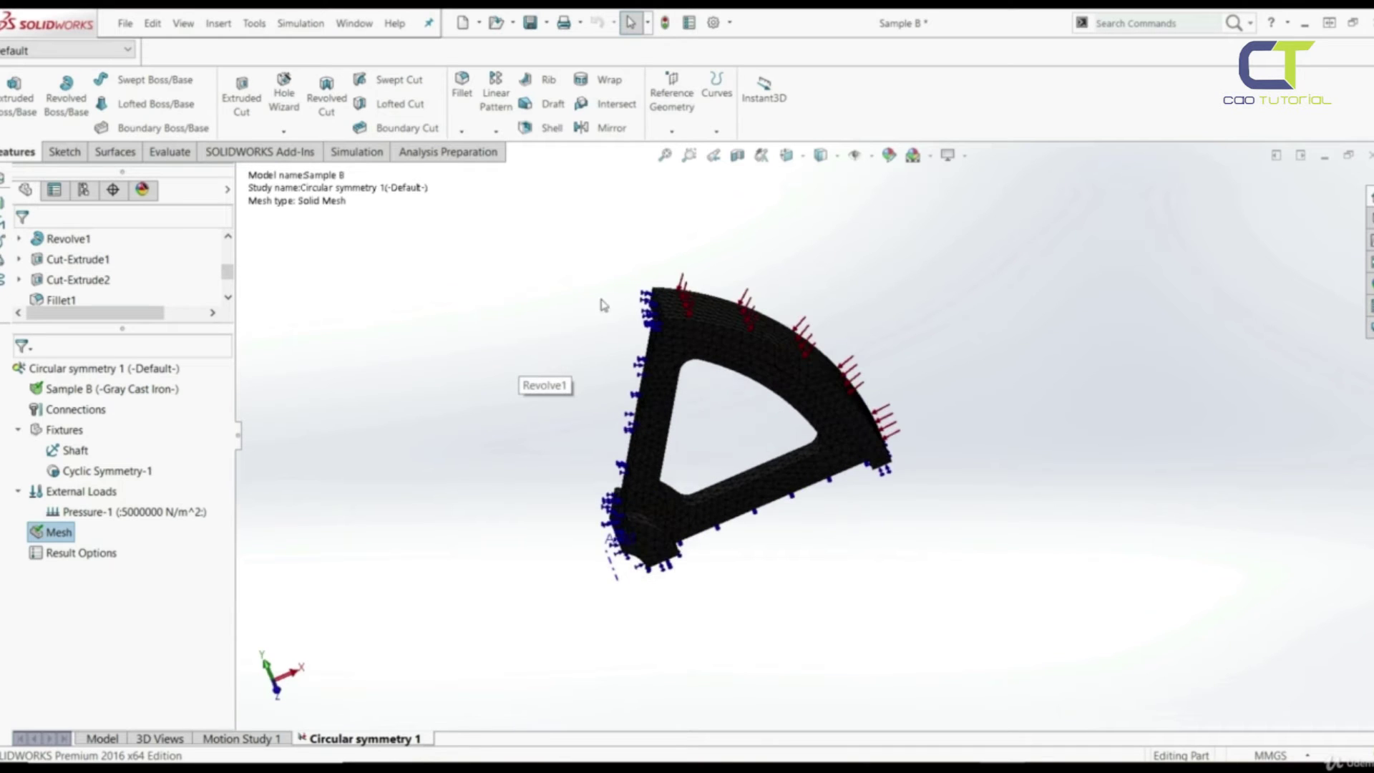
Run the study and show the maximum annotation on the von Mises stress plot
{"action": "left_click", "coordinate": [357, 152]}
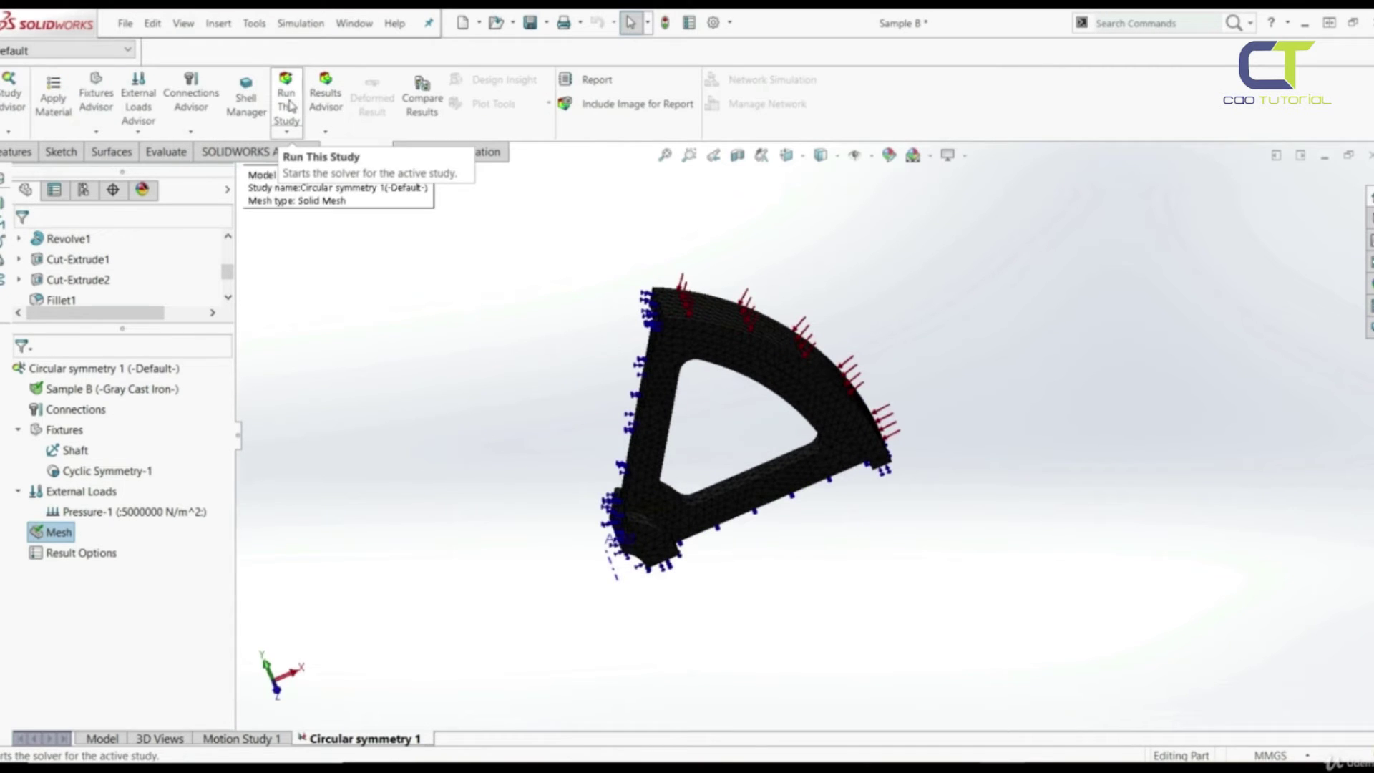
{"action": "left_click", "coordinate": [286, 100]}
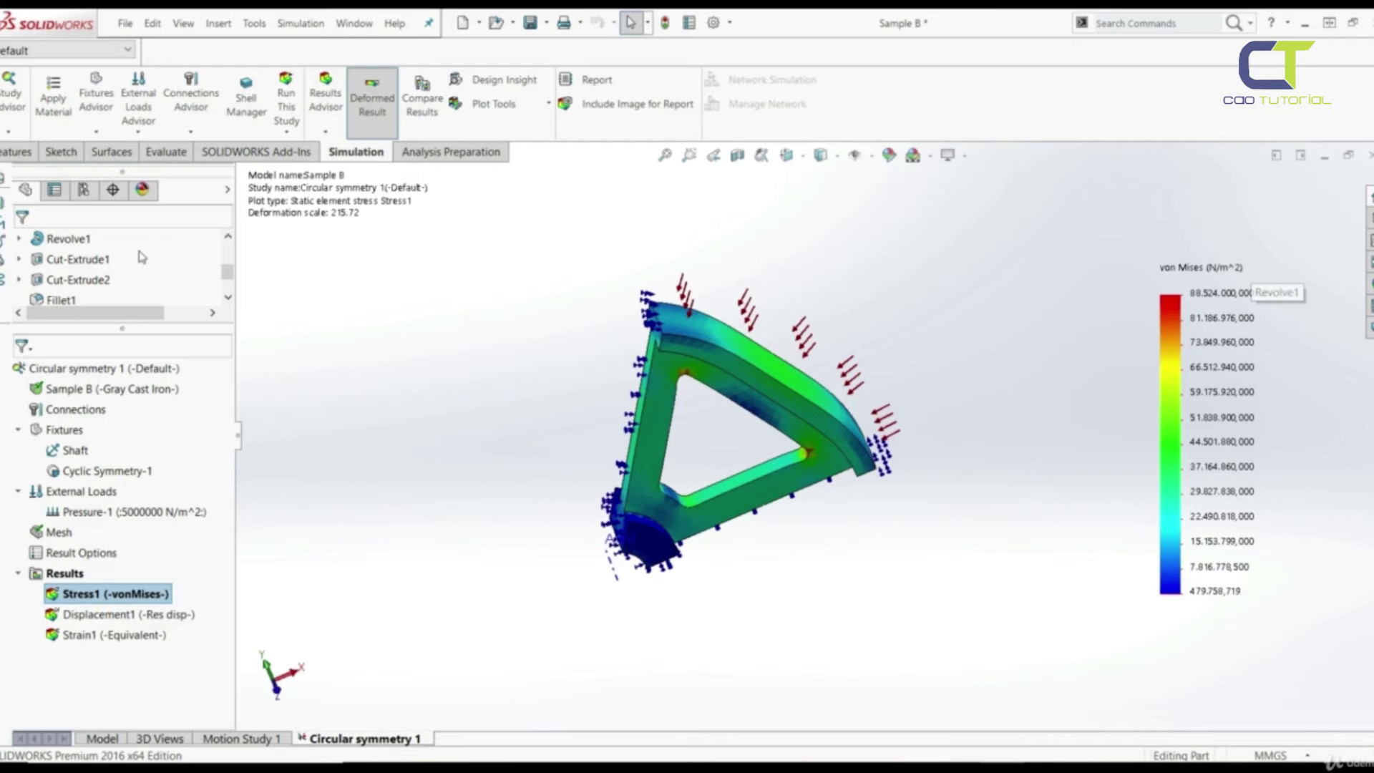
{"action": "right_click", "coordinate": [84, 598]}
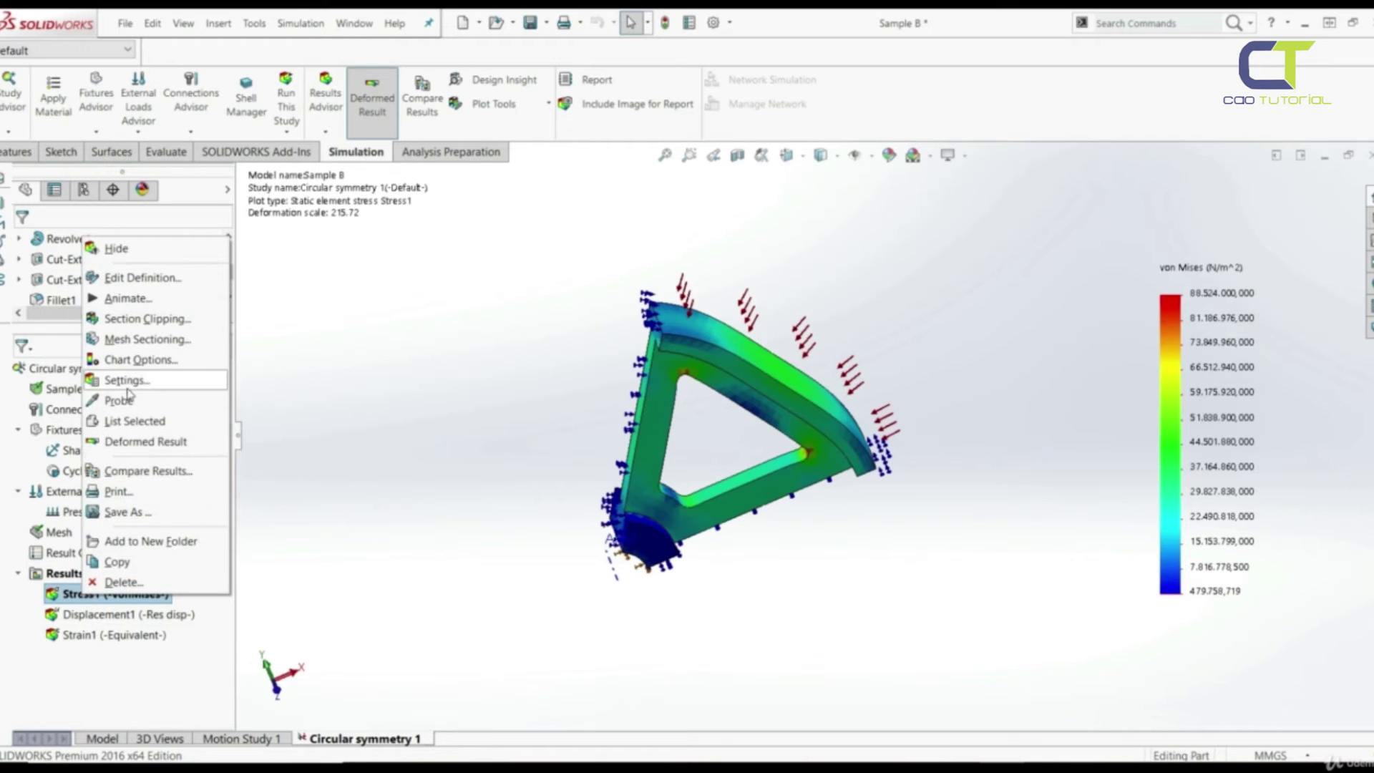
{"action": "left_click", "coordinate": [136, 360]}
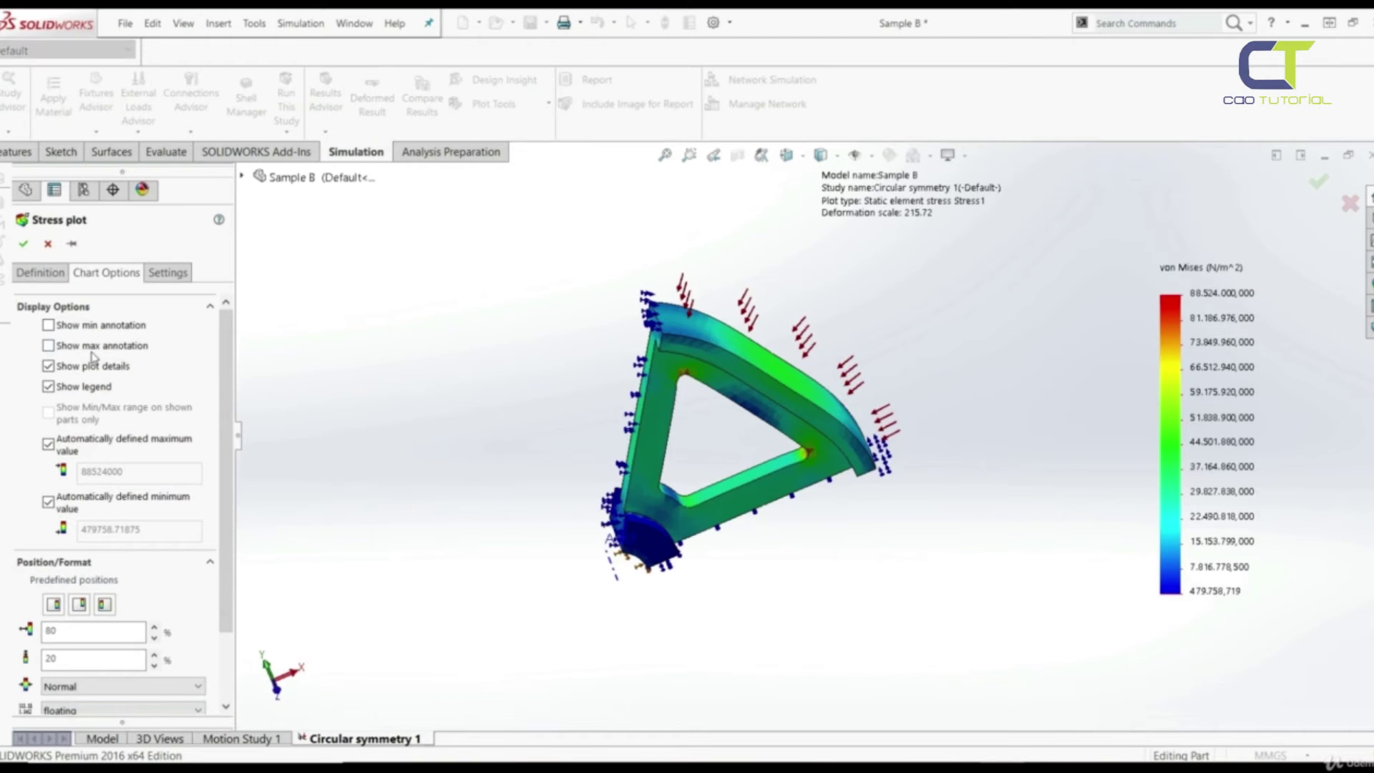
{"action": "left_click", "coordinate": [48, 346]}
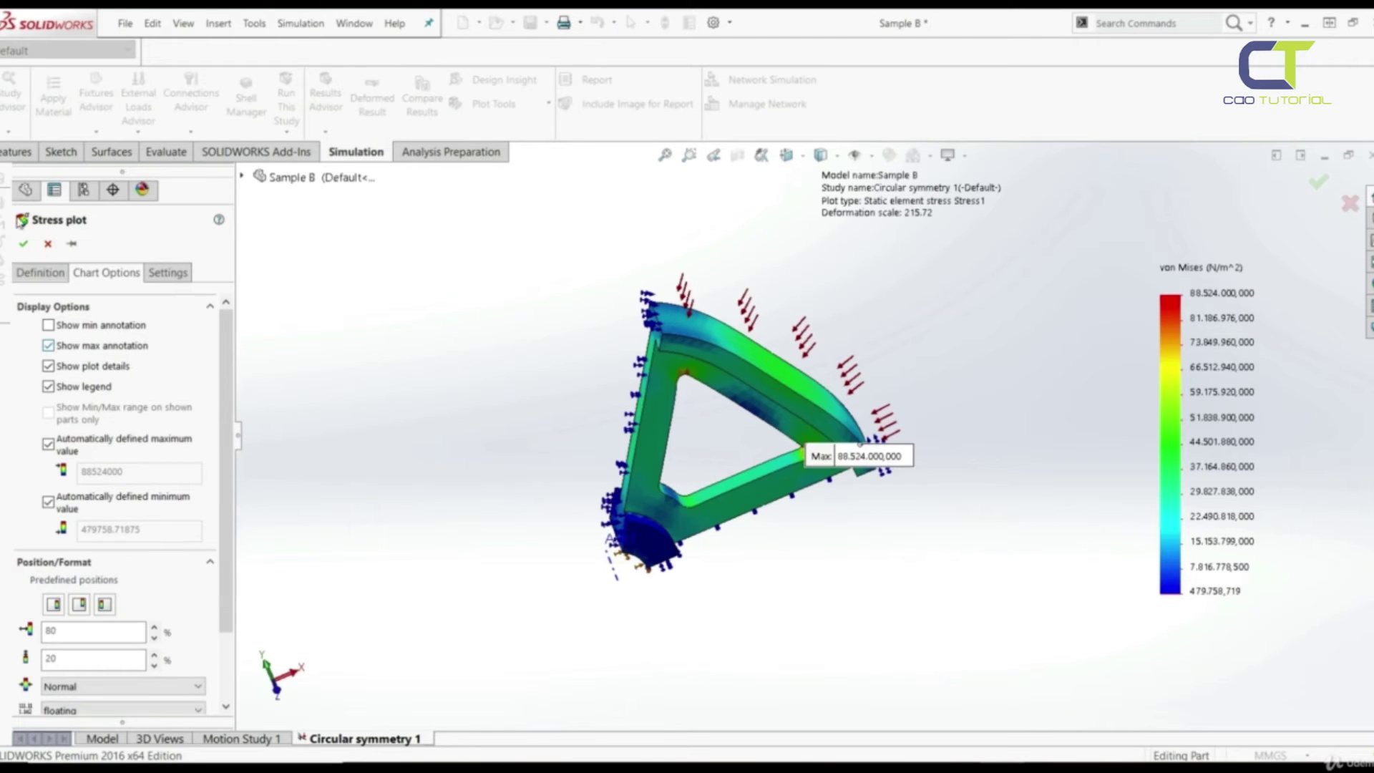
{"action": "left_click_drag", "start_coordinate": [122, 172], "coordinate": [320, 317]}
{"action": "key", "text": "Return"}
Move the maximum stress label clear of the segment and examine the stress concentrations at the window's outer fillets
{"action": "left_click_drag", "start_coordinate": [852, 458], "coordinate": [785, 603]}
{"action": "middle_click_drag", "start_coordinate": [786, 602], "coordinate": [758, 494]}
{"action": "scroll", "coordinate": [750, 489], "scroll_direction": "down", "scroll_amount": 5}
{"action": "scroll", "coordinate": [750, 489], "scroll_direction": "down", "scroll_amount": 5}
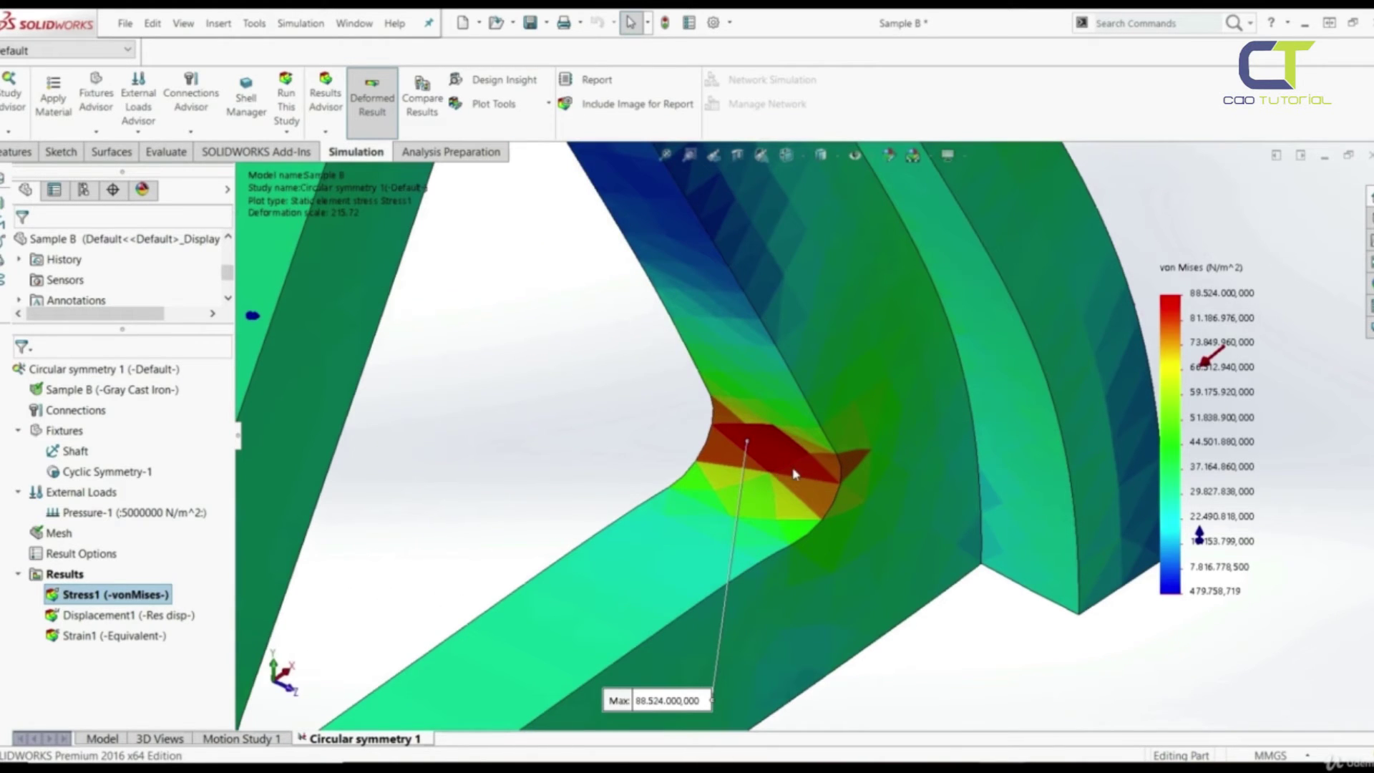
{"action": "scroll", "coordinate": [800, 477], "scroll_direction": "up", "scroll_amount": 10}
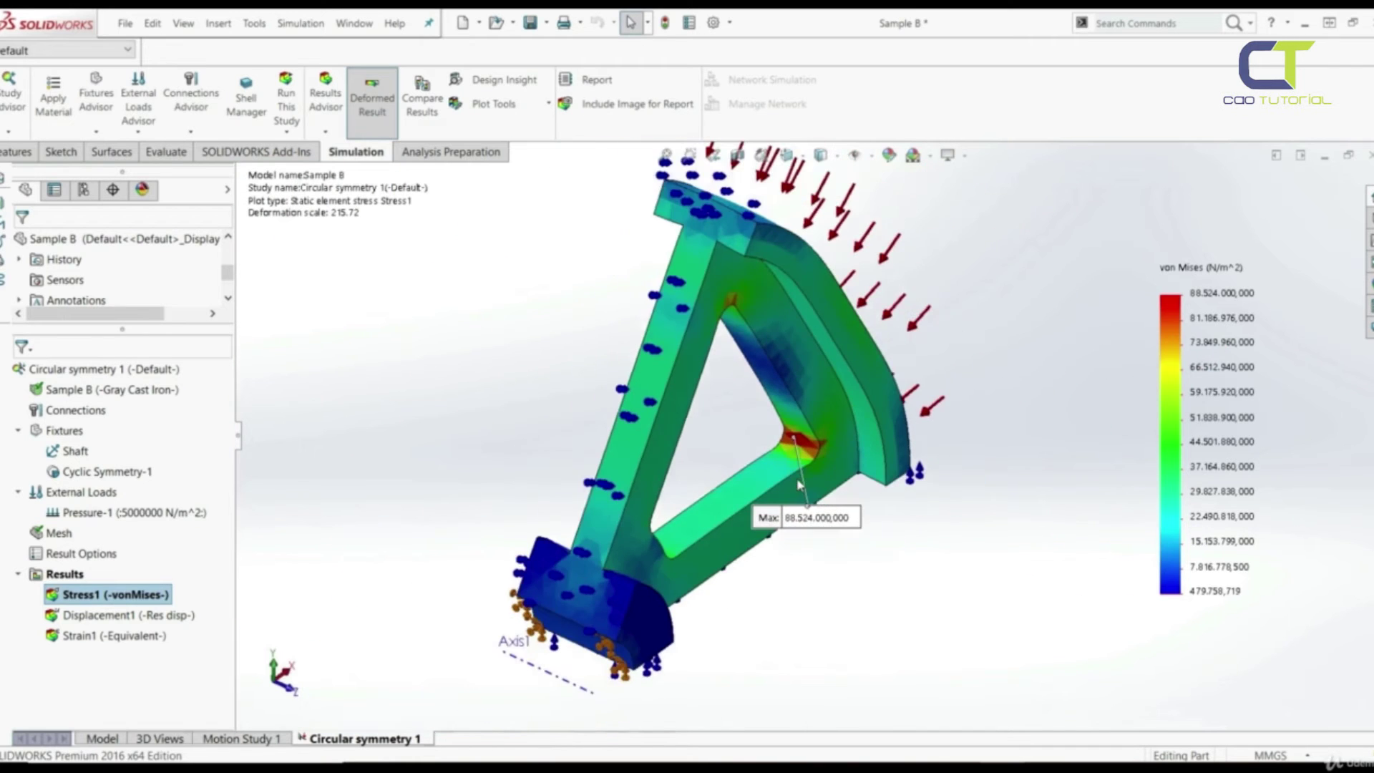
{"action": "middle_click_drag", "start_coordinate": [802, 480], "coordinate": [677, 303]}
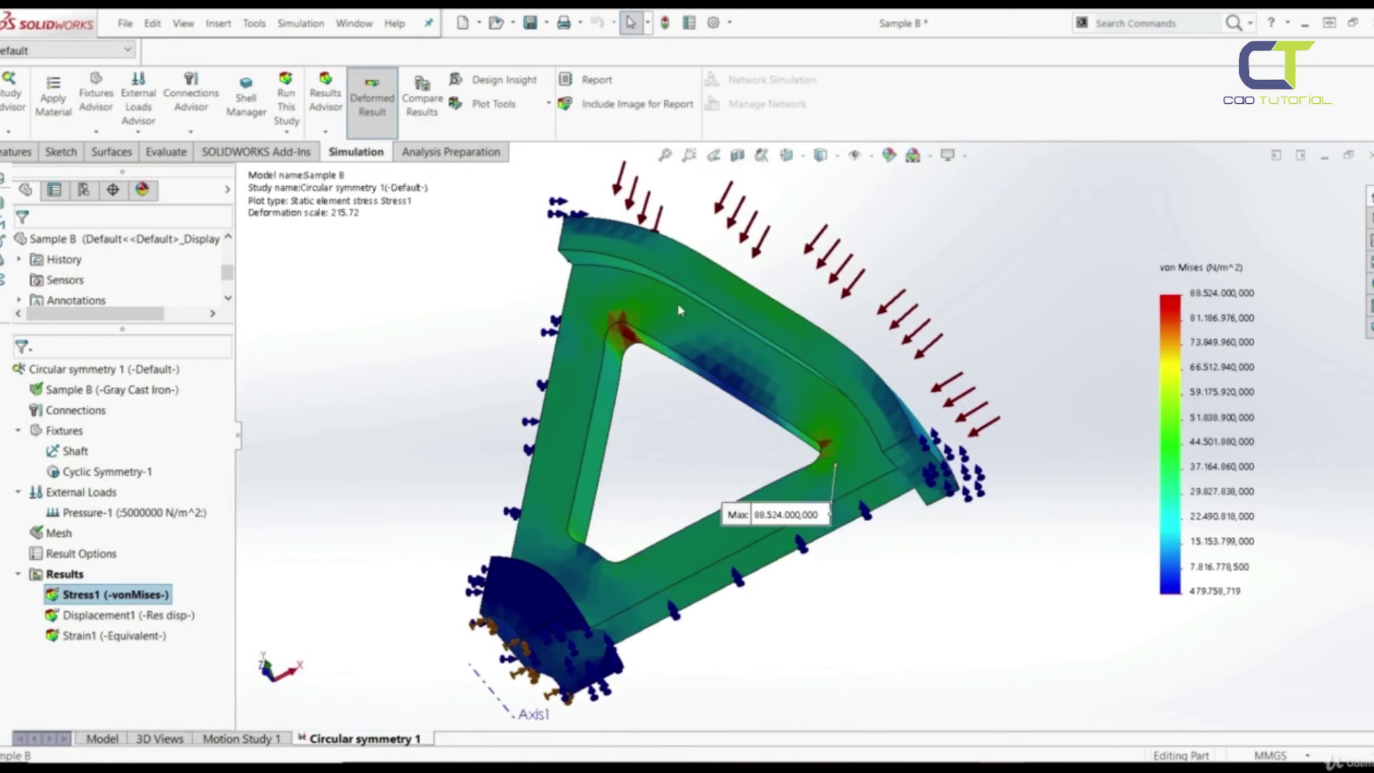
{"action": "scroll", "coordinate": [614, 367], "scroll_direction": "down", "scroll_amount": 5}
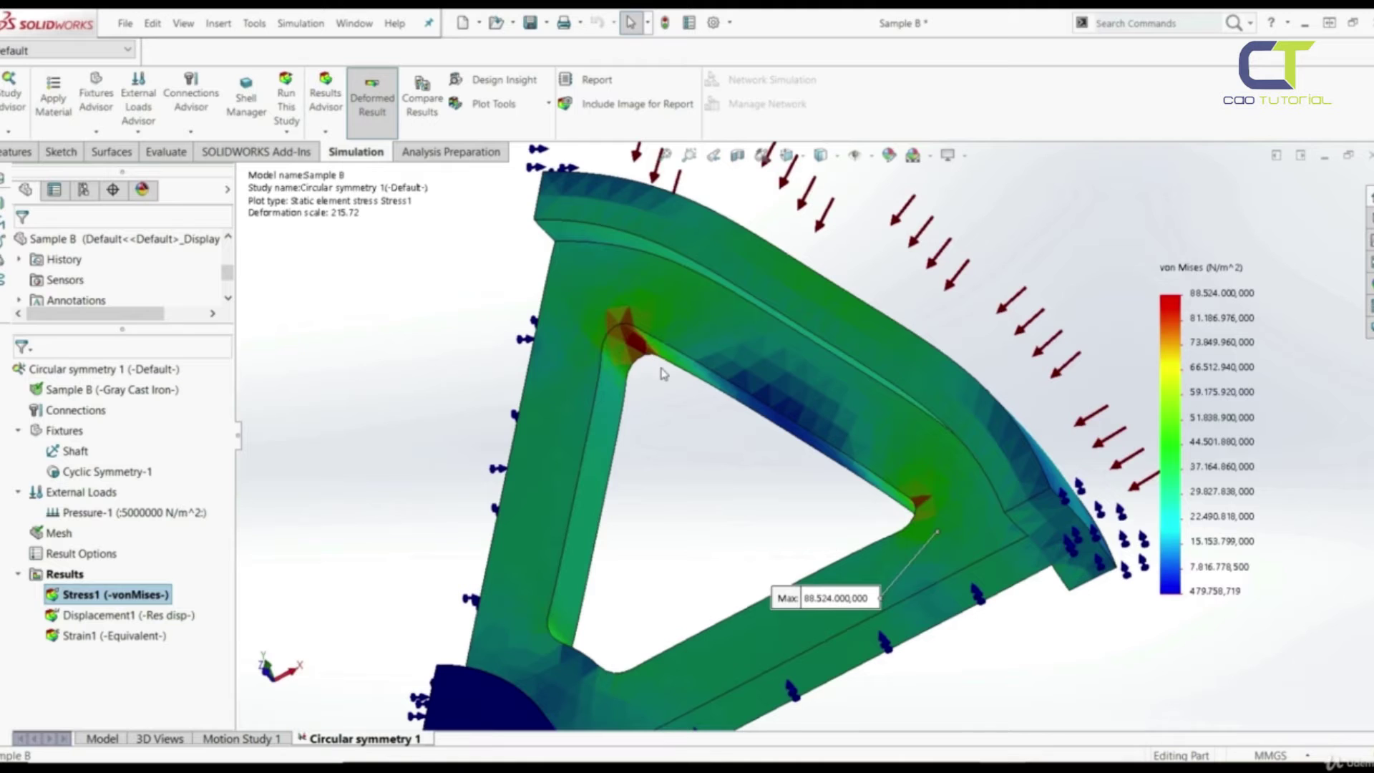
{"action": "scroll", "coordinate": [663, 373], "scroll_direction": "up", "scroll_amount": 10}
{"action": "middle_click_drag", "start_coordinate": [753, 363], "coordinate": [832, 523]}
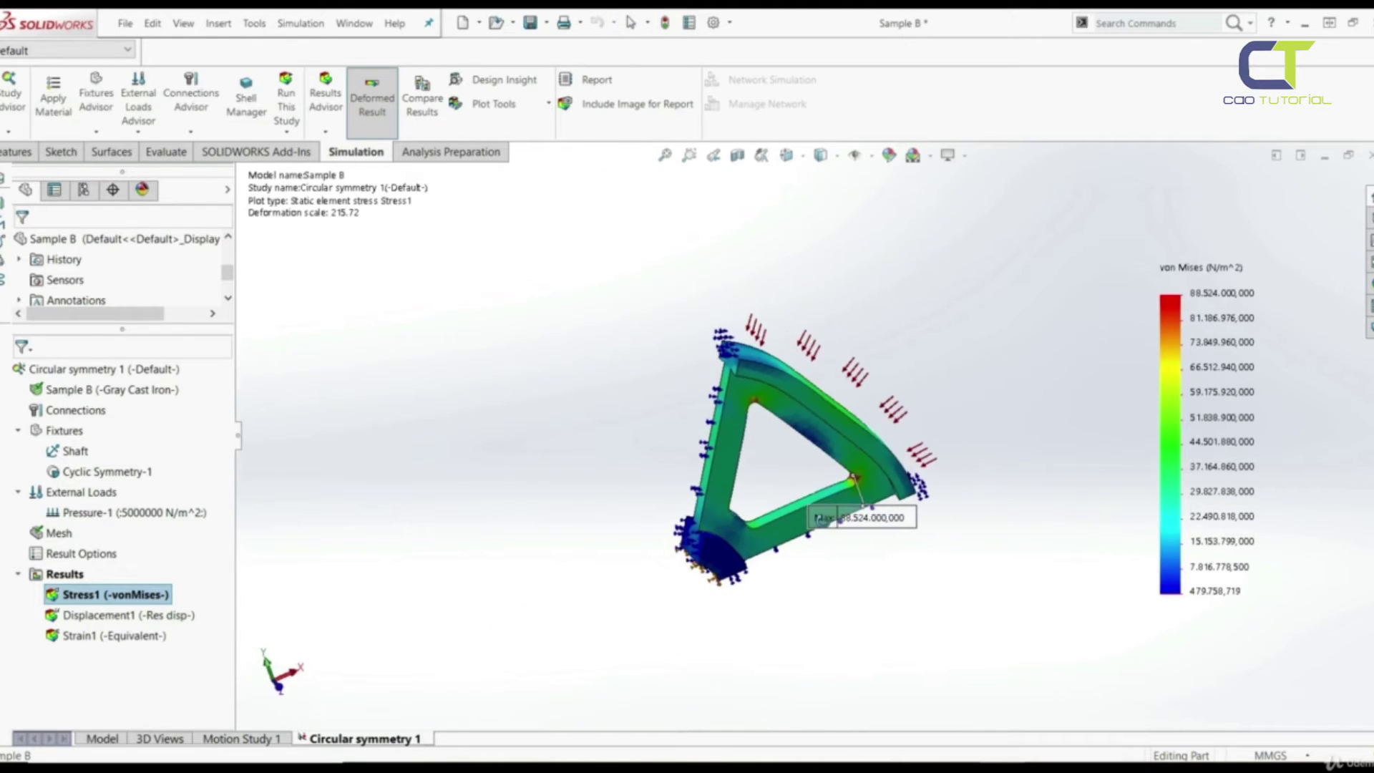
Define a factor of safety plot for all bodies with the Automatic criterion
{"action": "right_click", "coordinate": [66, 576]}
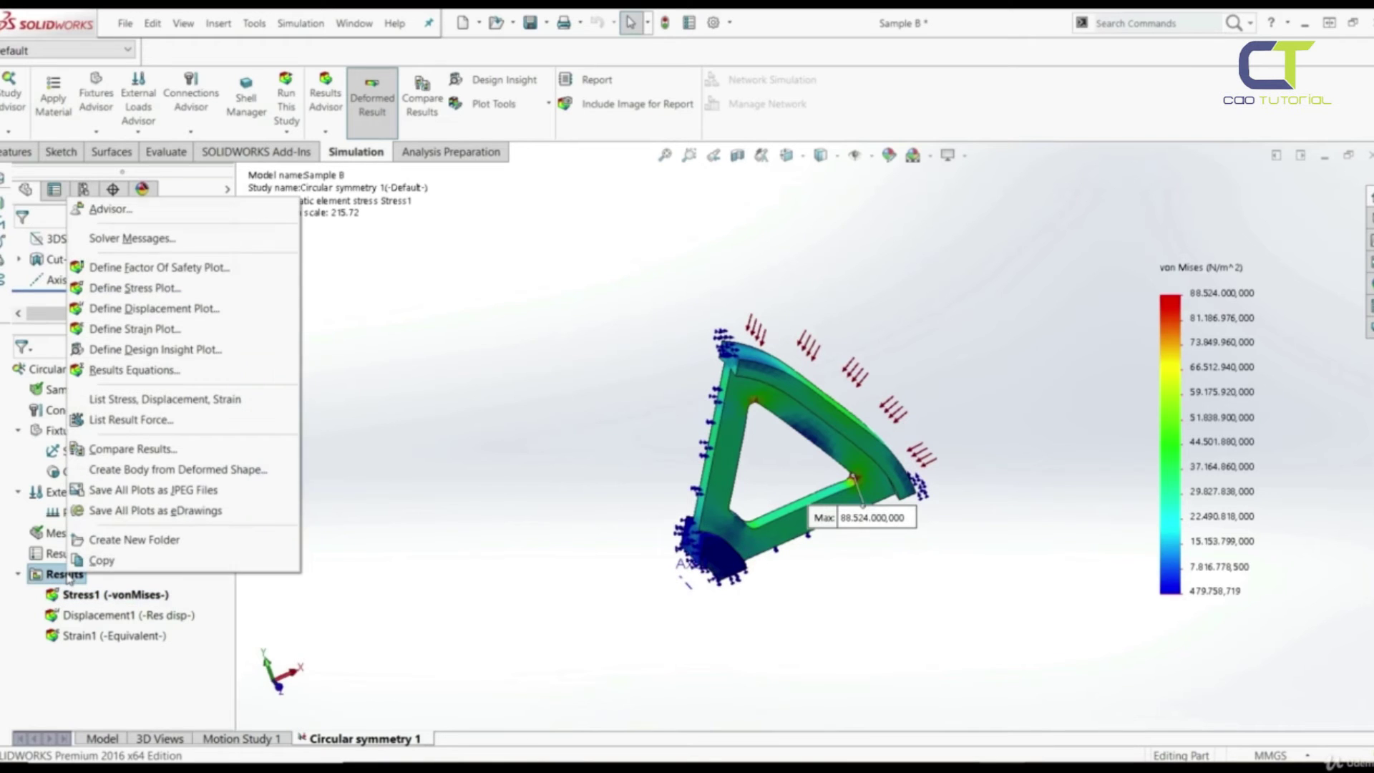
{"action": "left_click", "coordinate": [177, 270]}
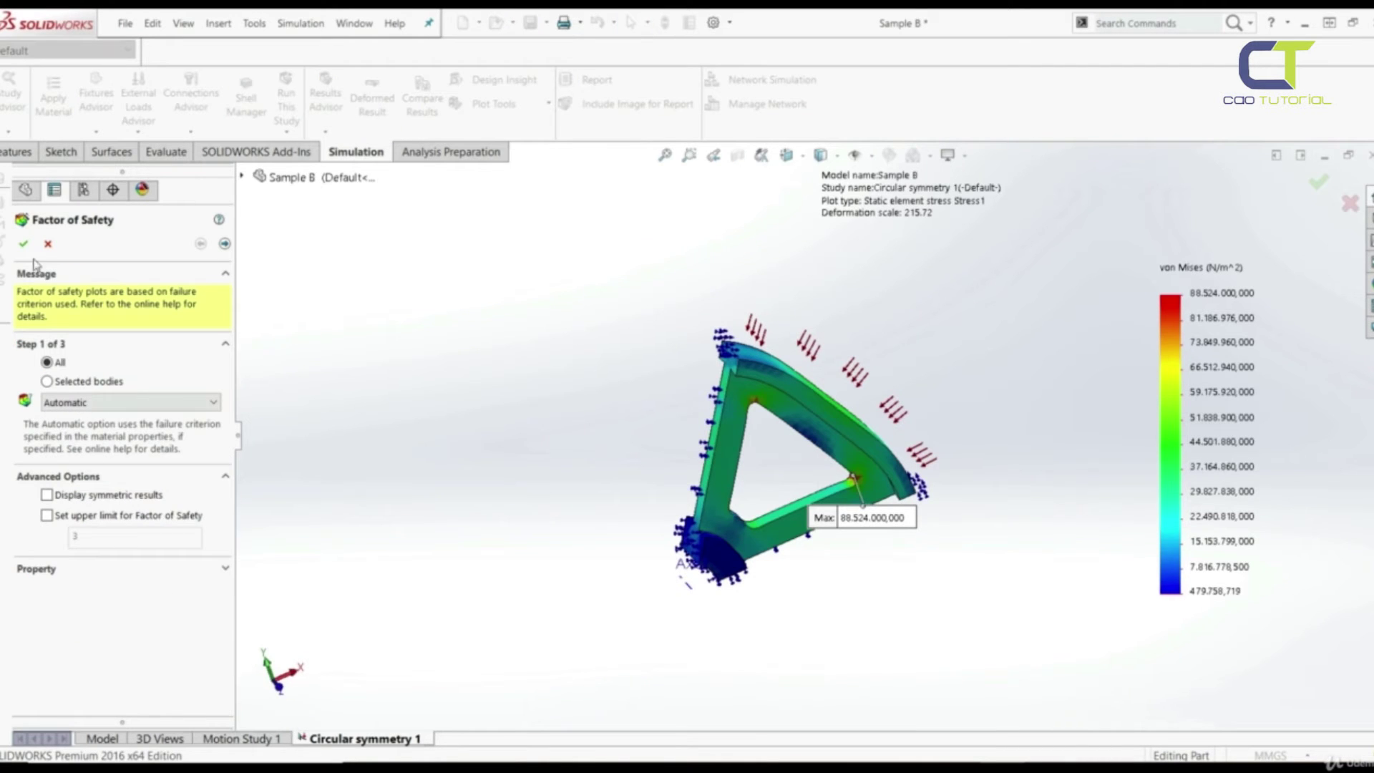
{"action": "left_click", "coordinate": [24, 243]}
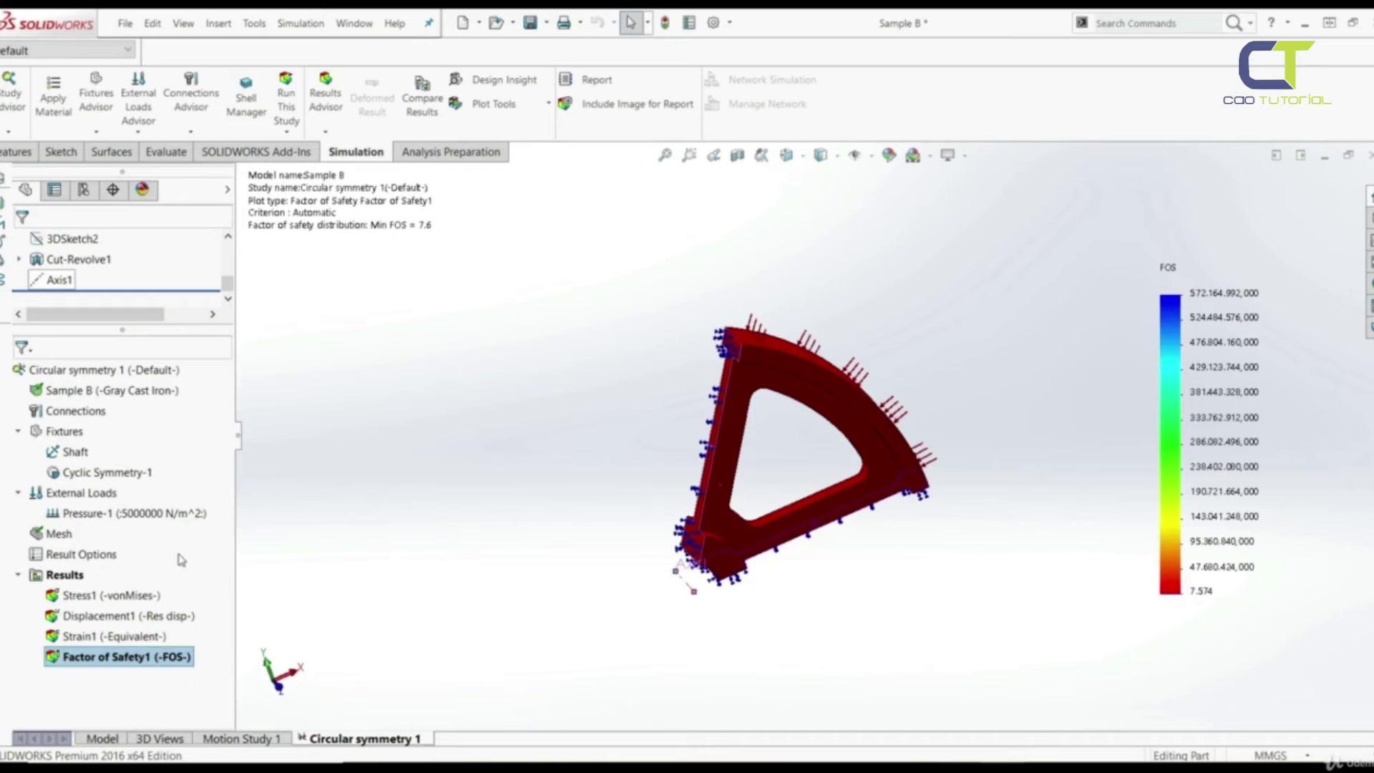
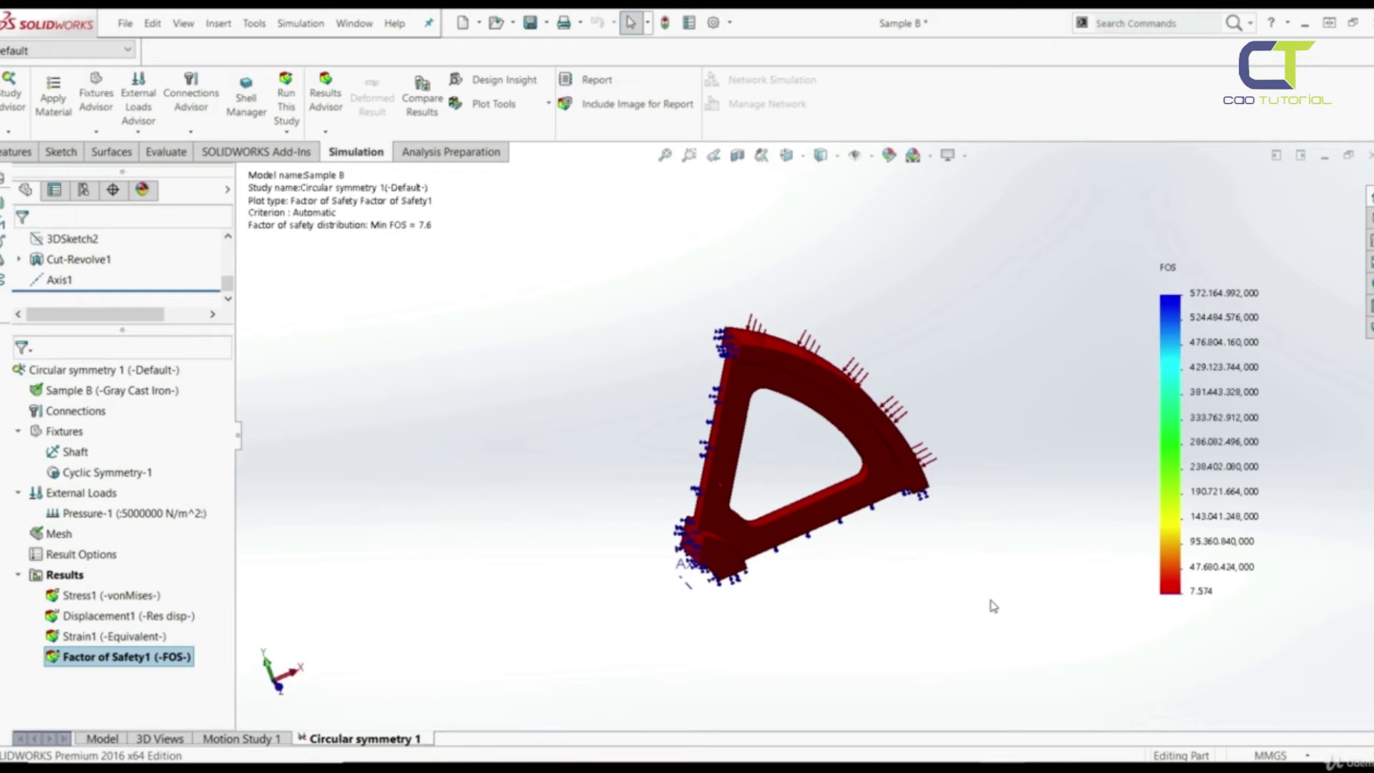
Display the von Mises stress plot again and watch its deformation animation from several angles
{"action": "double_click", "coordinate": [99, 594]}
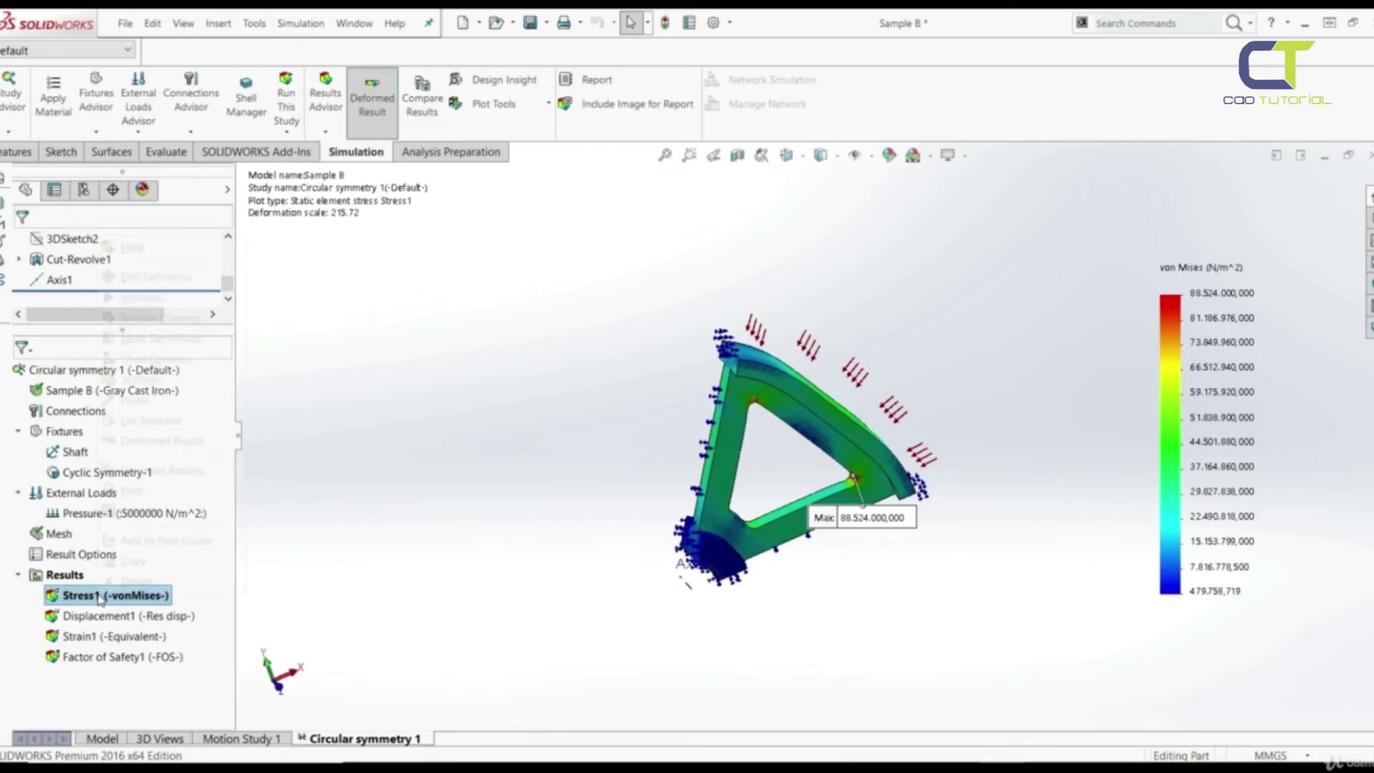
{"action": "right_click", "coordinate": [99, 597]}
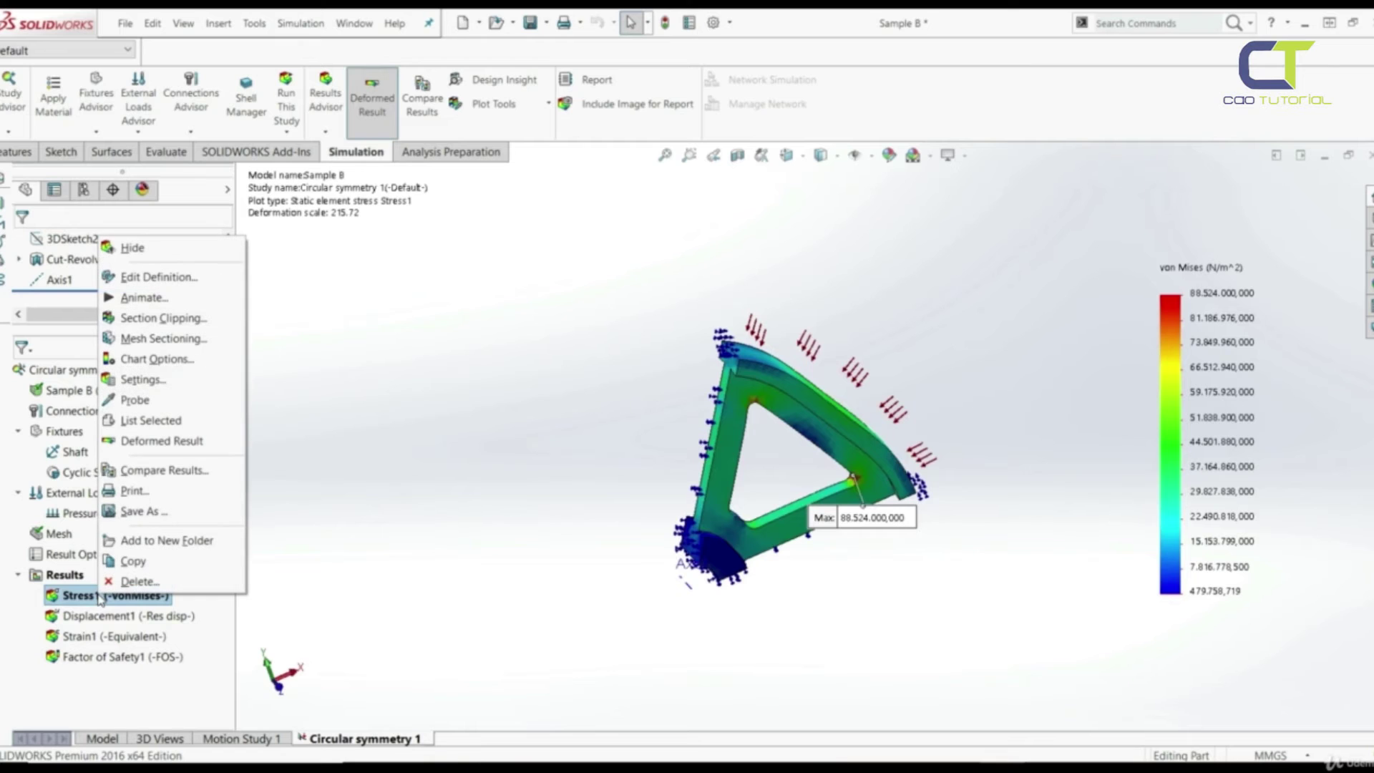
{"action": "left_click", "coordinate": [153, 297]}
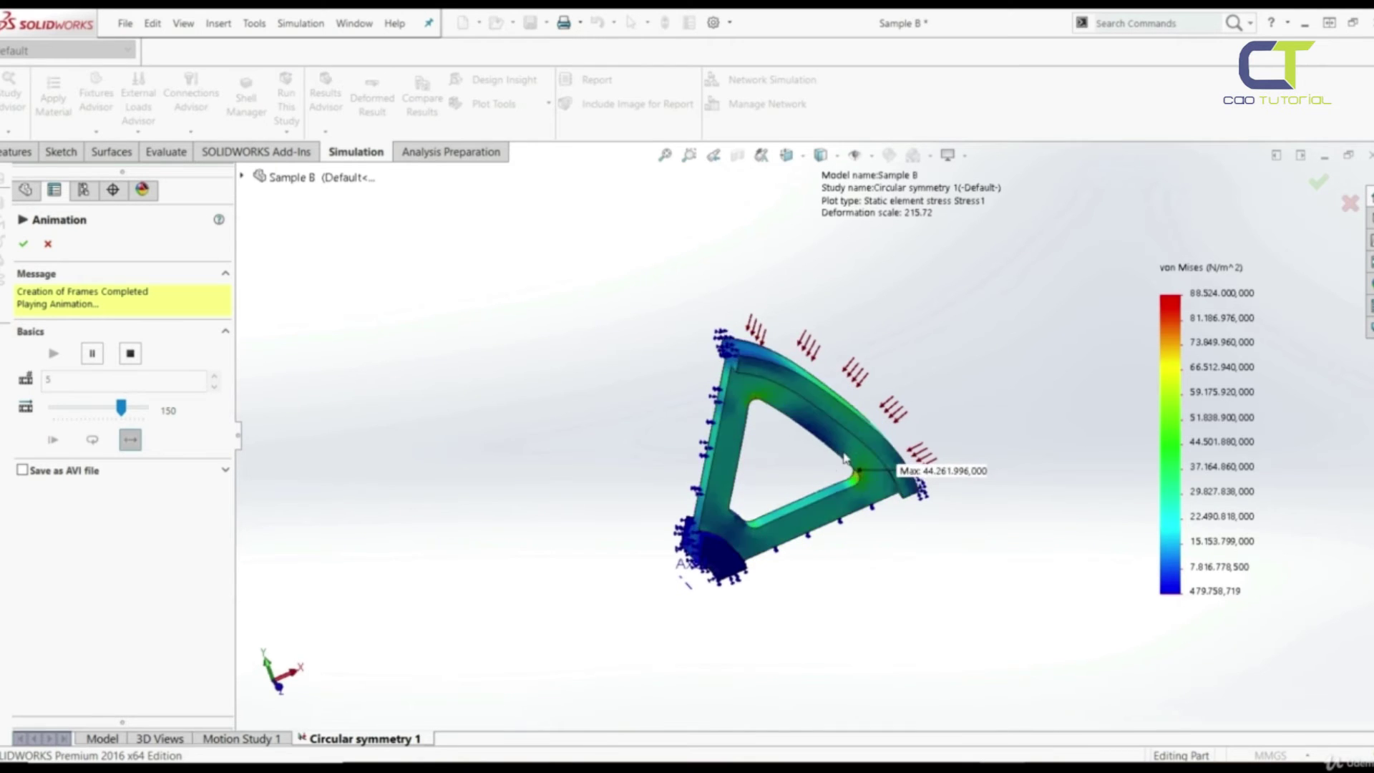
{"action": "middle_click_drag", "start_coordinate": [769, 452], "coordinate": [822, 542]}
{"action": "scroll", "coordinate": [780, 512], "scroll_direction": "down", "scroll_amount": 2}
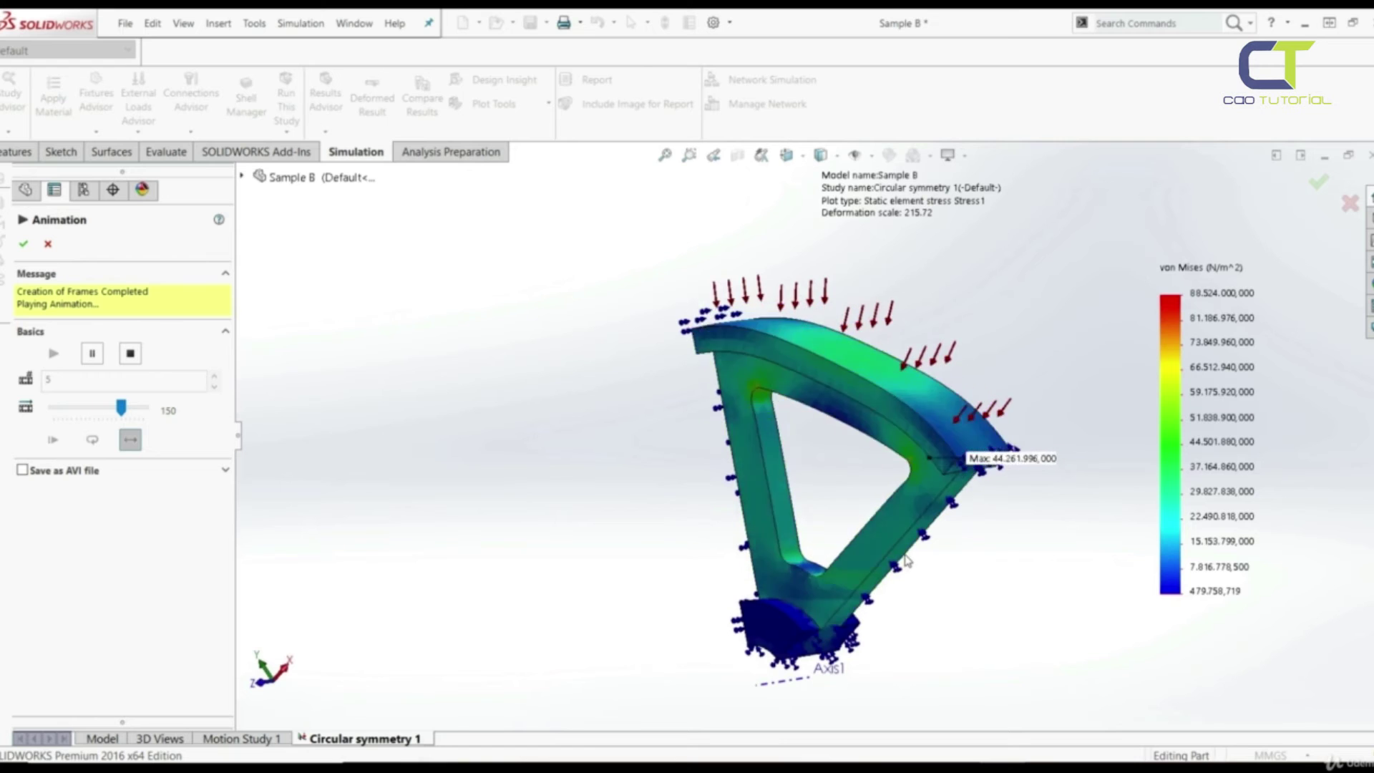
{"action": "middle_click_drag", "start_coordinate": [658, 442], "coordinate": [755, 526]}
{"action": "left_click", "coordinate": [129, 353]}
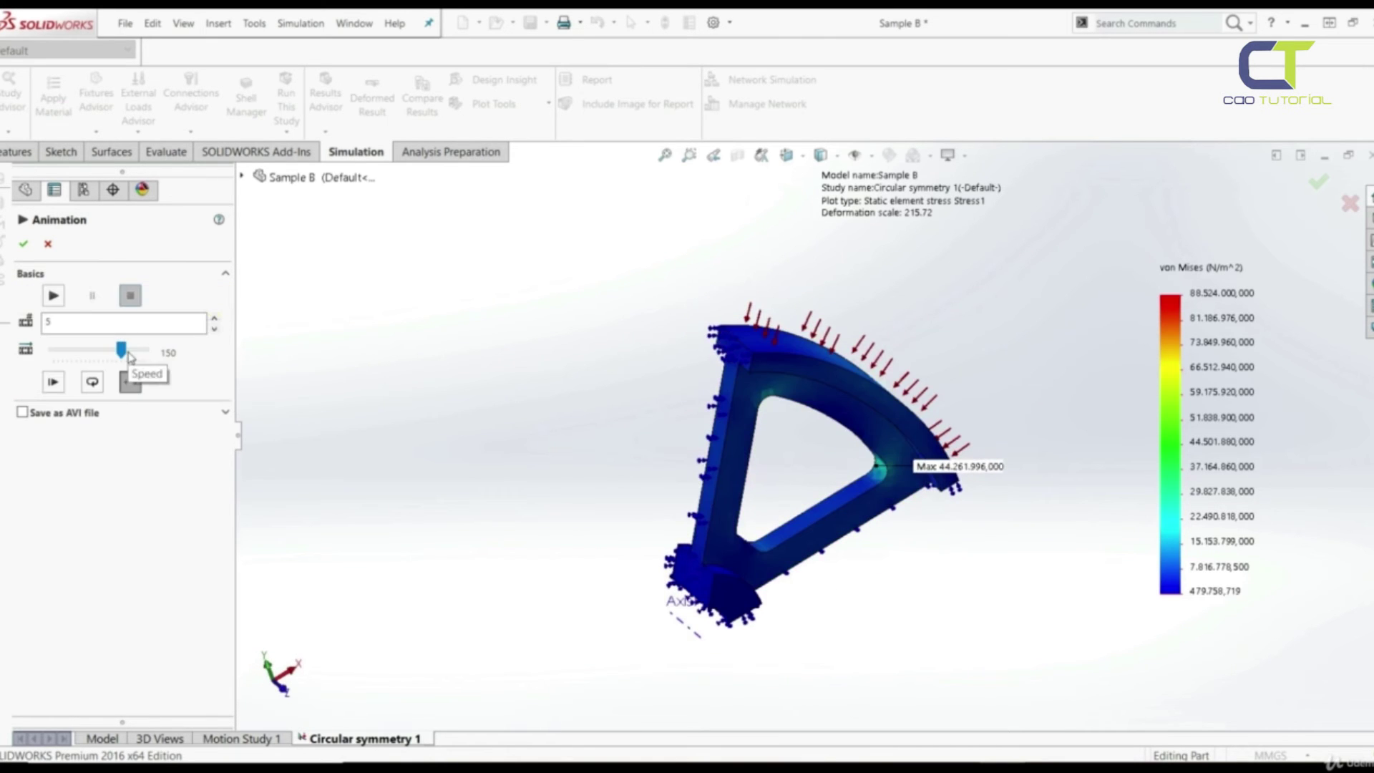
{"action": "left_click", "coordinate": [32, 245]}
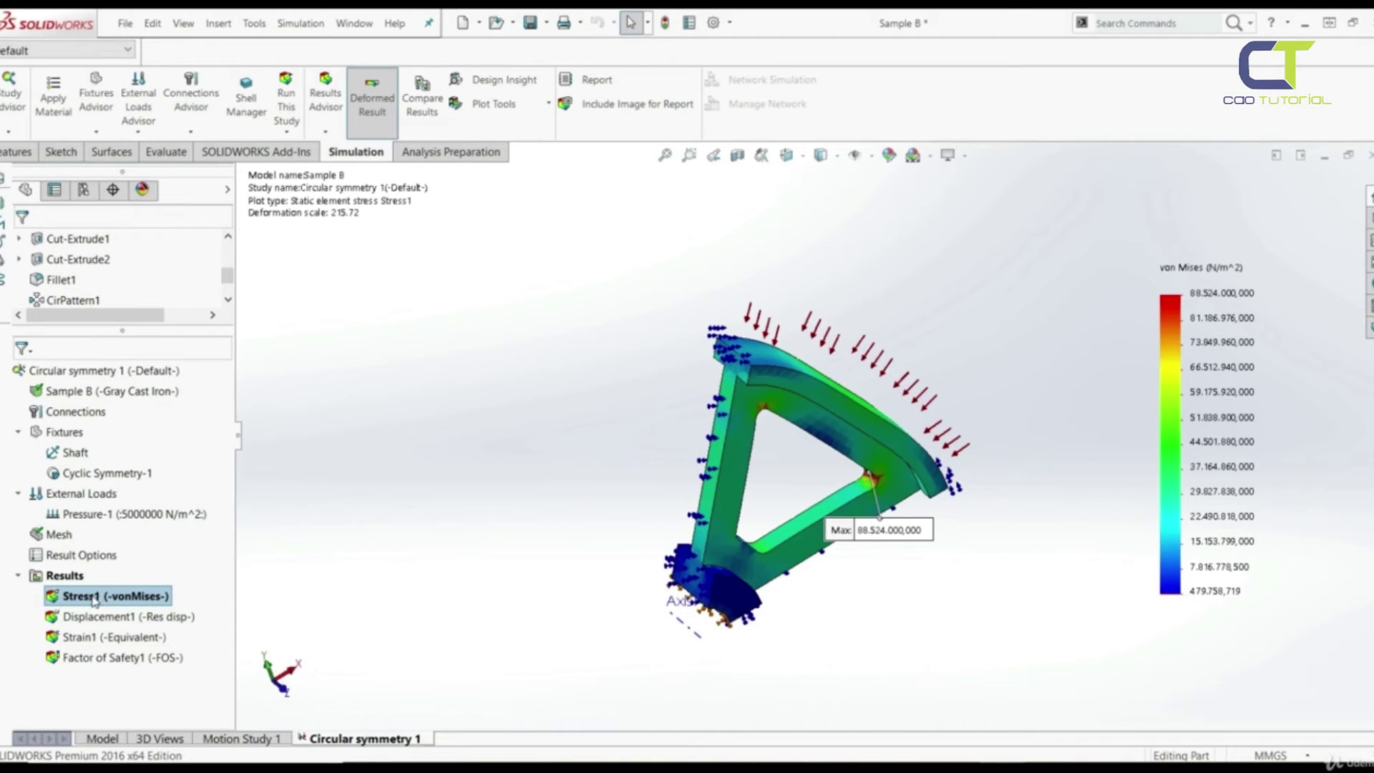
Enable symmetric results in the von Mises stress plot and animate the stresses on the full wheel
{"action": "right_click", "coordinate": [93, 599]}
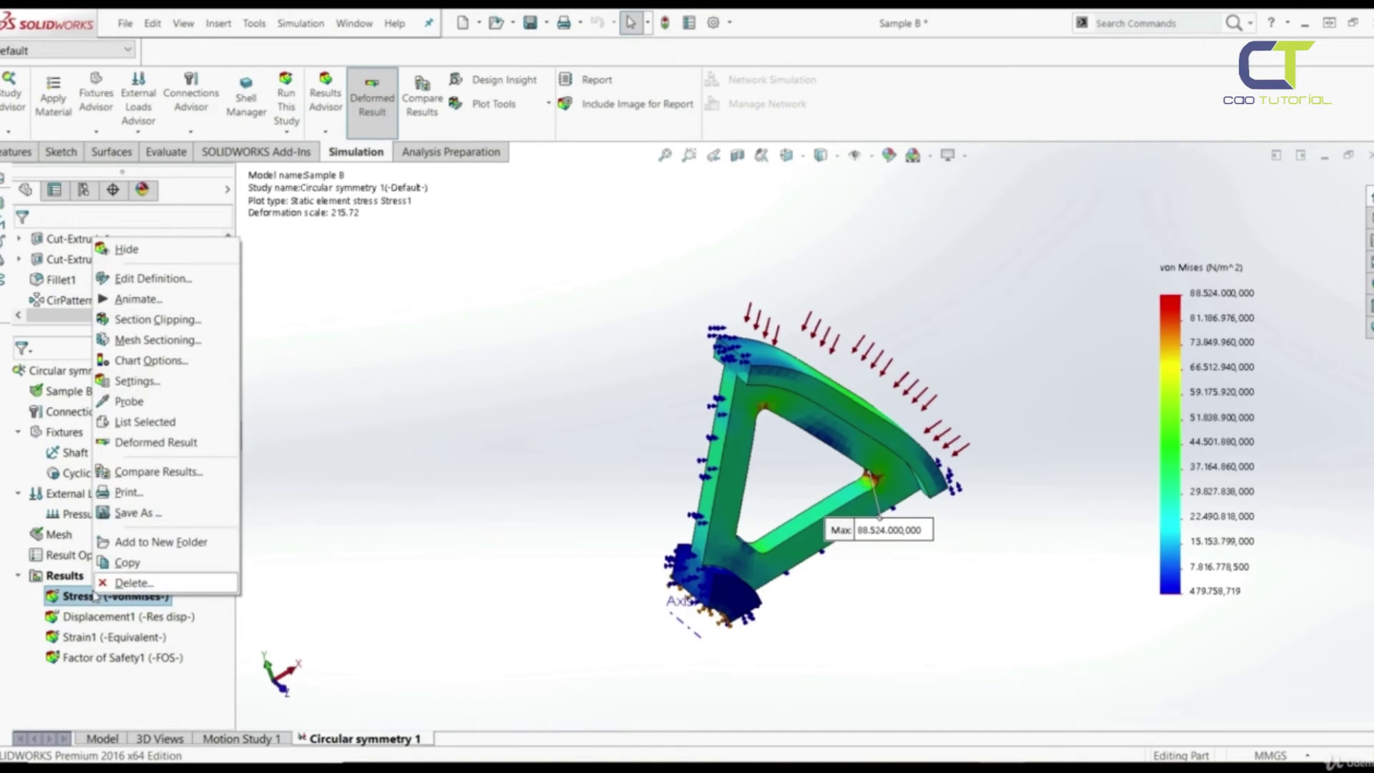
{"action": "left_click", "coordinate": [146, 362]}
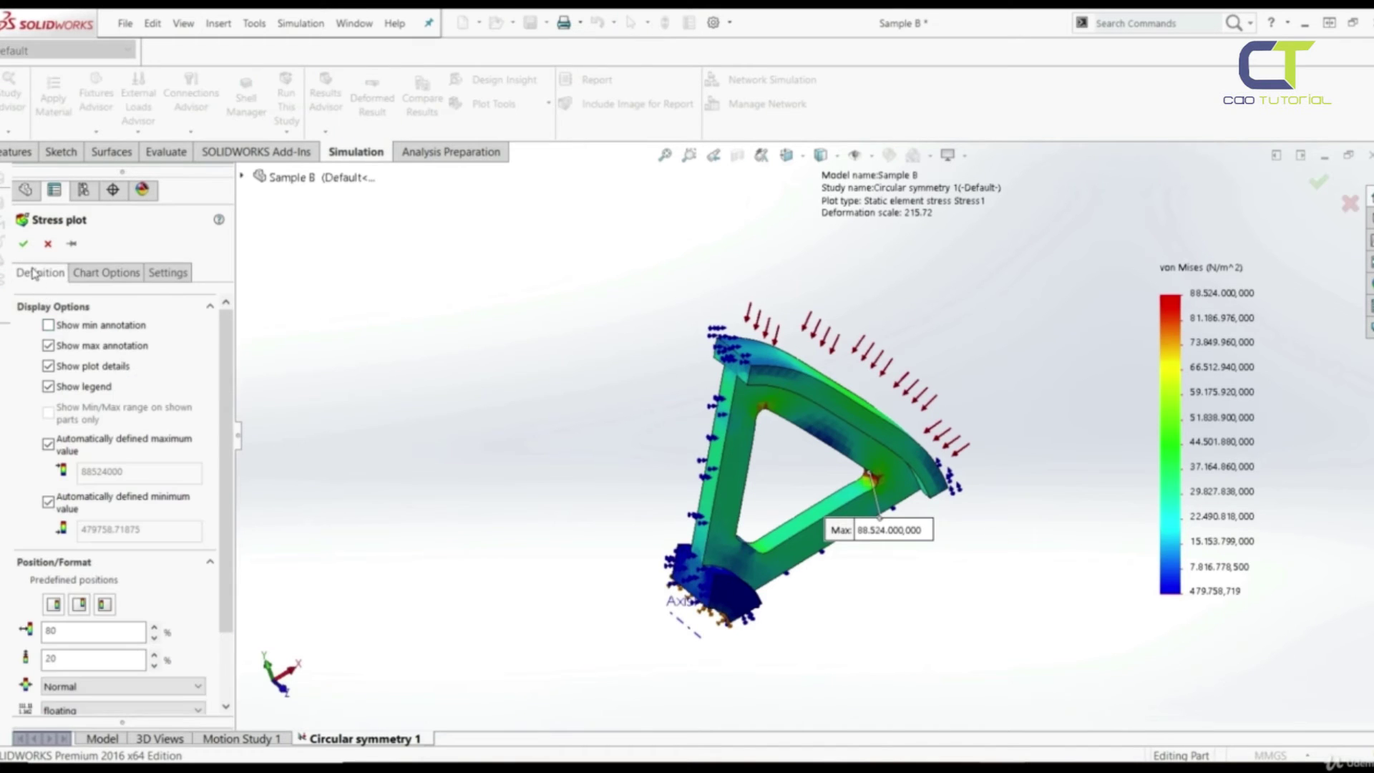
{"action": "left_click", "coordinate": [34, 274]}
{"action": "left_click", "coordinate": [93, 381]}
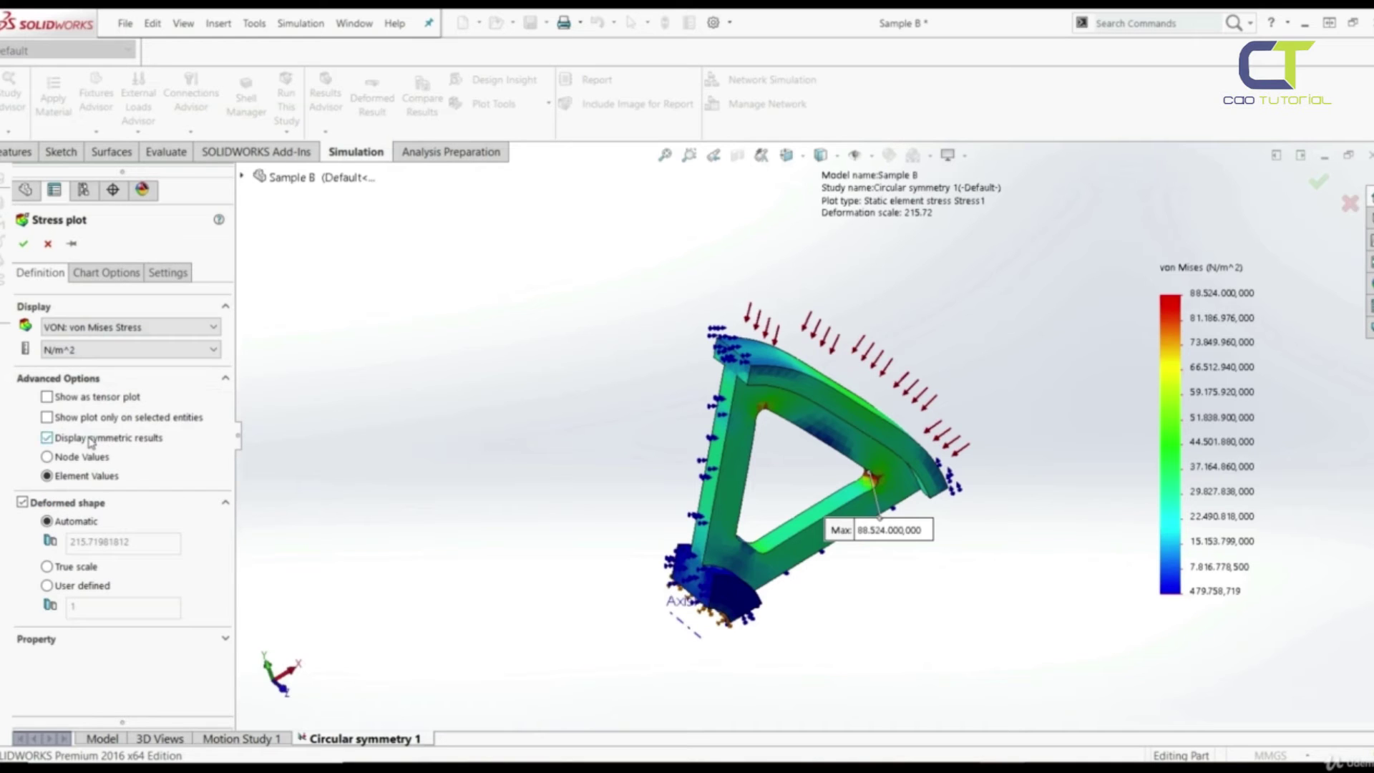
{"action": "left_click", "coordinate": [23, 244]}
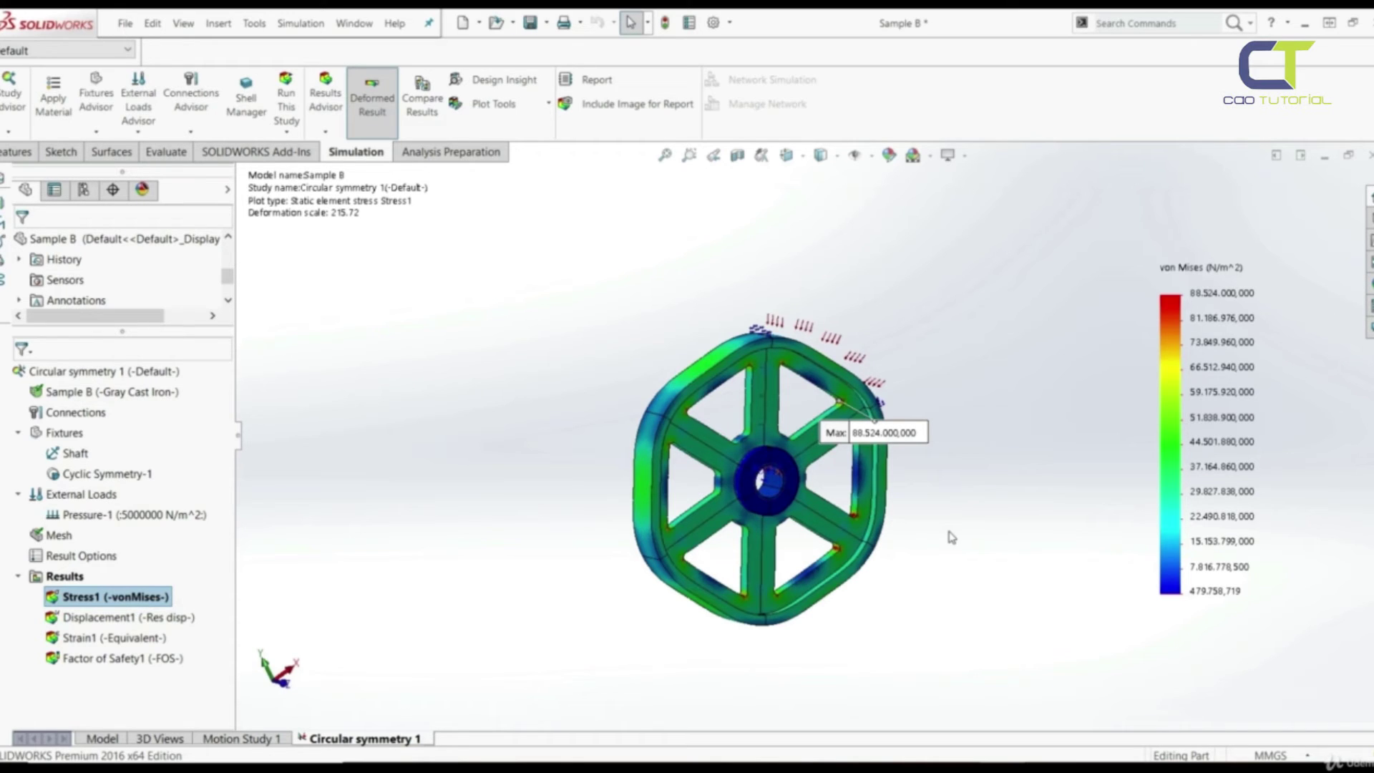
{"action": "right_click", "coordinate": [100, 596]}
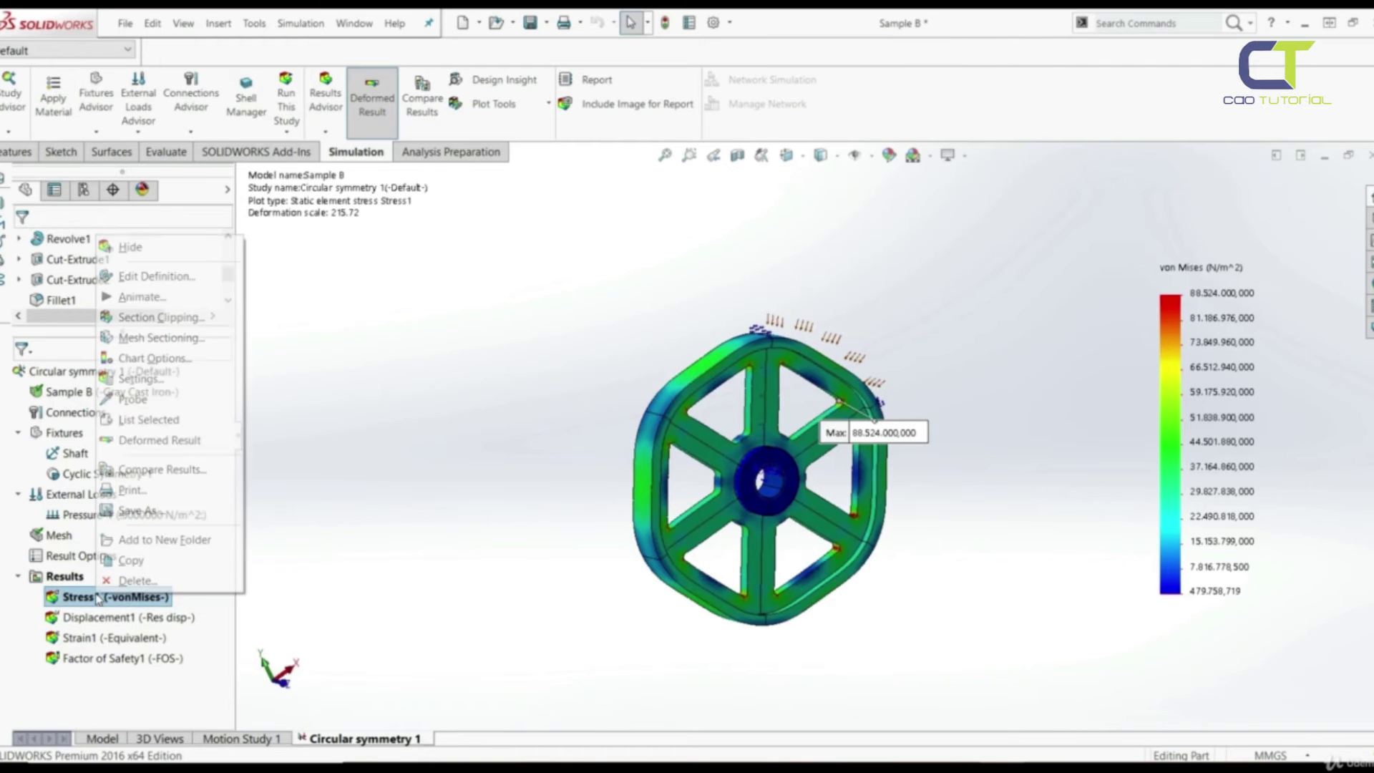
{"action": "left_click", "coordinate": [132, 297]}
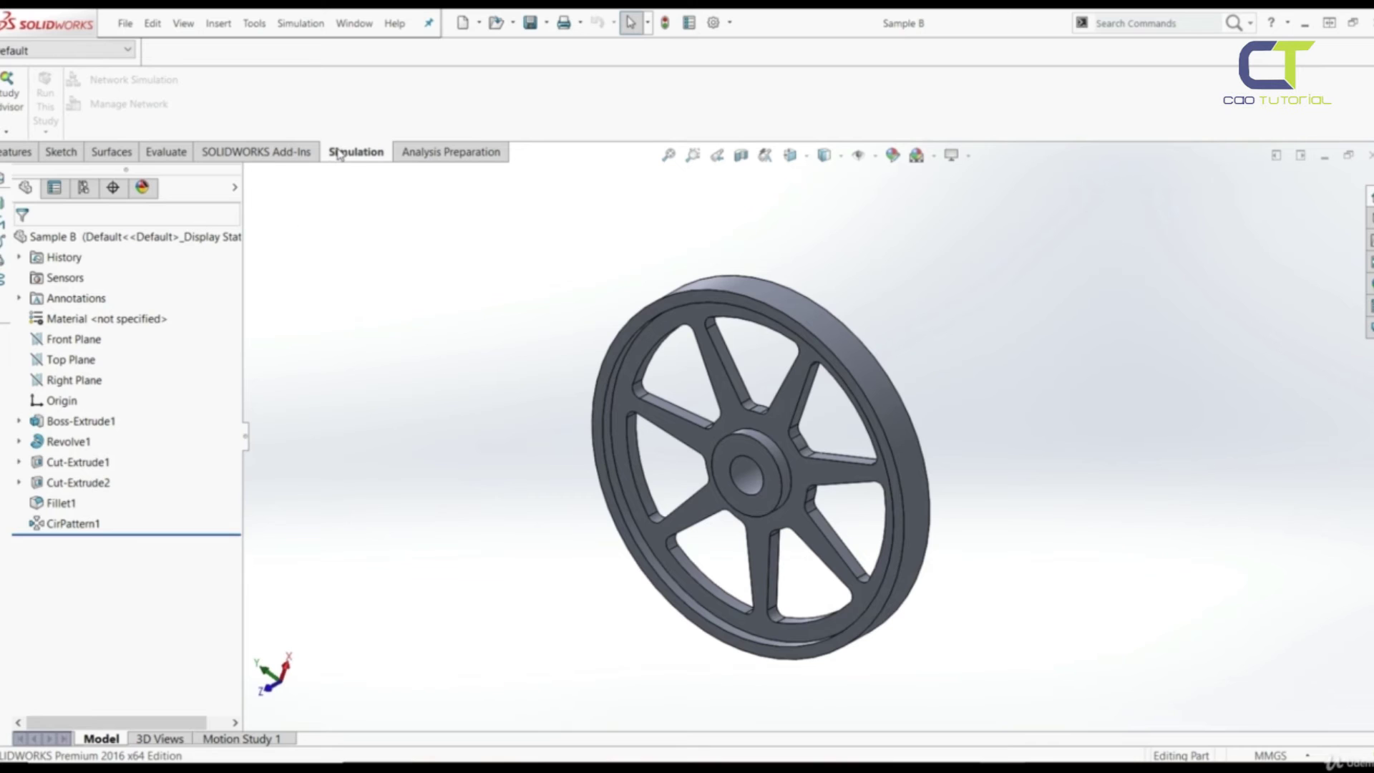
Create a new static study named "Circular symmetry 2" for the second, full spoked wheel
{"action": "left_click", "coordinate": [6, 132]}
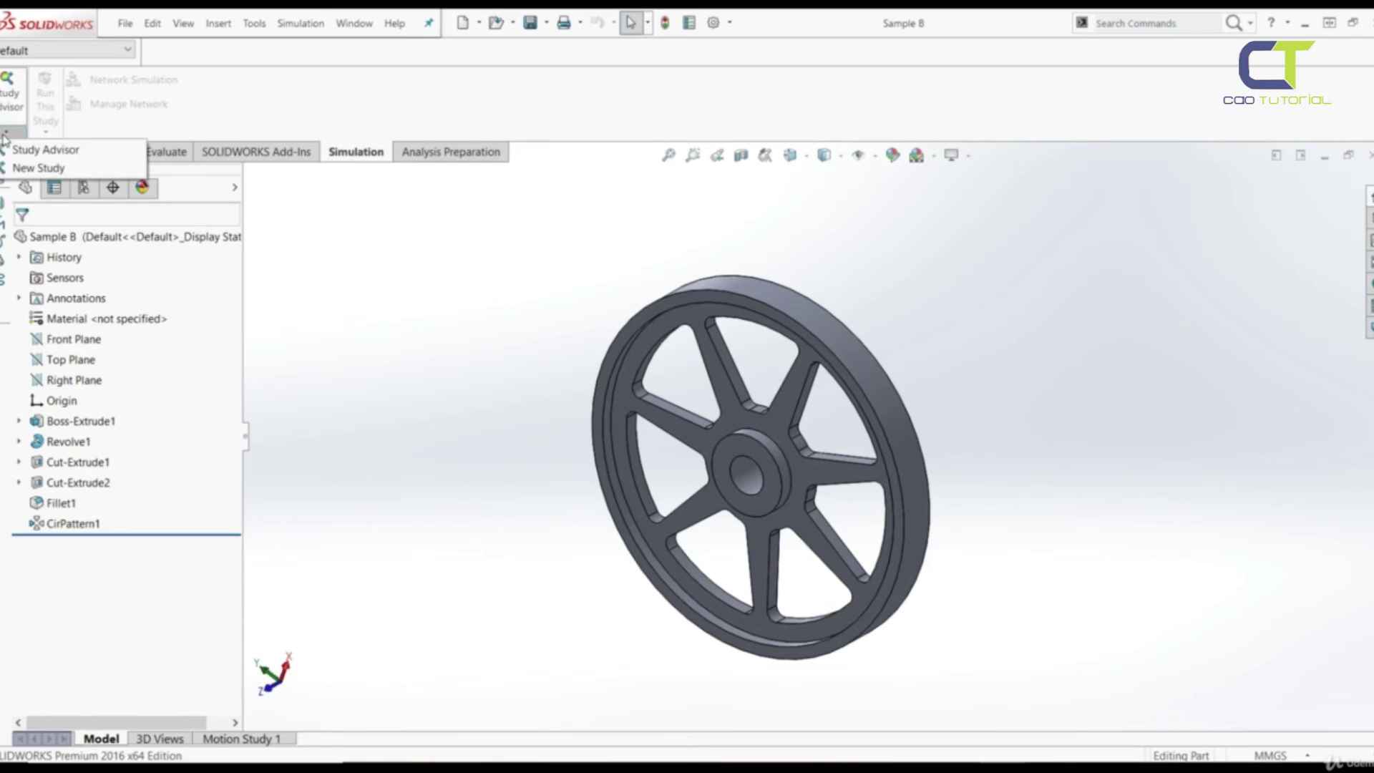
{"action": "left_click", "coordinate": [21, 169]}
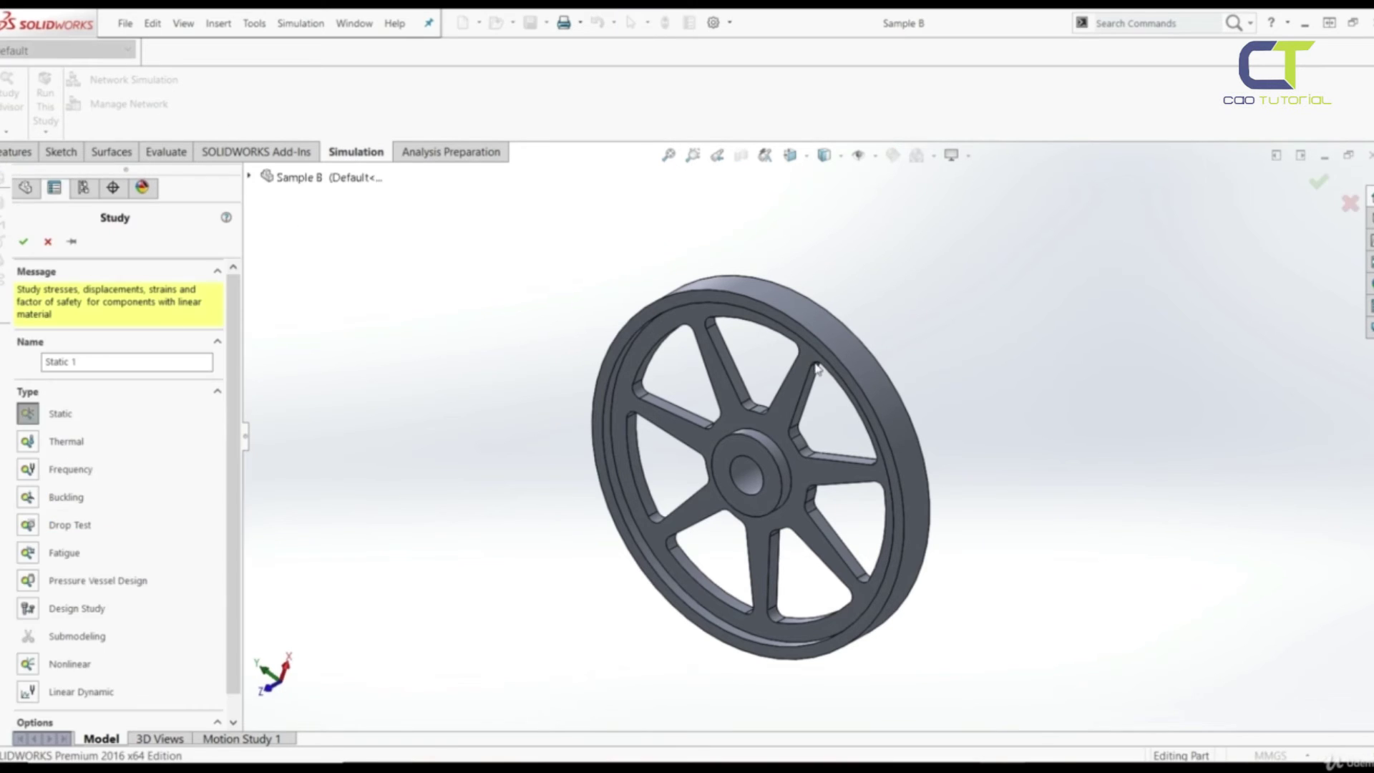
{"action": "left_click", "coordinate": [93, 361]}
{"action": "left_click_drag", "start_coordinate": [73, 363], "coordinate": [44, 362]}
{"action": "type", "text": "Circular symmetry 2"}
{"action": "left_click", "coordinate": [23, 241]}
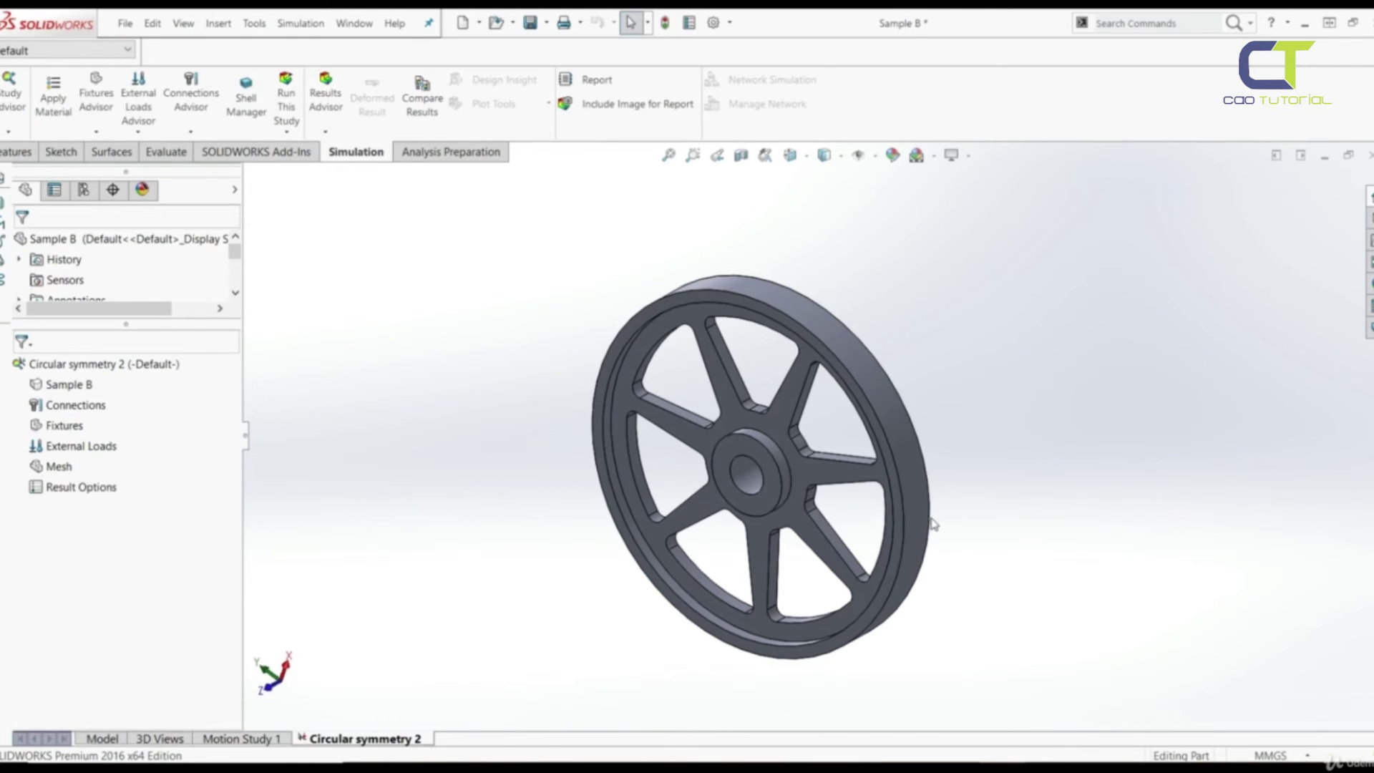
Assign Gray Cast Iron from the Iron materials to the Sample B wheel
{"action": "right_click", "coordinate": [90, 387]}
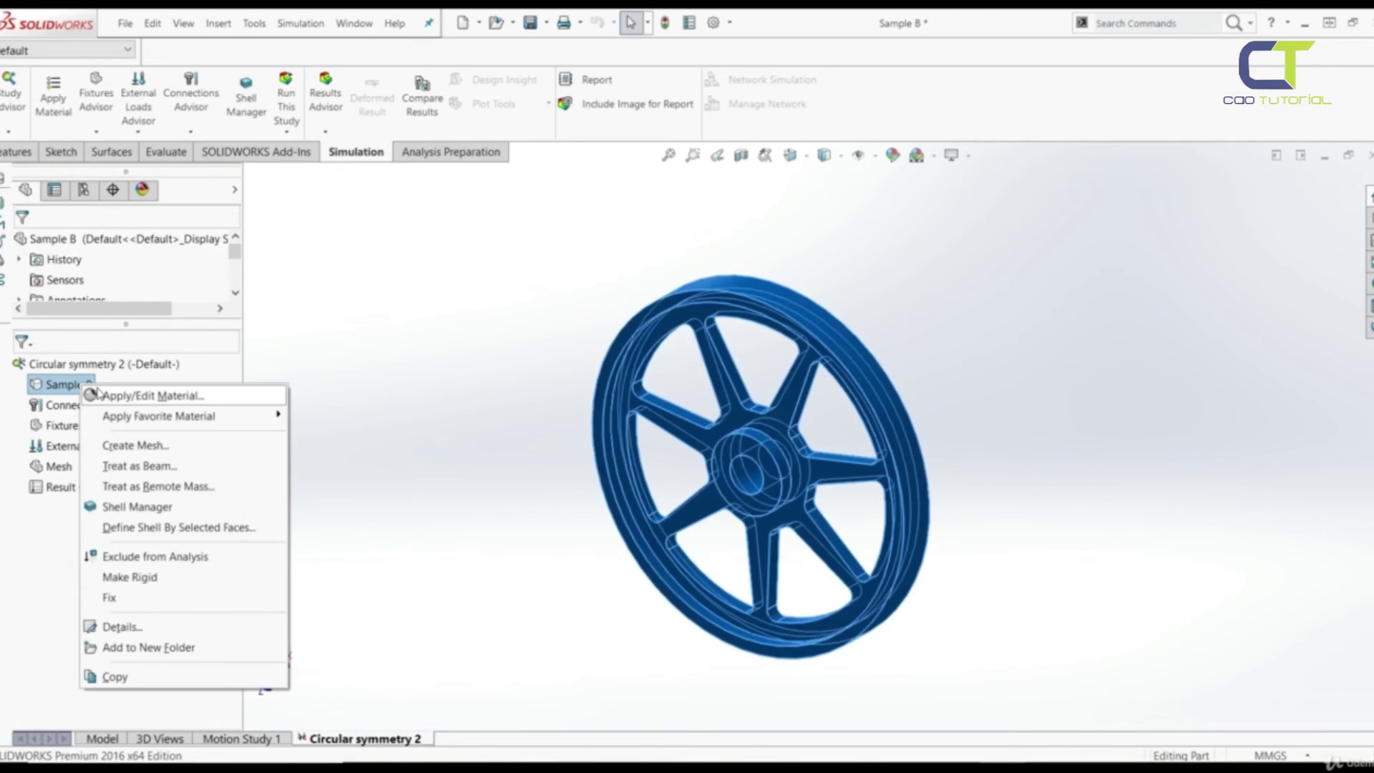
{"action": "left_click", "coordinate": [98, 394]}
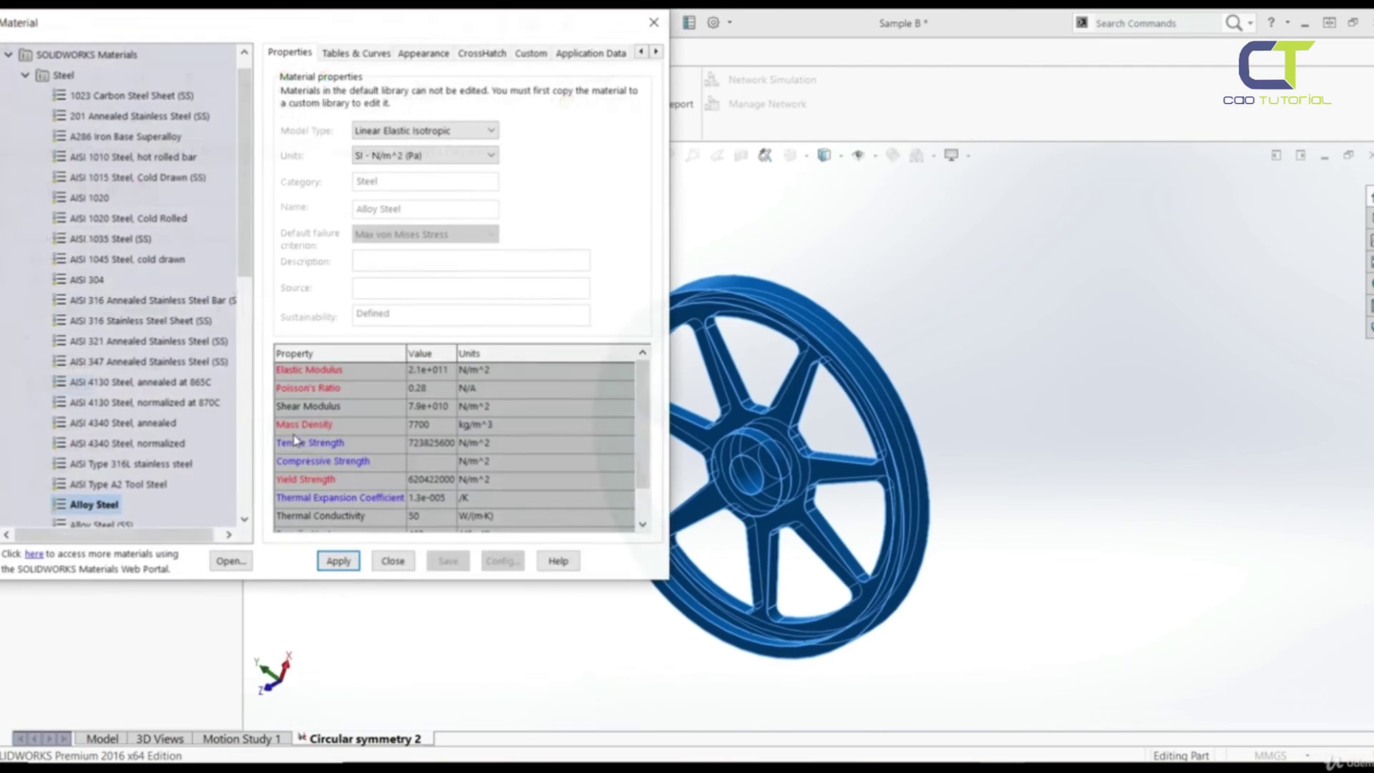
{"action": "scroll", "coordinate": [115, 401], "scroll_direction": "down", "scroll_amount": 4}
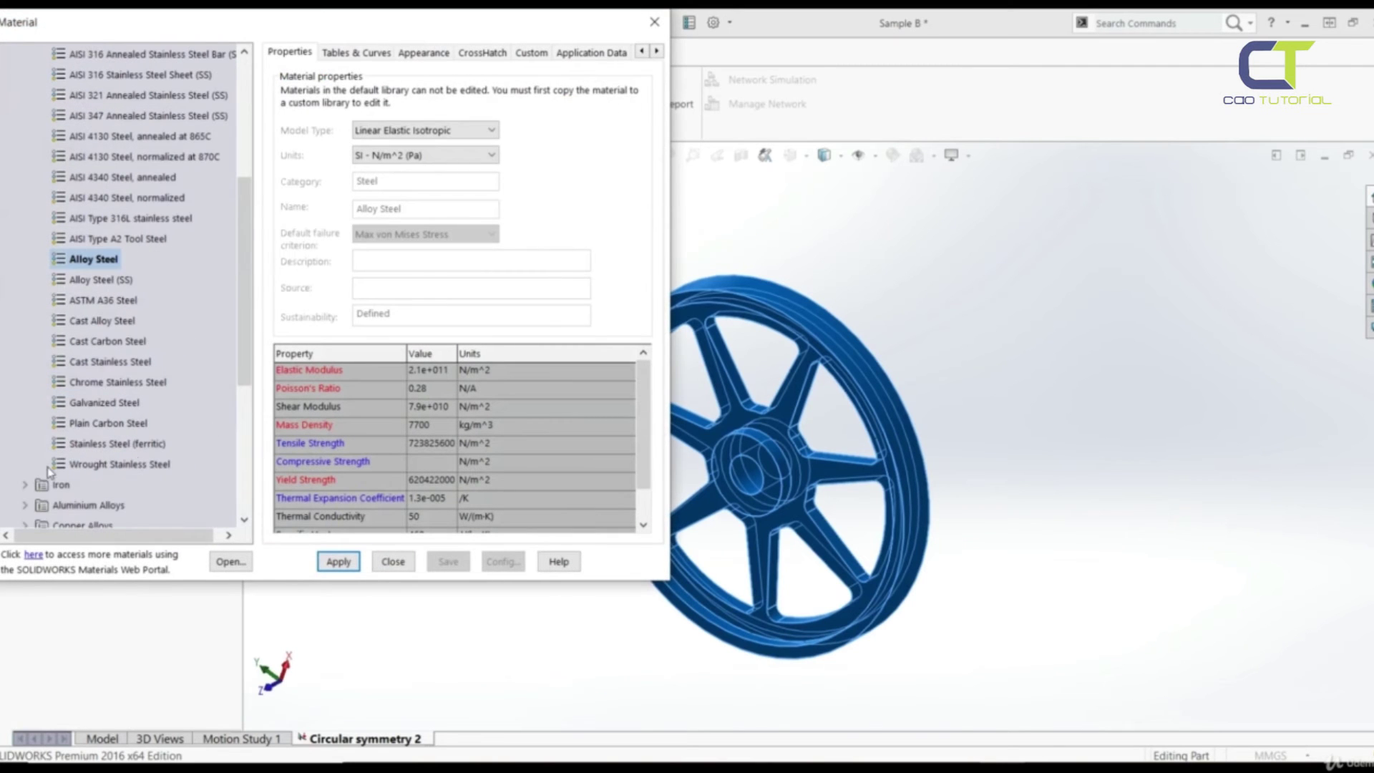
{"action": "left_click", "coordinate": [26, 485]}
{"action": "scroll", "coordinate": [101, 447], "scroll_direction": "down", "scroll_amount": 1}
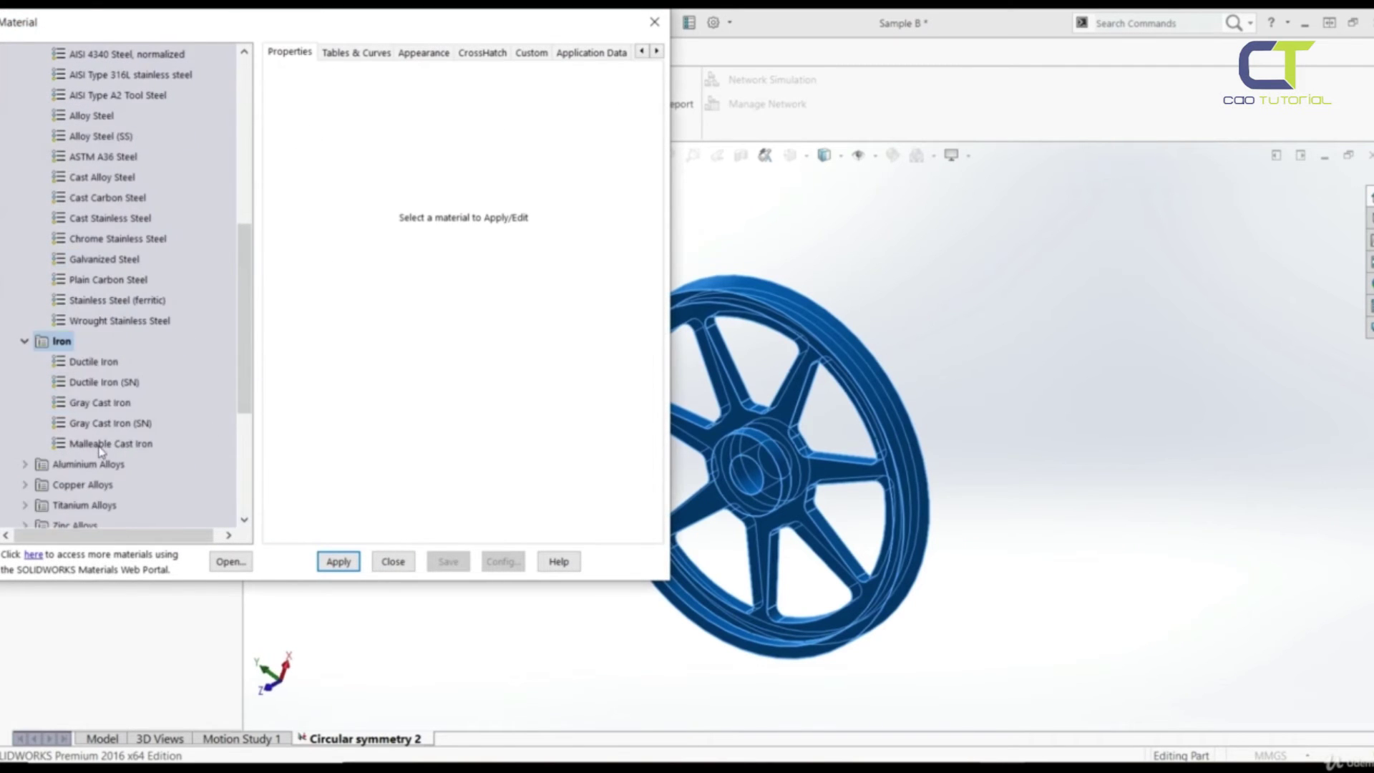
{"action": "left_click", "coordinate": [93, 408]}
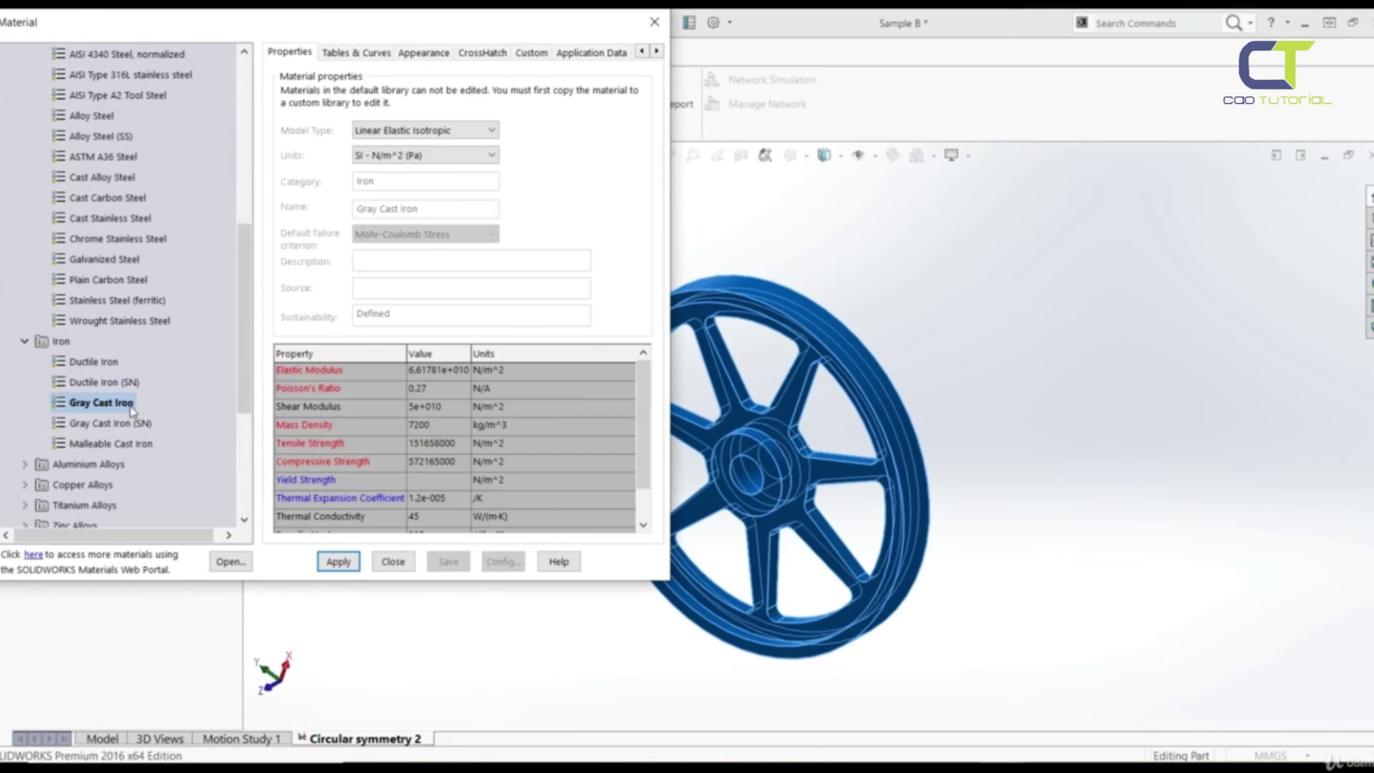
{"action": "left_click", "coordinate": [339, 562]}
{"action": "left_click", "coordinate": [393, 562]}
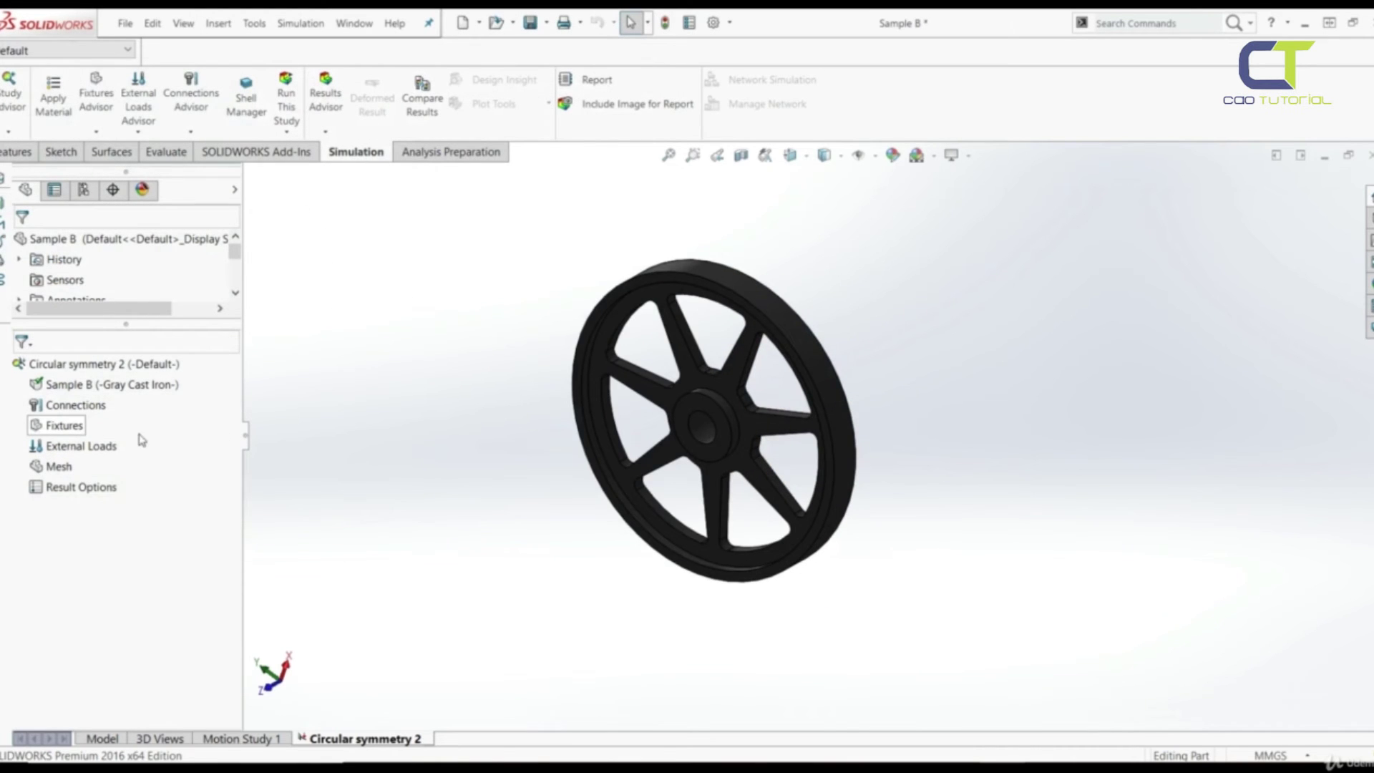
Apply a Fixed Geometry fixture to the cylindrical bore face of the wheel's hub
{"action": "right_click", "coordinate": [62, 428]}
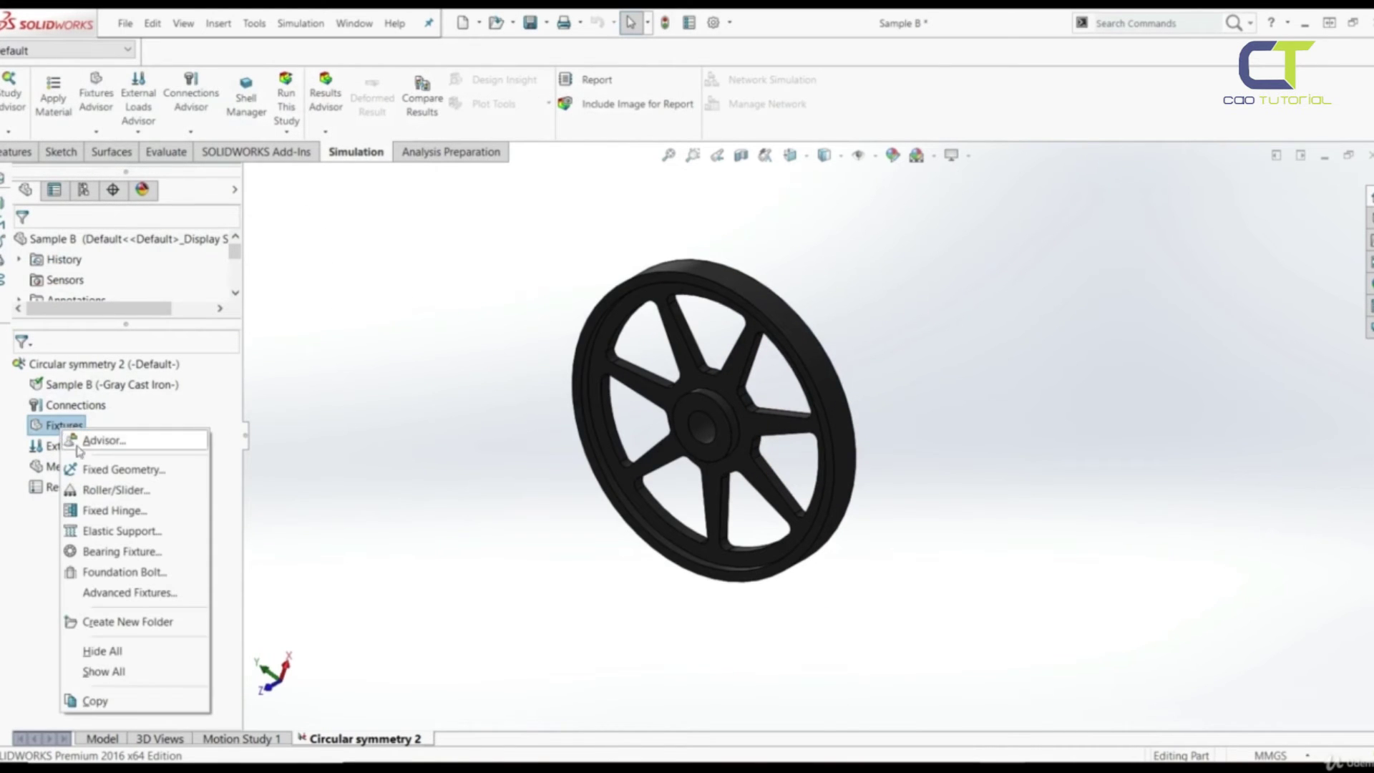
{"action": "left_click", "coordinate": [104, 470]}
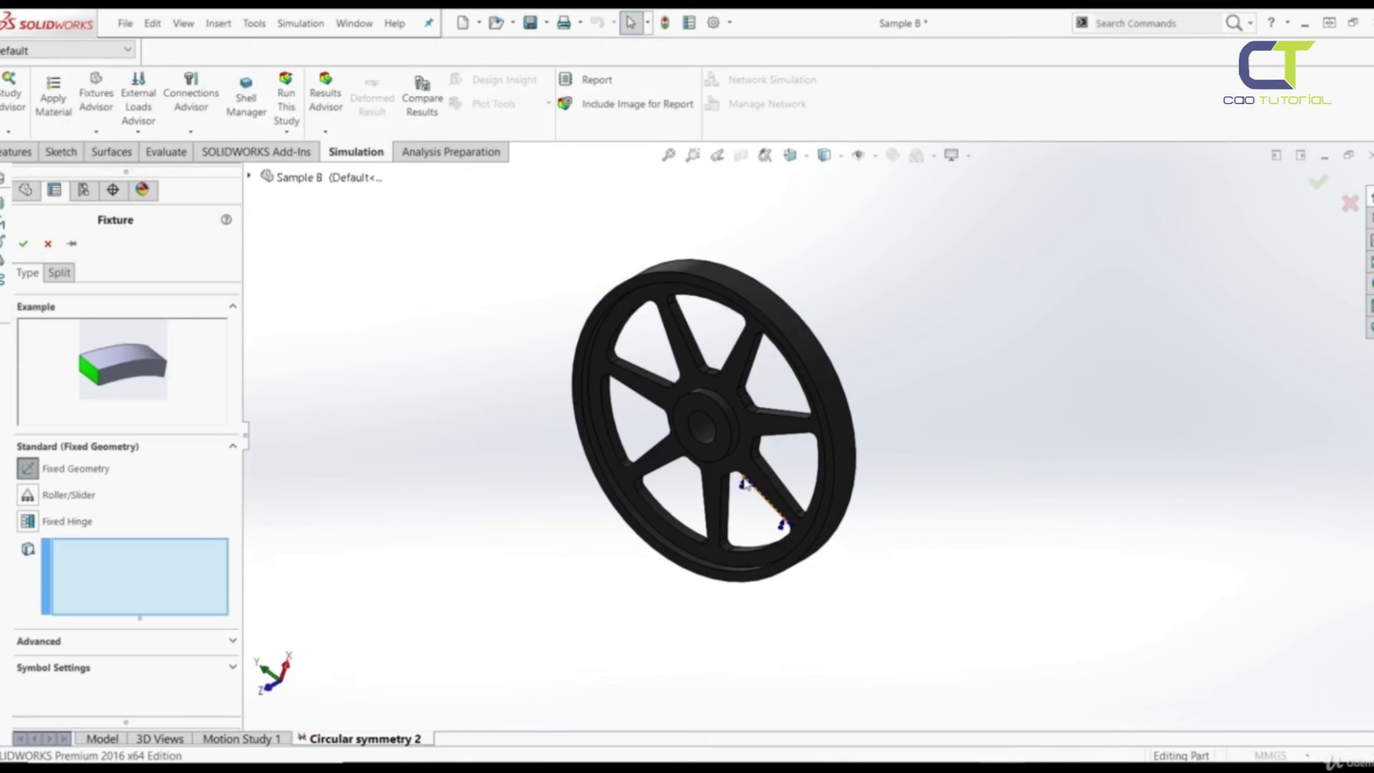
{"action": "scroll", "coordinate": [710, 429], "scroll_direction": "up", "scroll_amount": 3}
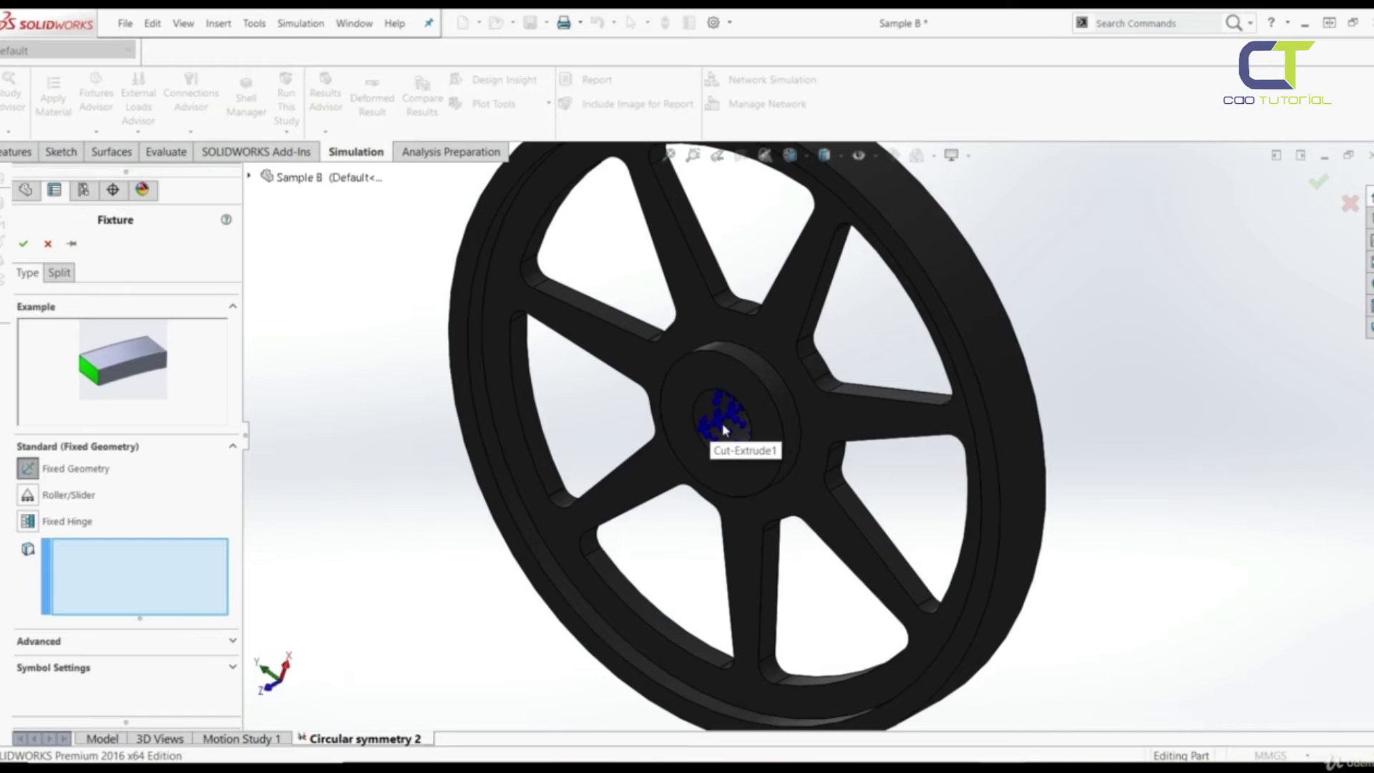
{"action": "left_click", "coordinate": [717, 438]}
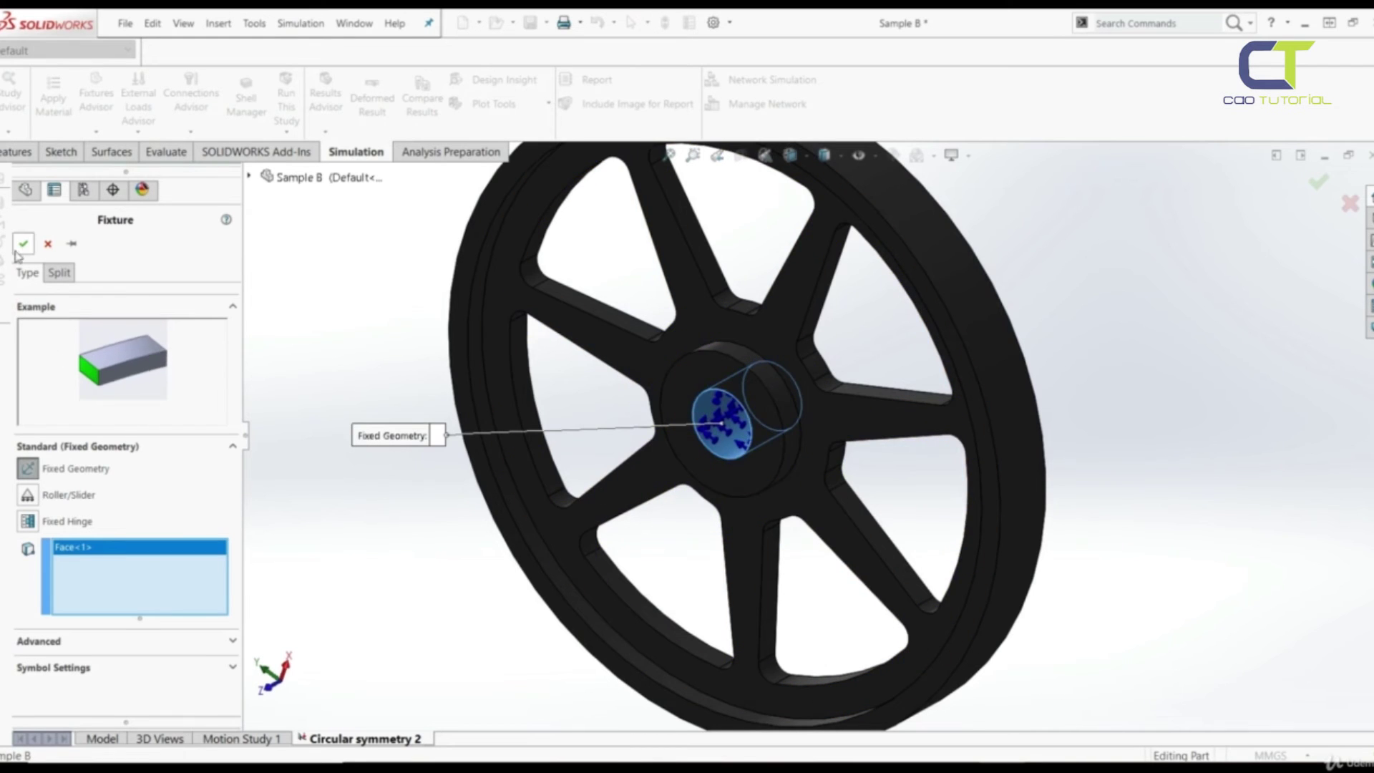
{"action": "left_click", "coordinate": [23, 244]}
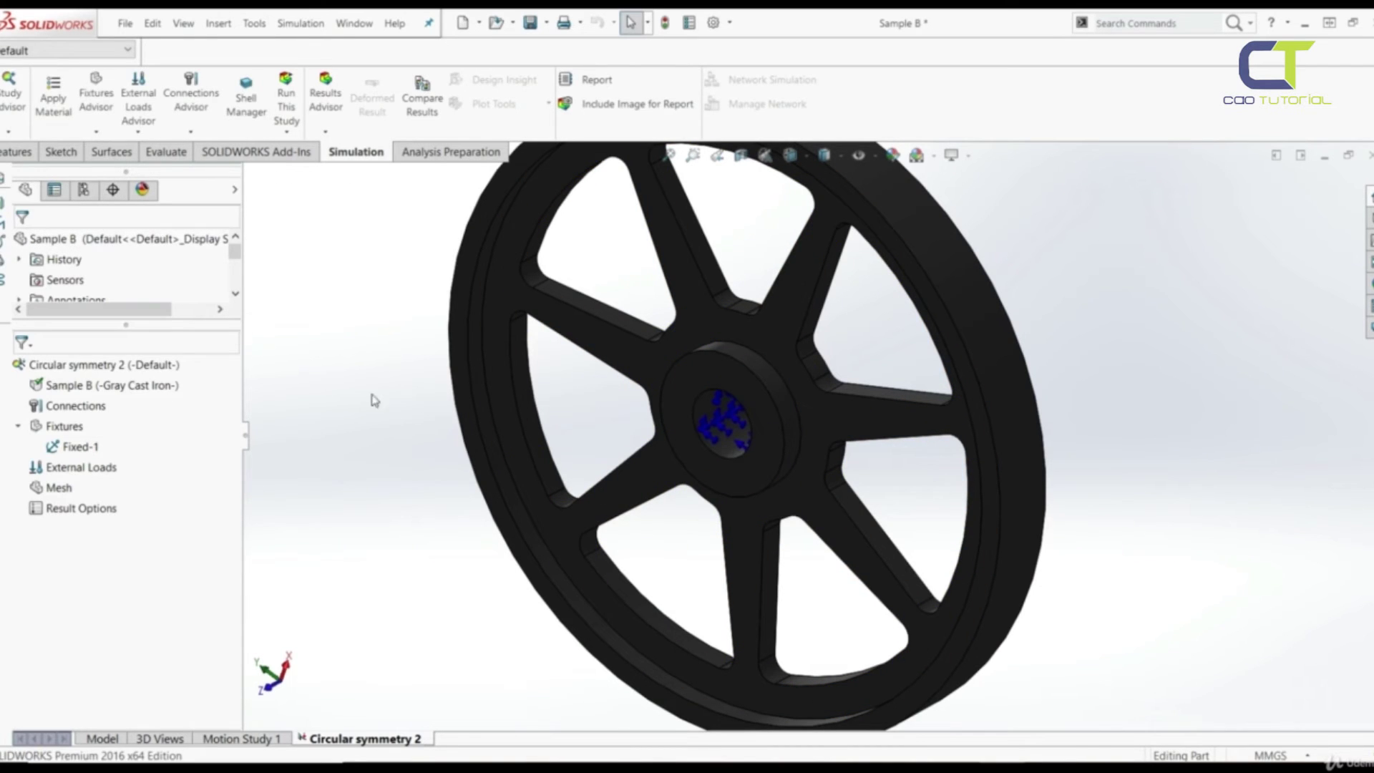
Apply a pressure of 5000000 N/m^2 normal to the outer cylindrical face of the wheel's rim
{"action": "scroll", "coordinate": [630, 439], "scroll_direction": "up", "scroll_amount": 5}
{"action": "middle_click_drag", "start_coordinate": [630, 438], "coordinate": [737, 450]}
{"action": "scroll", "coordinate": [771, 465], "scroll_direction": "down", "scroll_amount": 3}
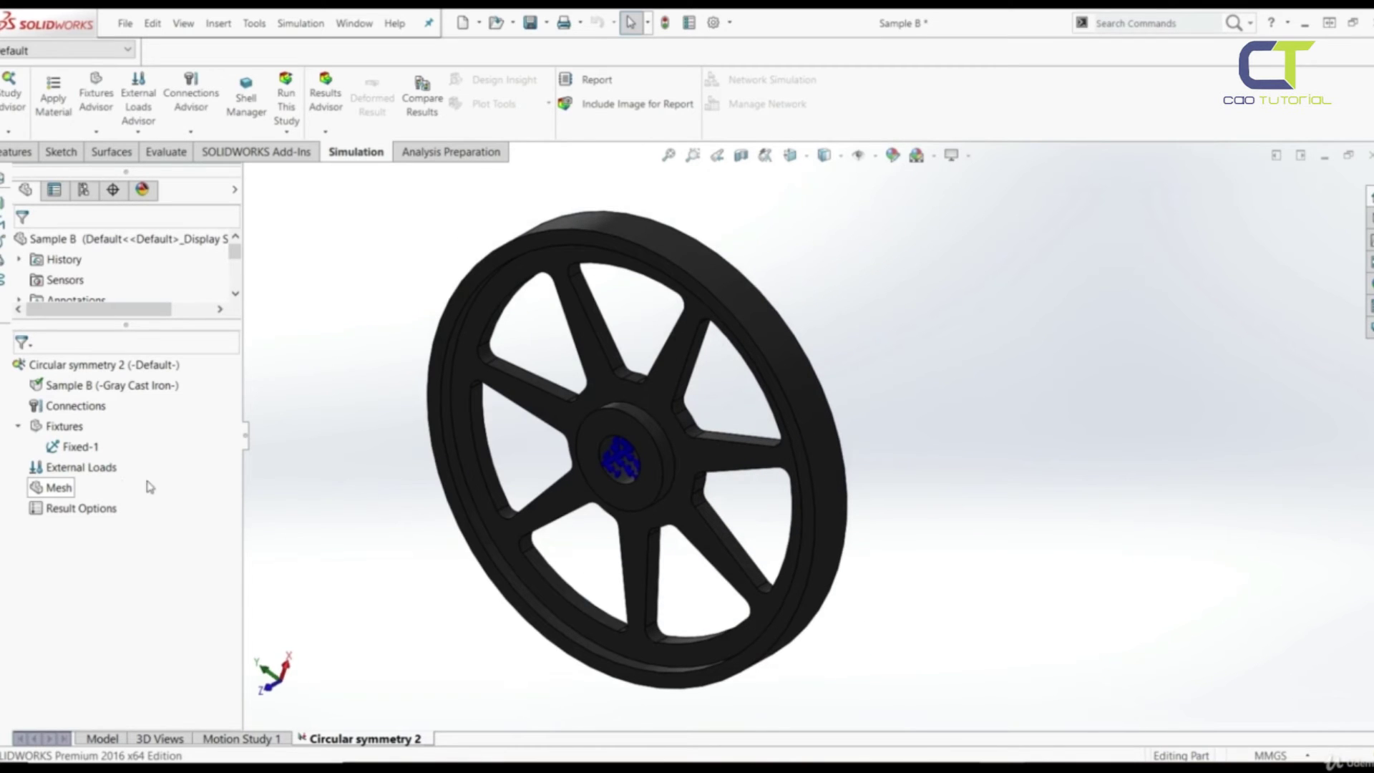
{"action": "right_click", "coordinate": [69, 472]}
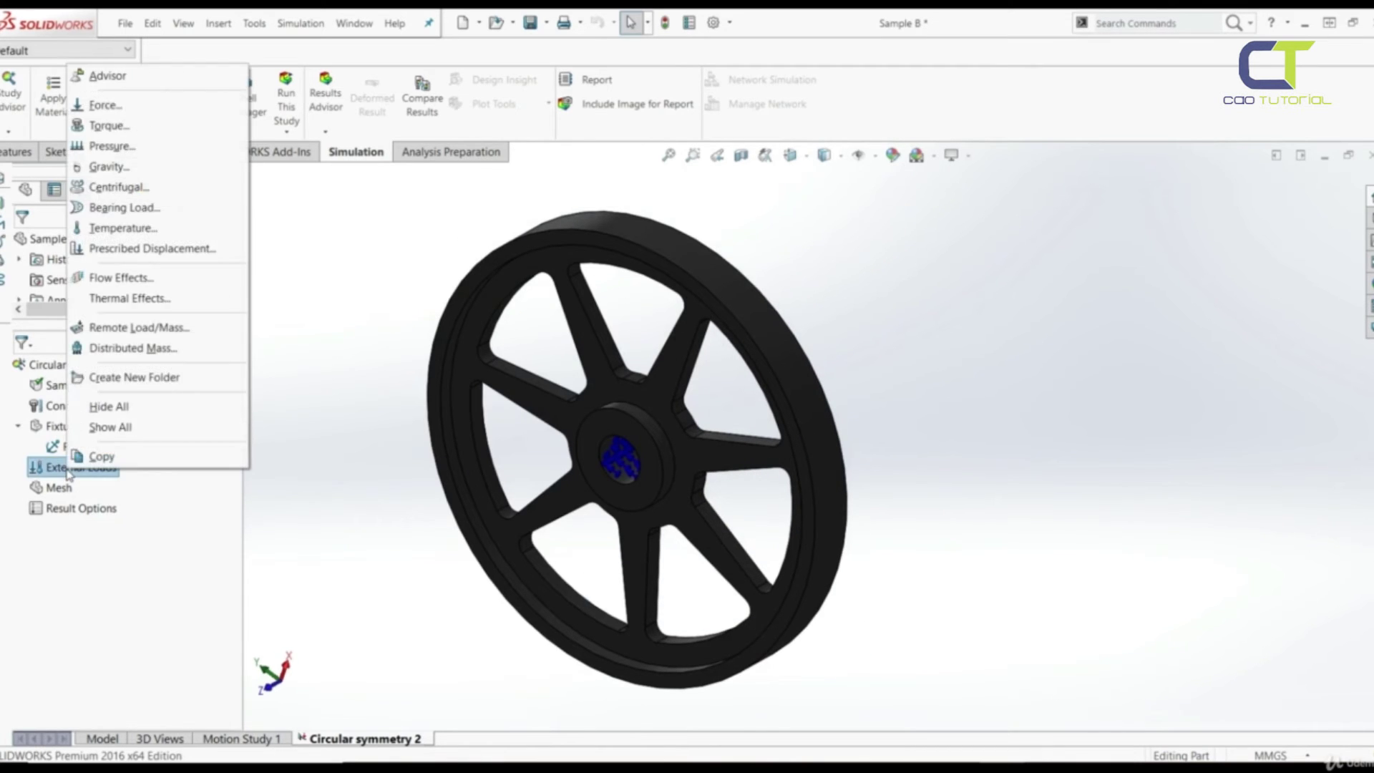
{"action": "left_click", "coordinate": [113, 146]}
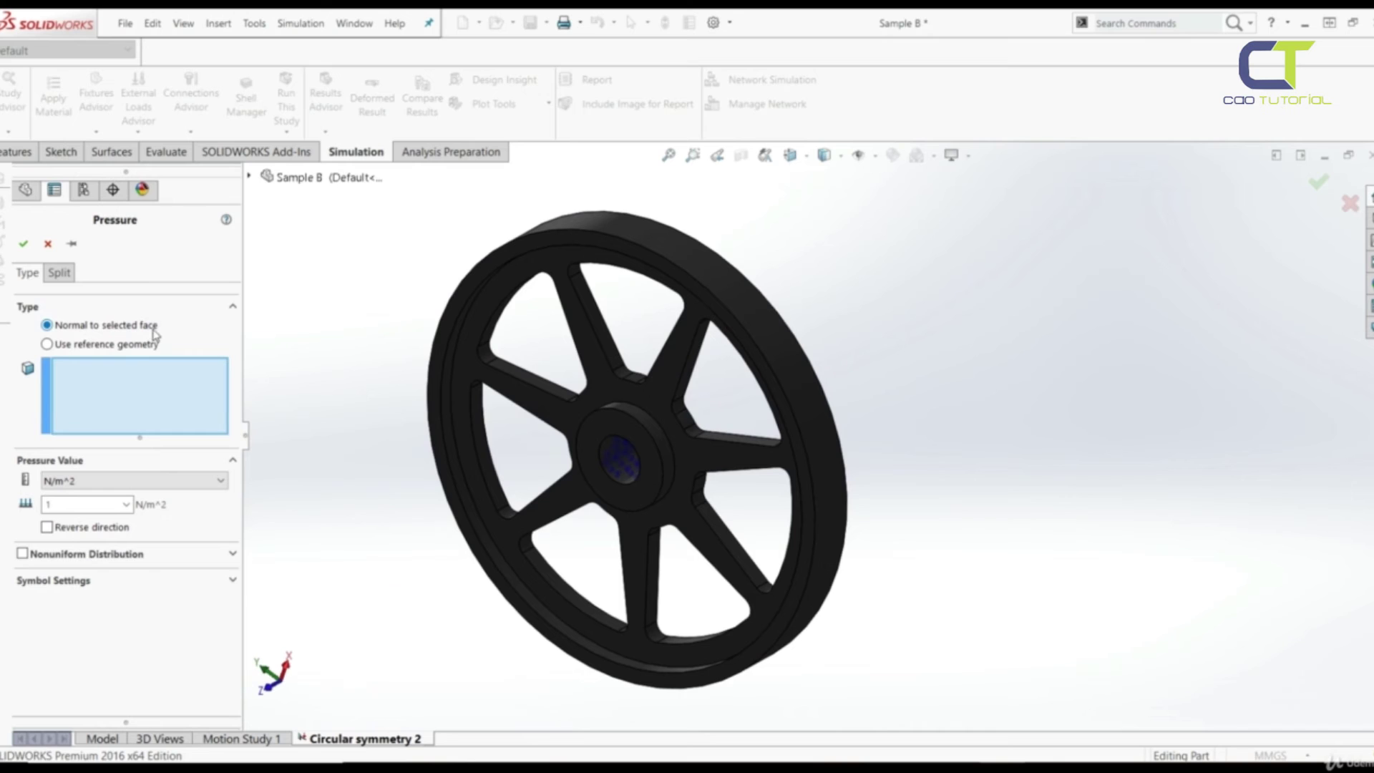
{"action": "left_click", "coordinate": [673, 239]}
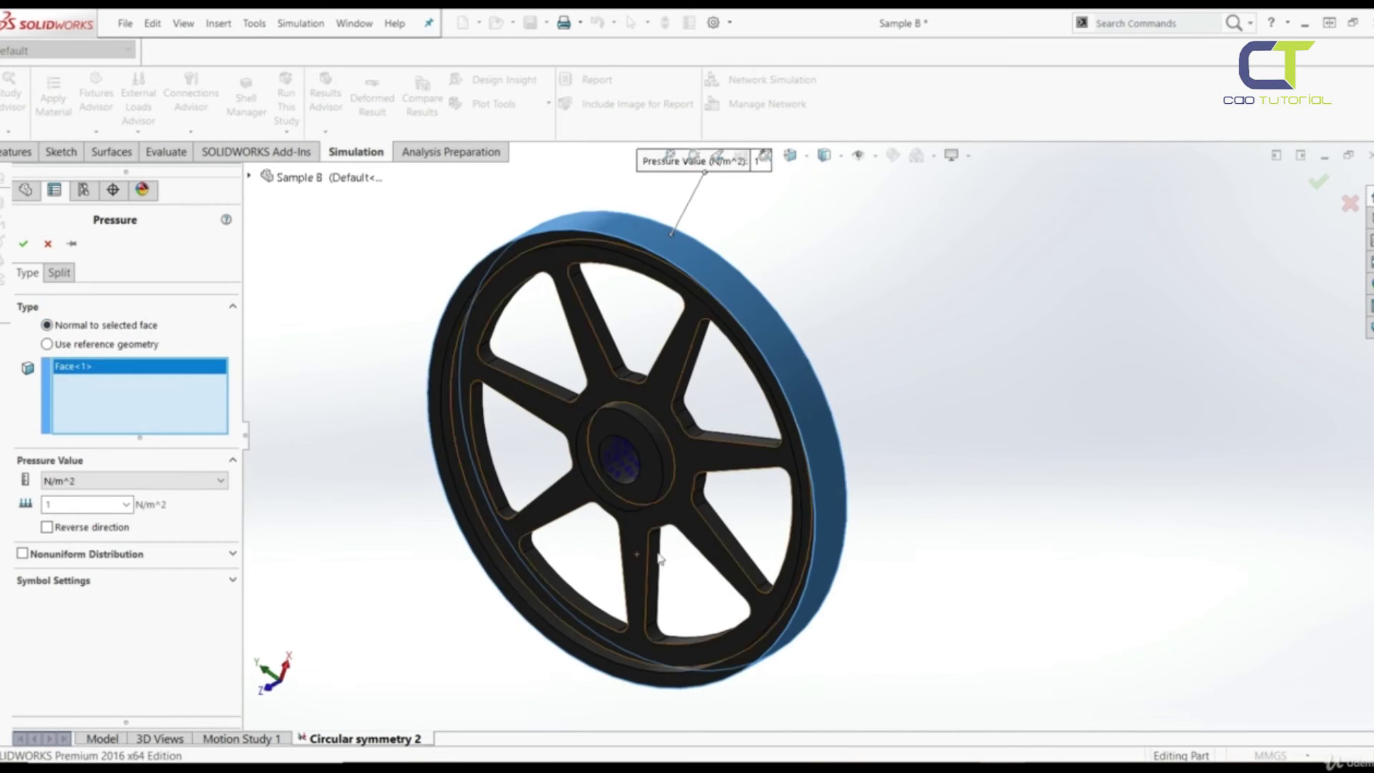
{"action": "double_click", "coordinate": [81, 505]}
{"action": "type", "text": "5000000"}
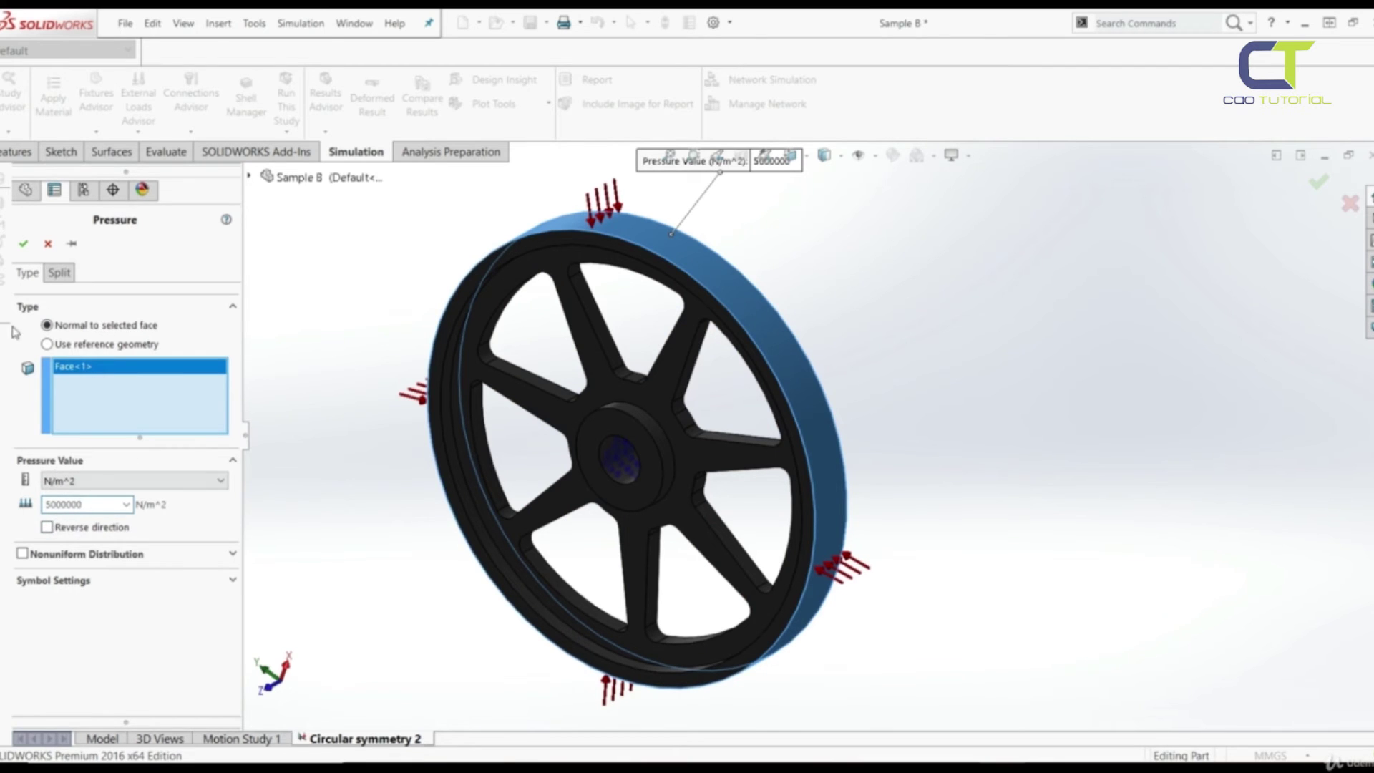
{"action": "left_click", "coordinate": [23, 244]}
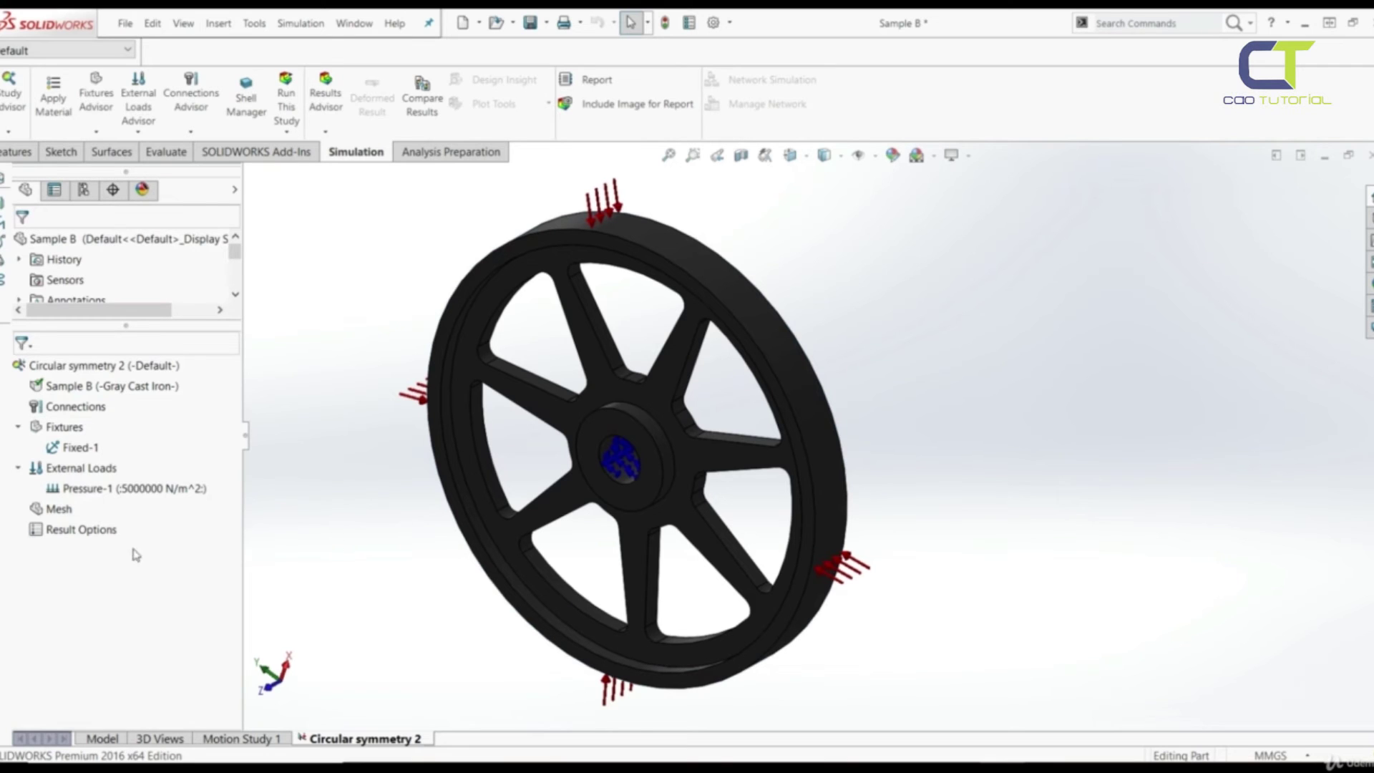
Create a curvature-based mesh with a maximum element size of 6 mm and a minimum of 2 mm
{"action": "right_click", "coordinate": [58, 510]}
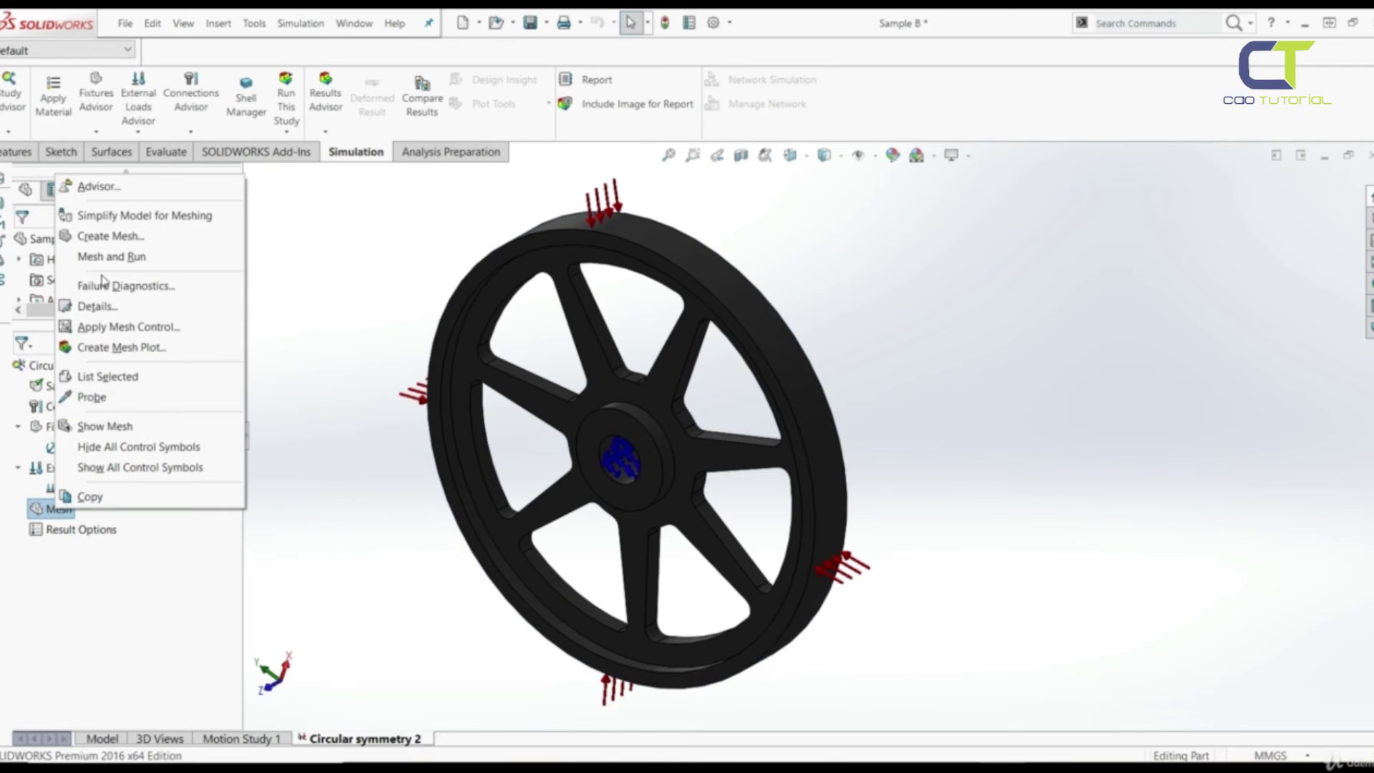
{"action": "left_click", "coordinate": [106, 237]}
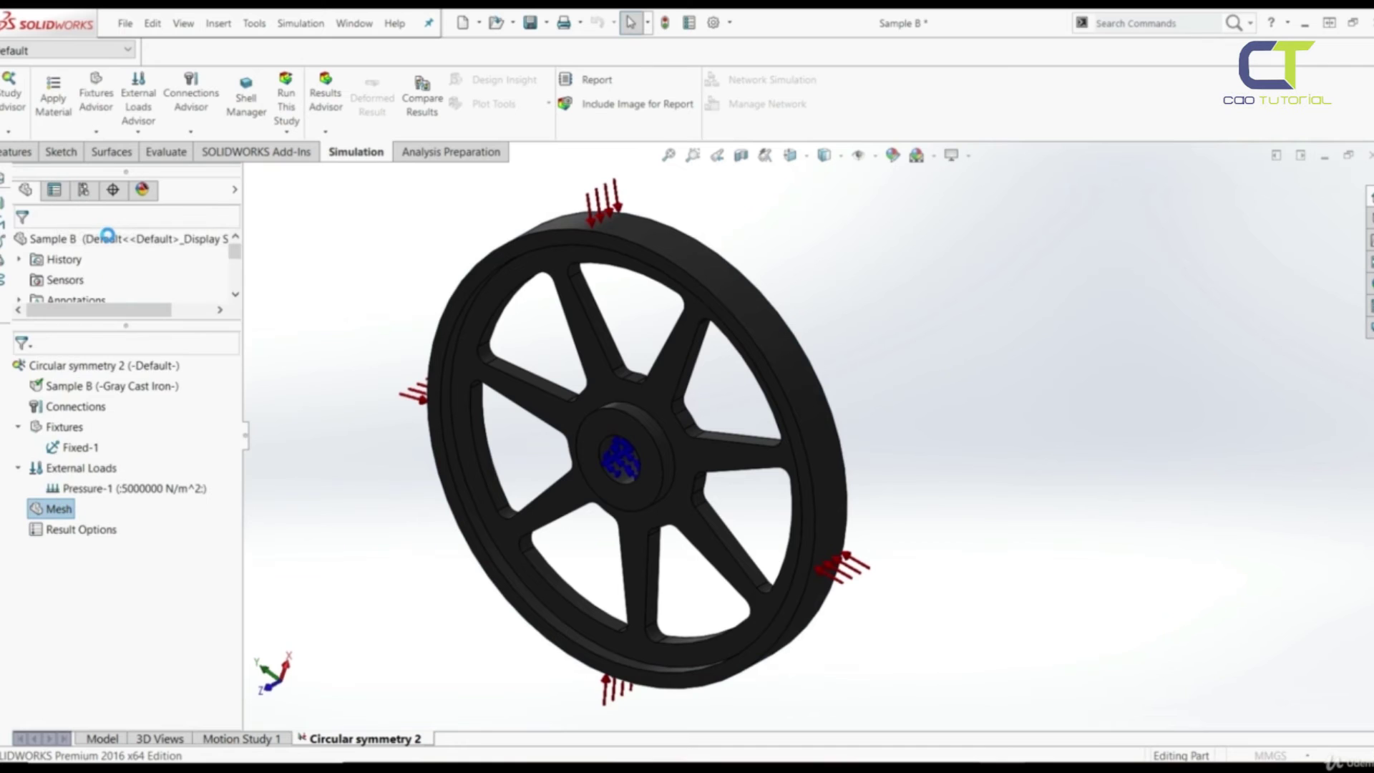
{"action": "left_click", "coordinate": [22, 375]}
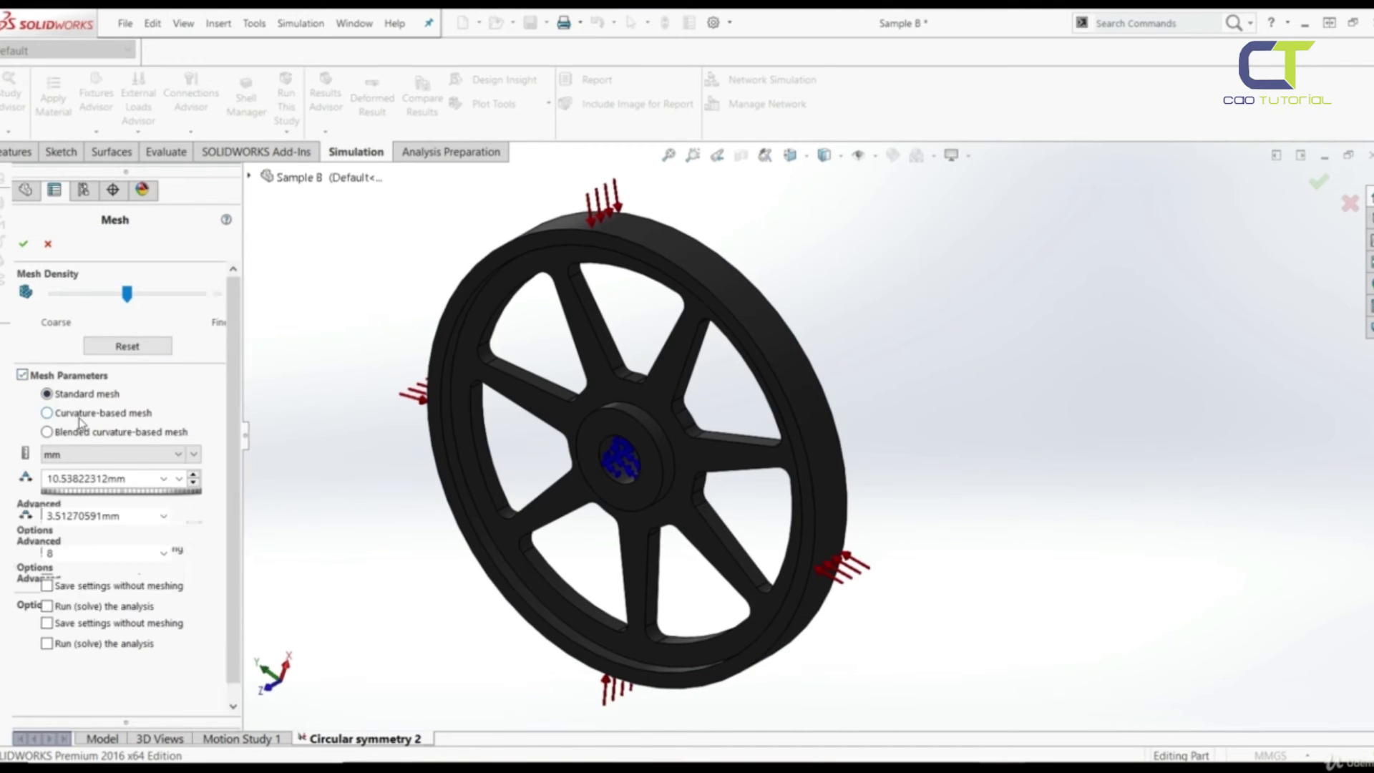
{"action": "left_click", "coordinate": [80, 417]}
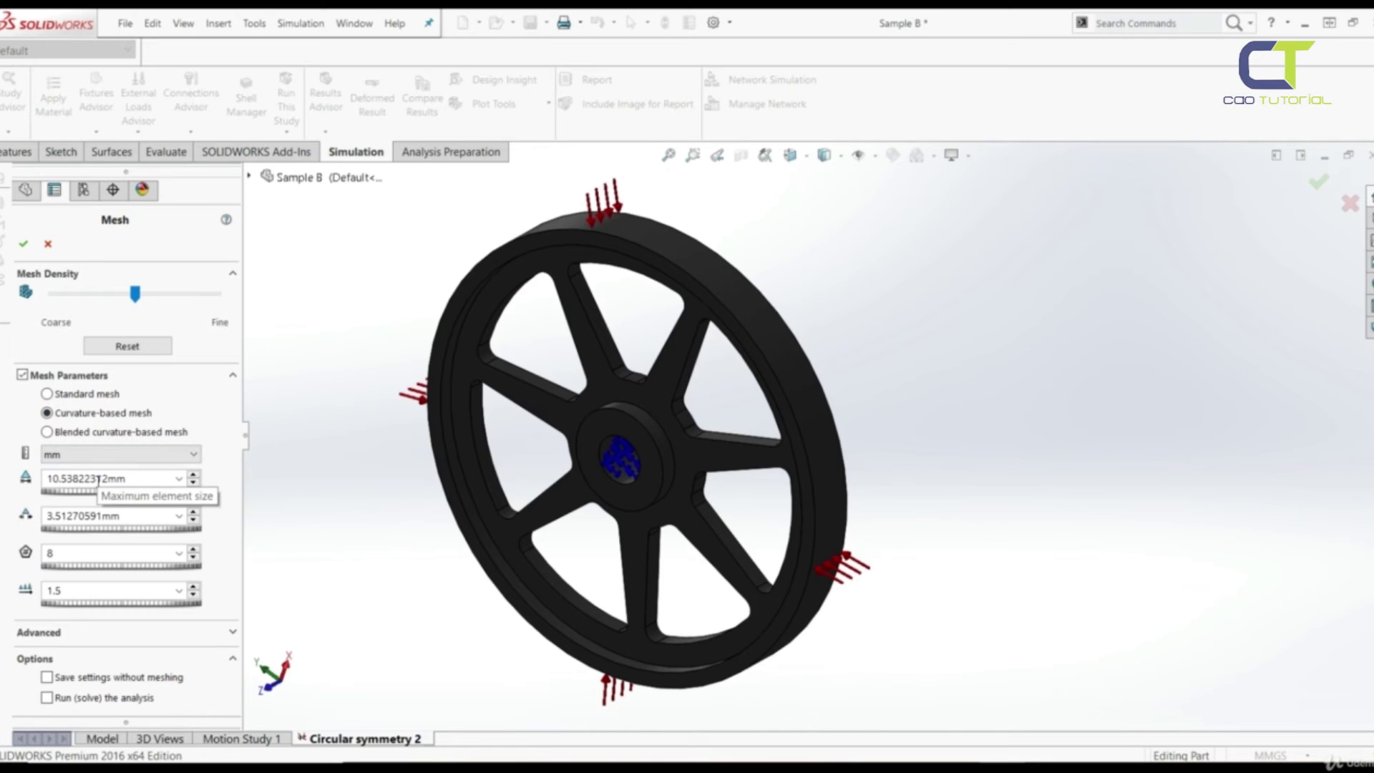
{"action": "double_click", "coordinate": [98, 478]}
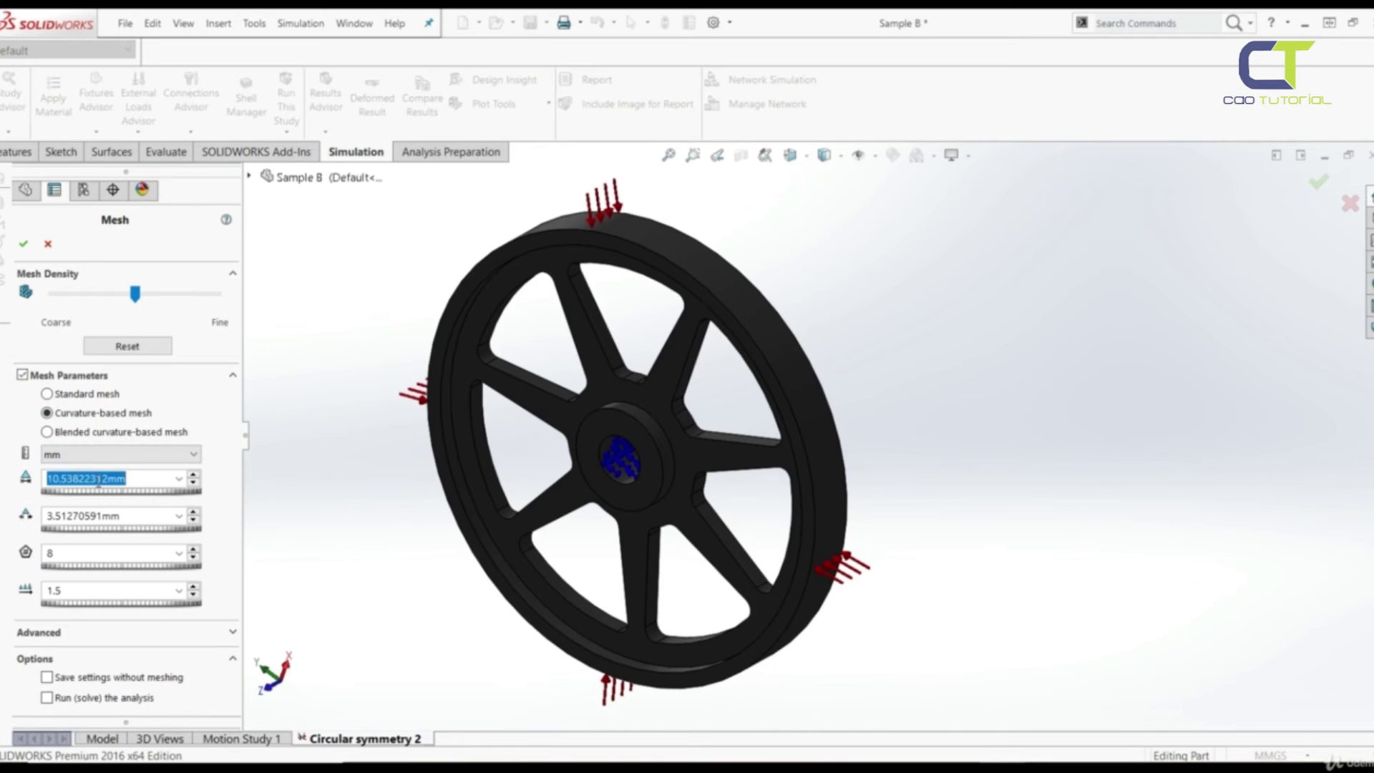
{"action": "type", "text": "6.00mm"}
{"action": "left_click", "coordinate": [106, 515]}
{"action": "double_click", "coordinate": [106, 515]}
{"action": "type", "text": "2"}
{"action": "key", "text": "Return"}
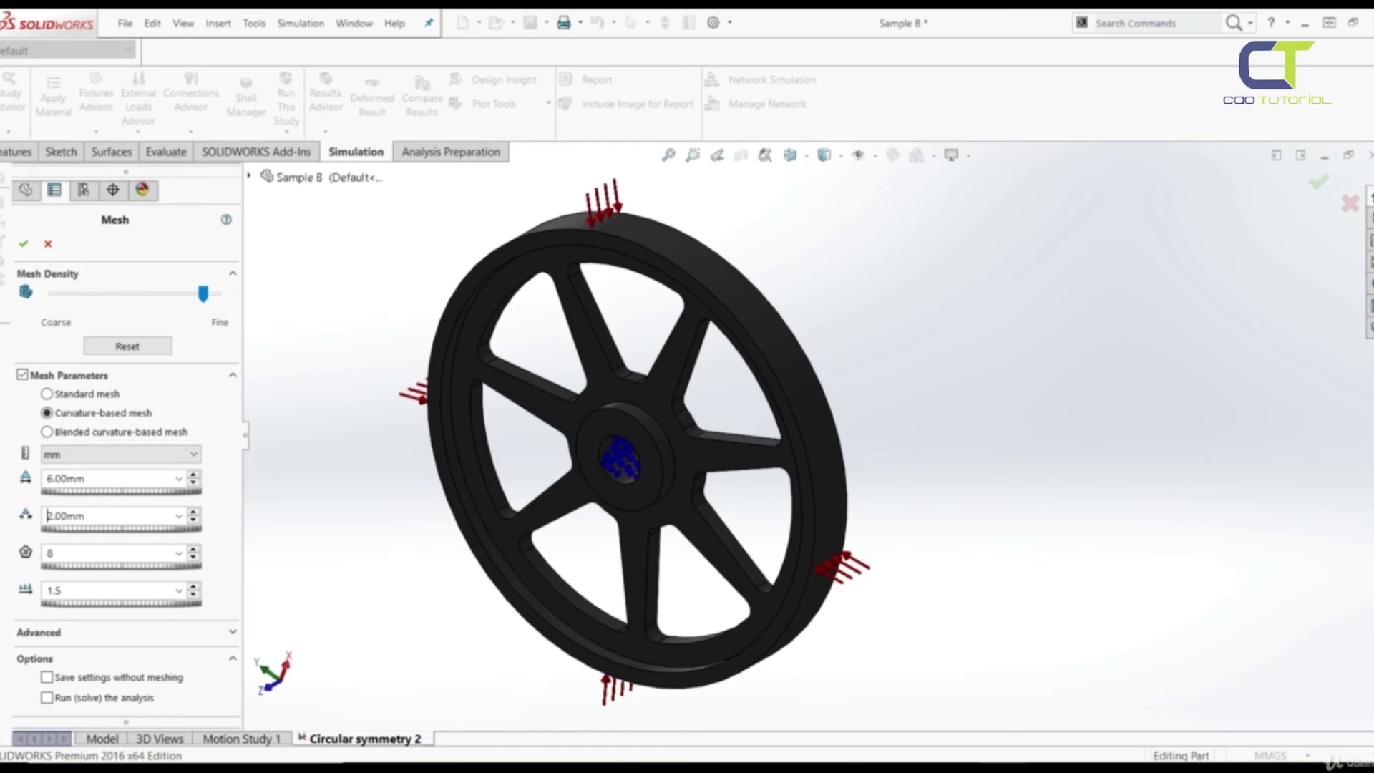
{"action": "left_click", "coordinate": [24, 243]}
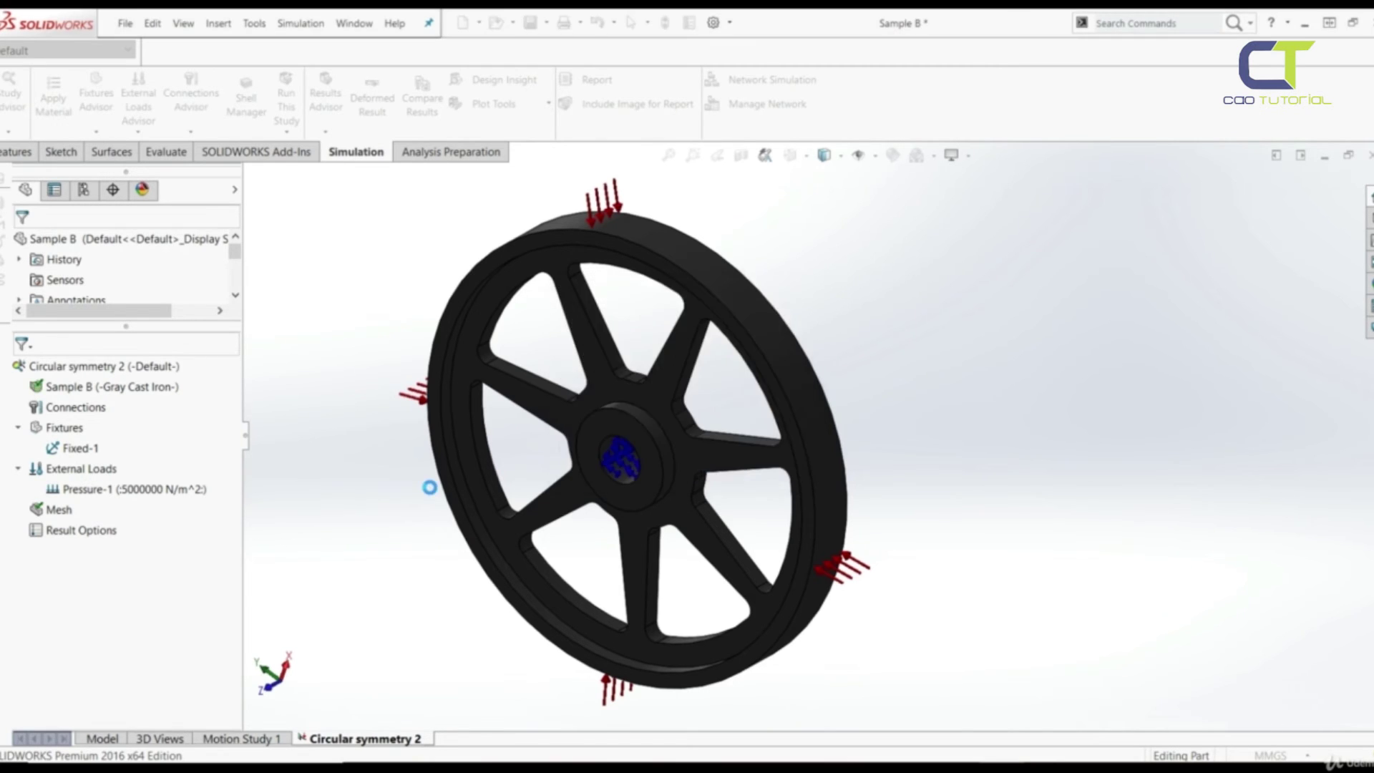
Review the mesh details and run the Circular symmetry 2 study
{"action": "right_click", "coordinate": [56, 514]}
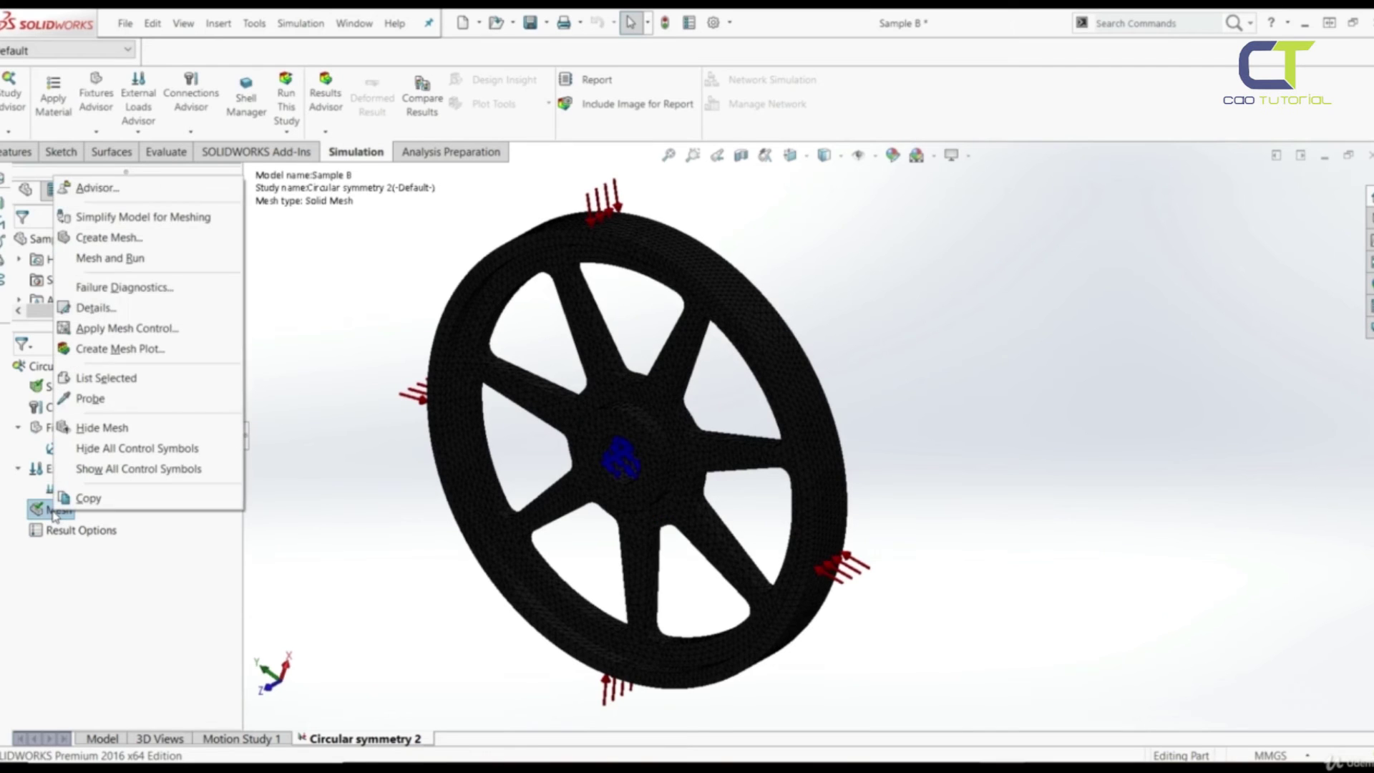
{"action": "left_click", "coordinate": [110, 315]}
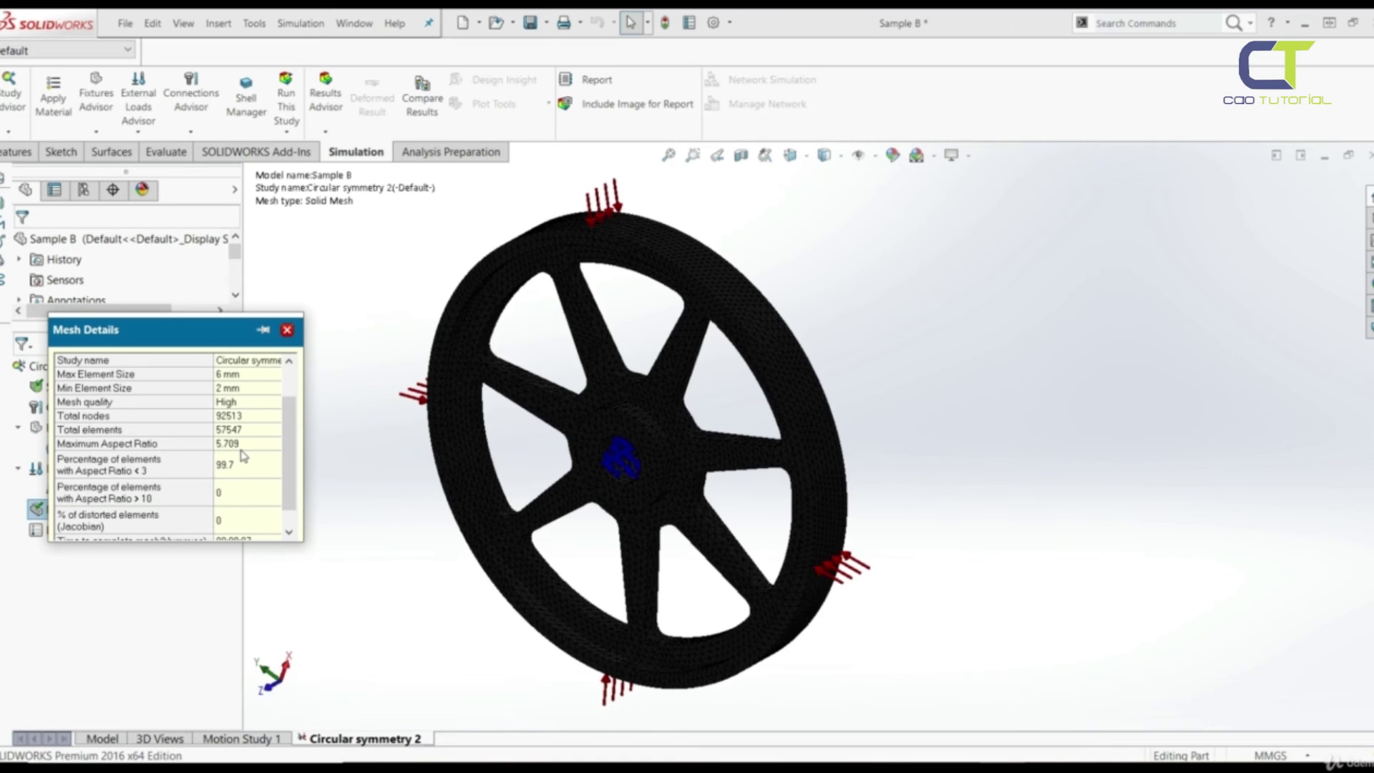
{"action": "scroll", "coordinate": [243, 455], "scroll_direction": "down", "scroll_amount": 1}
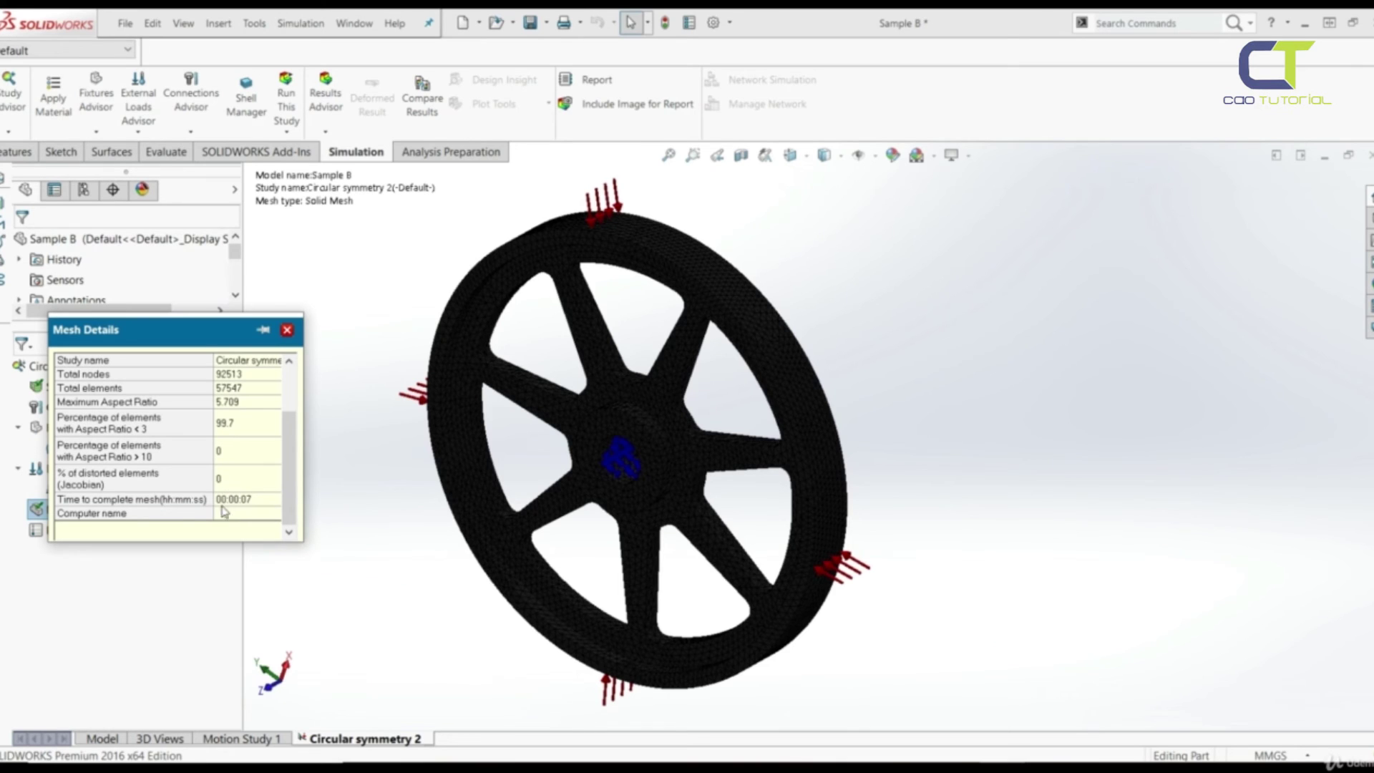
{"action": "left_click", "coordinate": [287, 330]}
{"action": "left_click", "coordinate": [285, 100]}
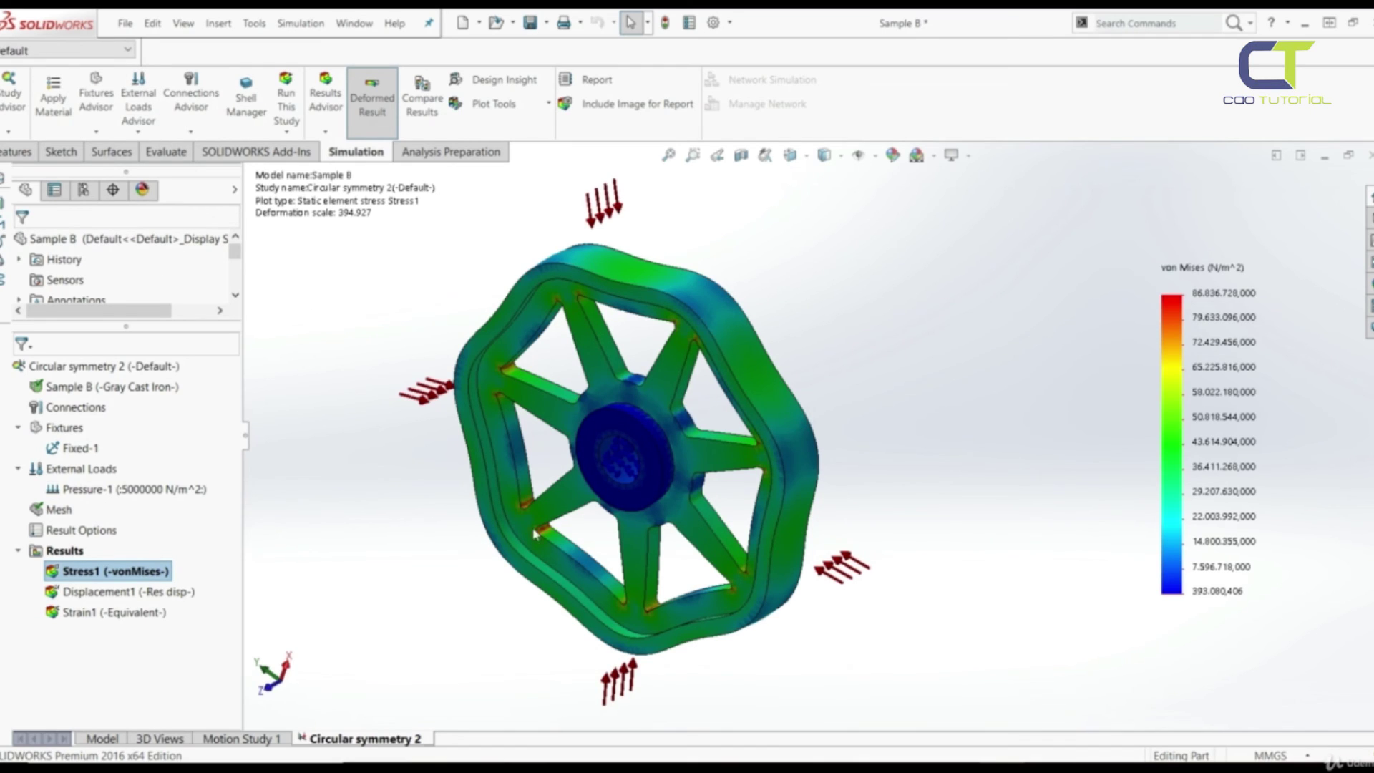
Show the maximum annotation on the von Mises stress plot and examine the spoke corner it marks
{"action": "right_click", "coordinate": [82, 575]}
{"action": "left_click", "coordinate": [149, 341]}
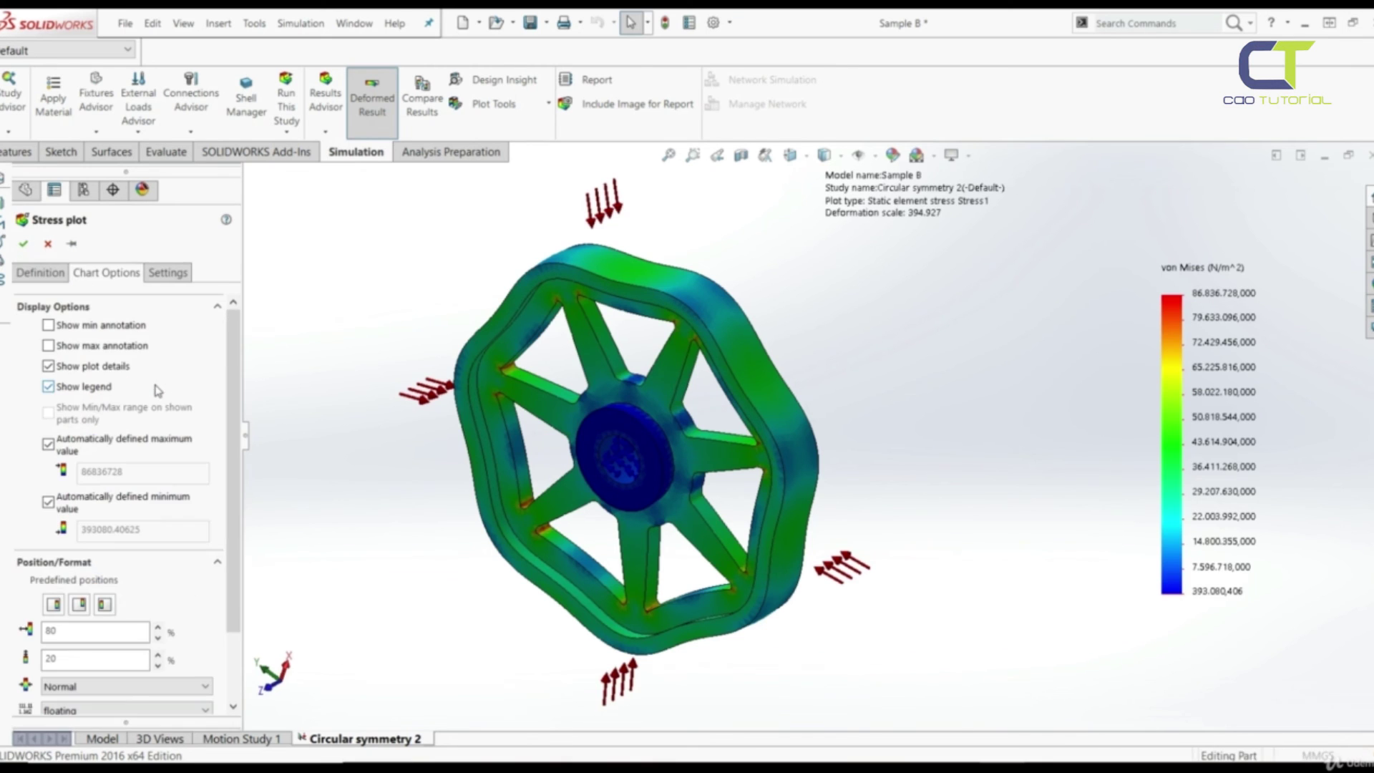
{"action": "left_click", "coordinate": [99, 348]}
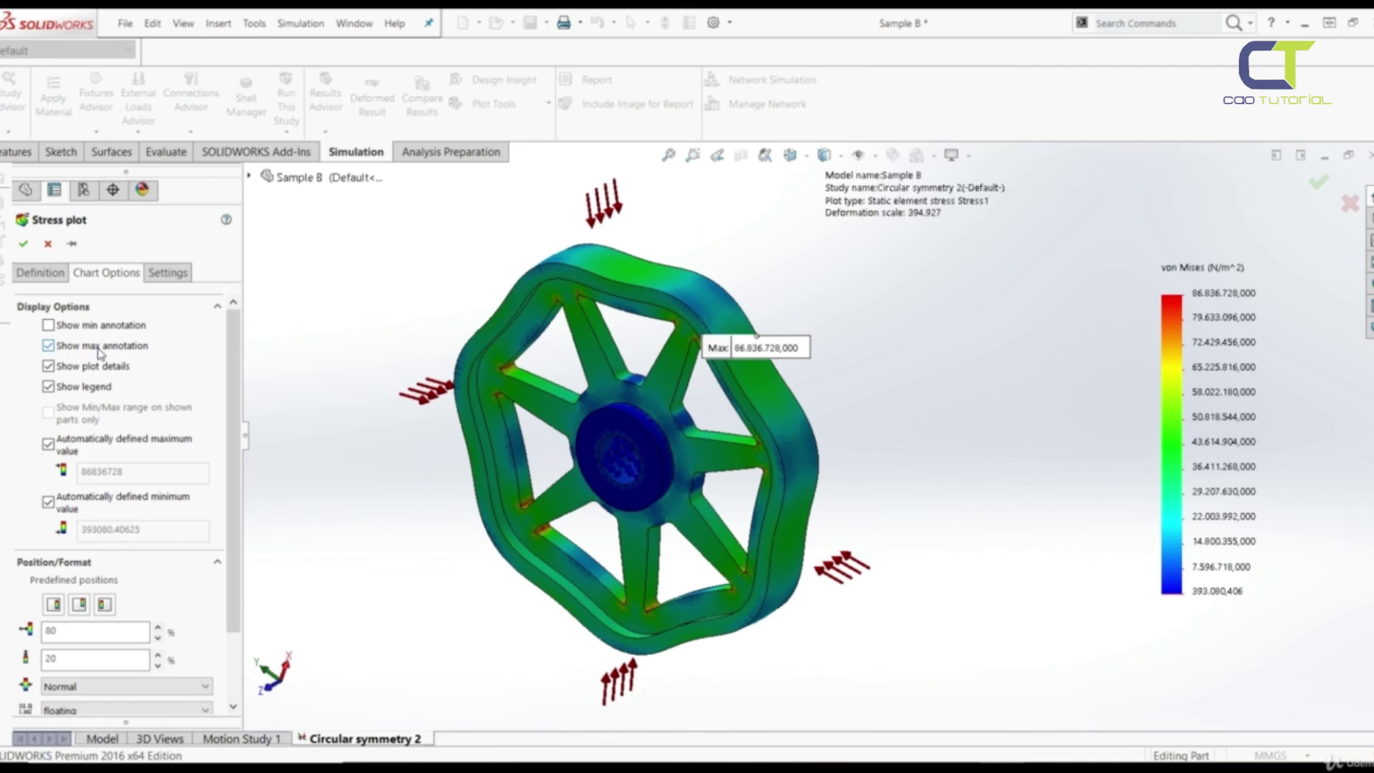
{"action": "left_click", "coordinate": [25, 244]}
{"action": "middle_click_drag", "start_coordinate": [738, 415], "coordinate": [839, 254]}
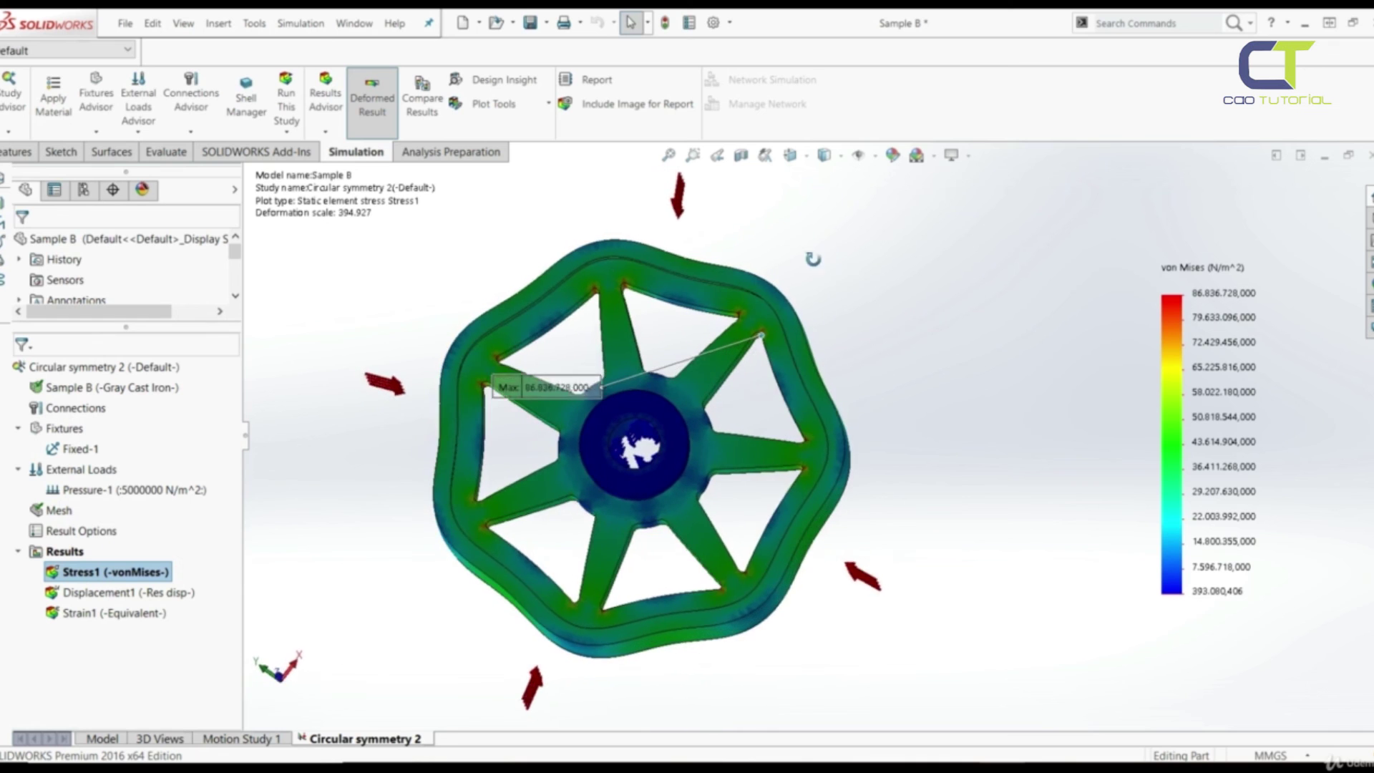
{"action": "scroll", "coordinate": [752, 336], "scroll_direction": "down", "scroll_amount": 10}
{"action": "middle_click_drag", "start_coordinate": [768, 379], "coordinate": [785, 419]}
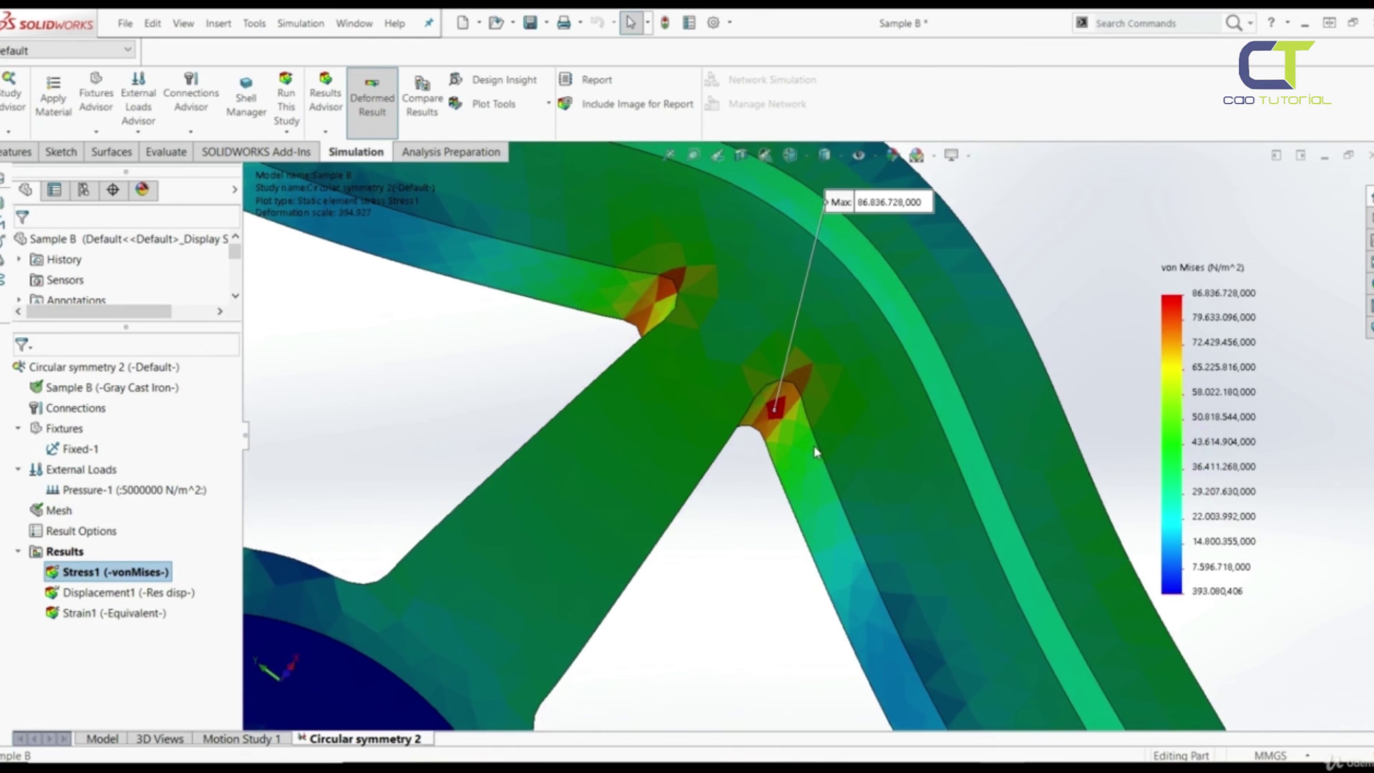
{"action": "scroll", "coordinate": [814, 451], "scroll_direction": "up", "scroll_amount": 10}
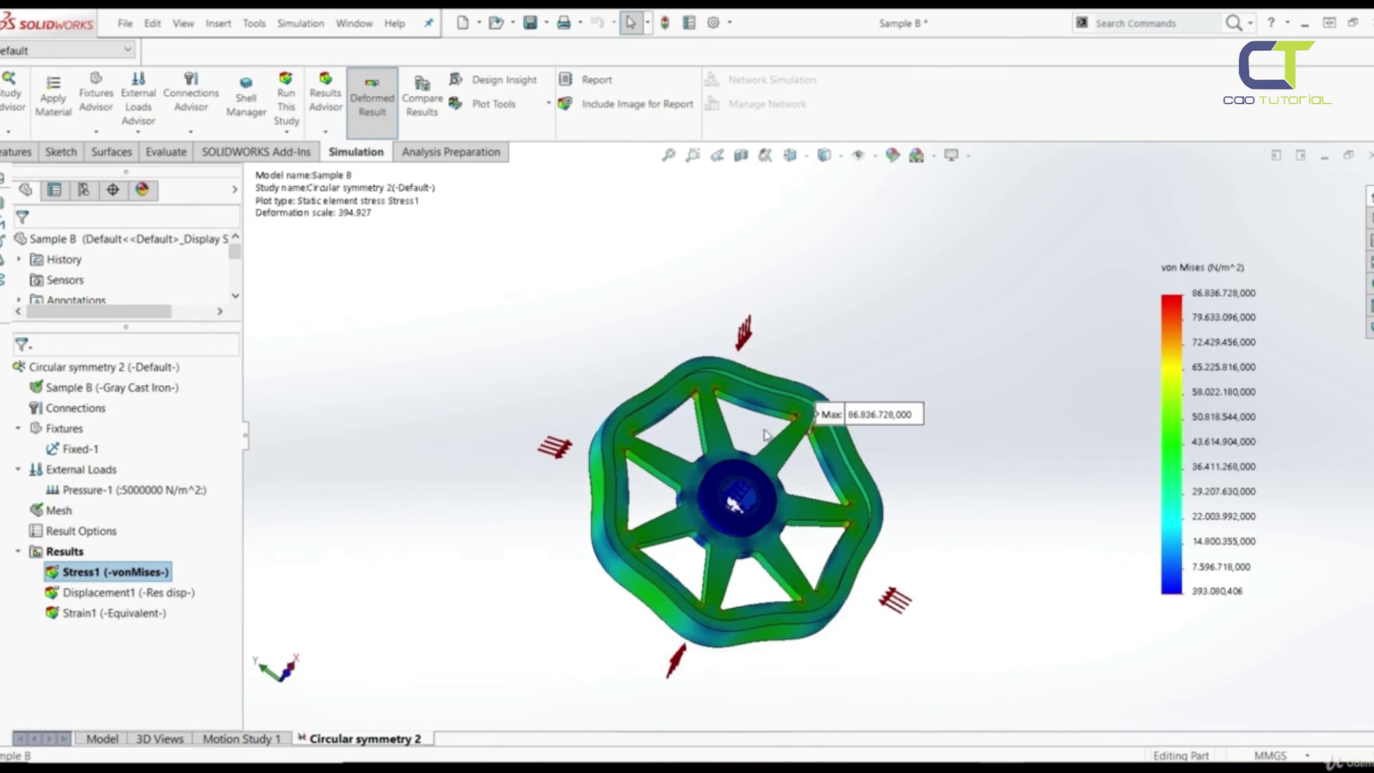
{"action": "middle_click_drag", "start_coordinate": [744, 452], "coordinate": [708, 465]}
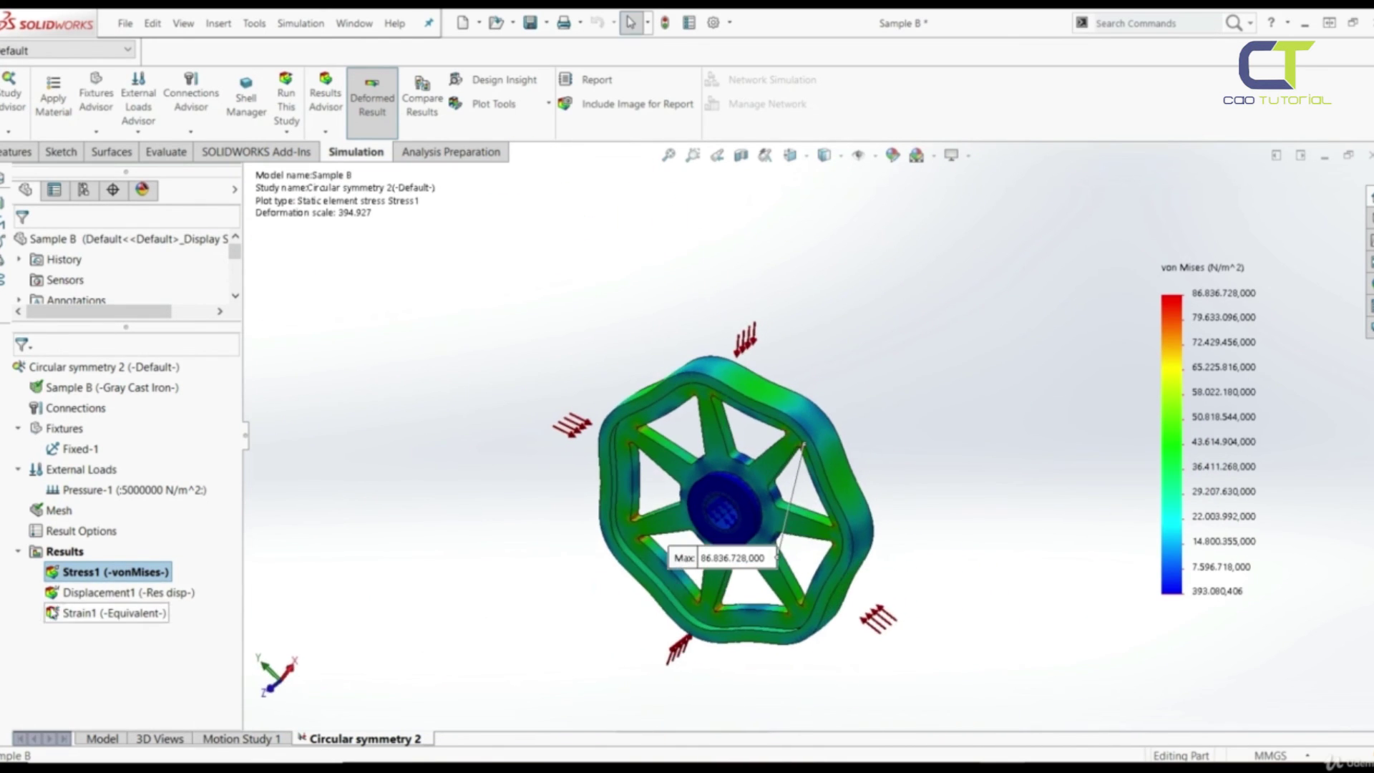
Define a factor of safety plot for the full wheel, covering all bodies with the Automatic criterion
{"action": "right_click", "coordinate": [72, 554]}
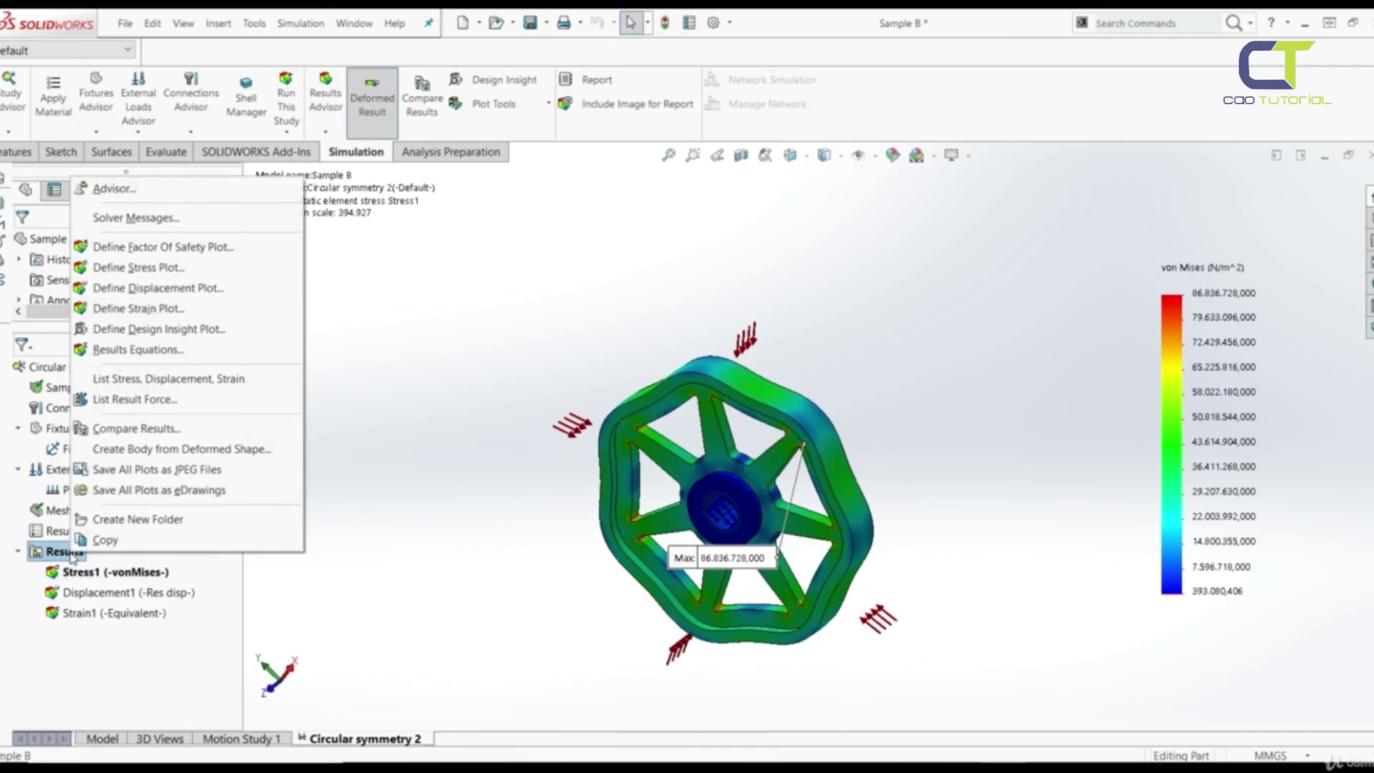
{"action": "left_click", "coordinate": [143, 250]}
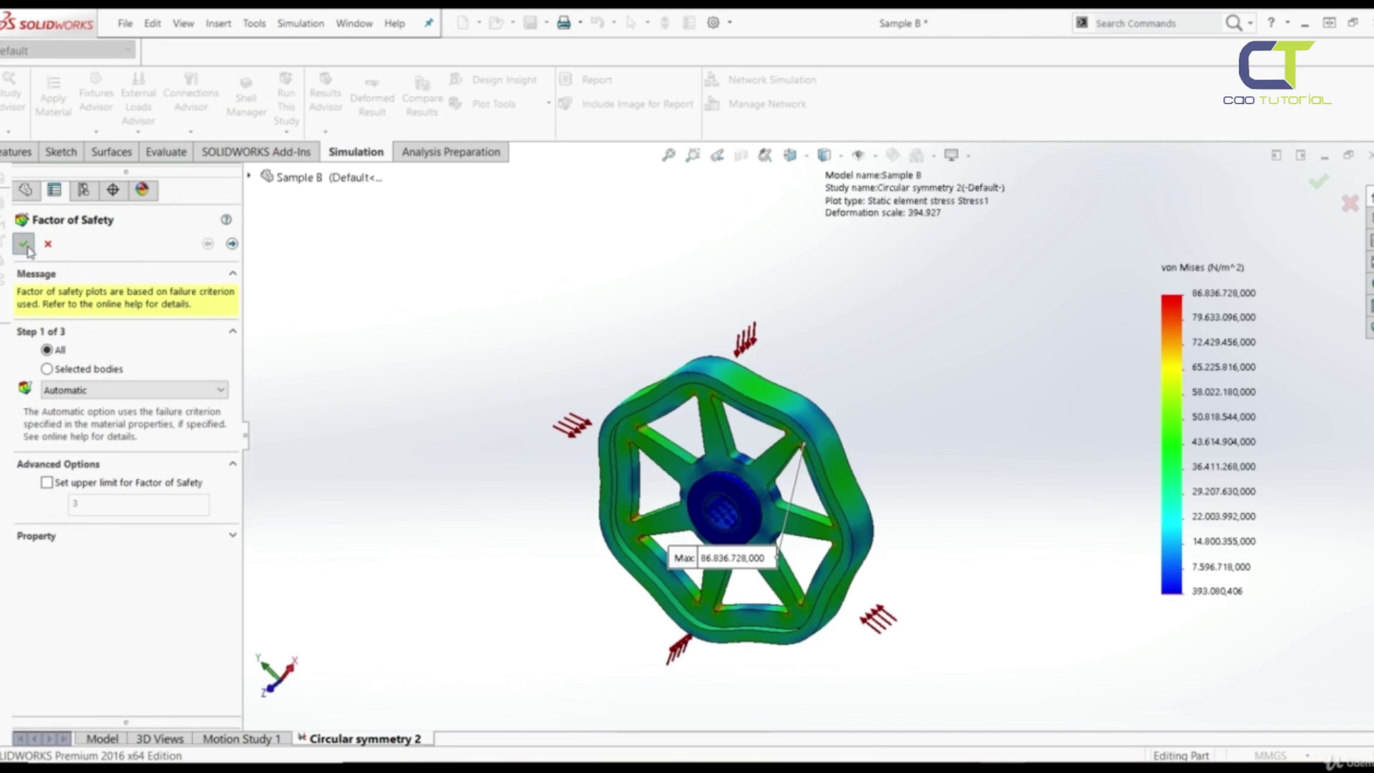
{"action": "key", "text": "Return"}
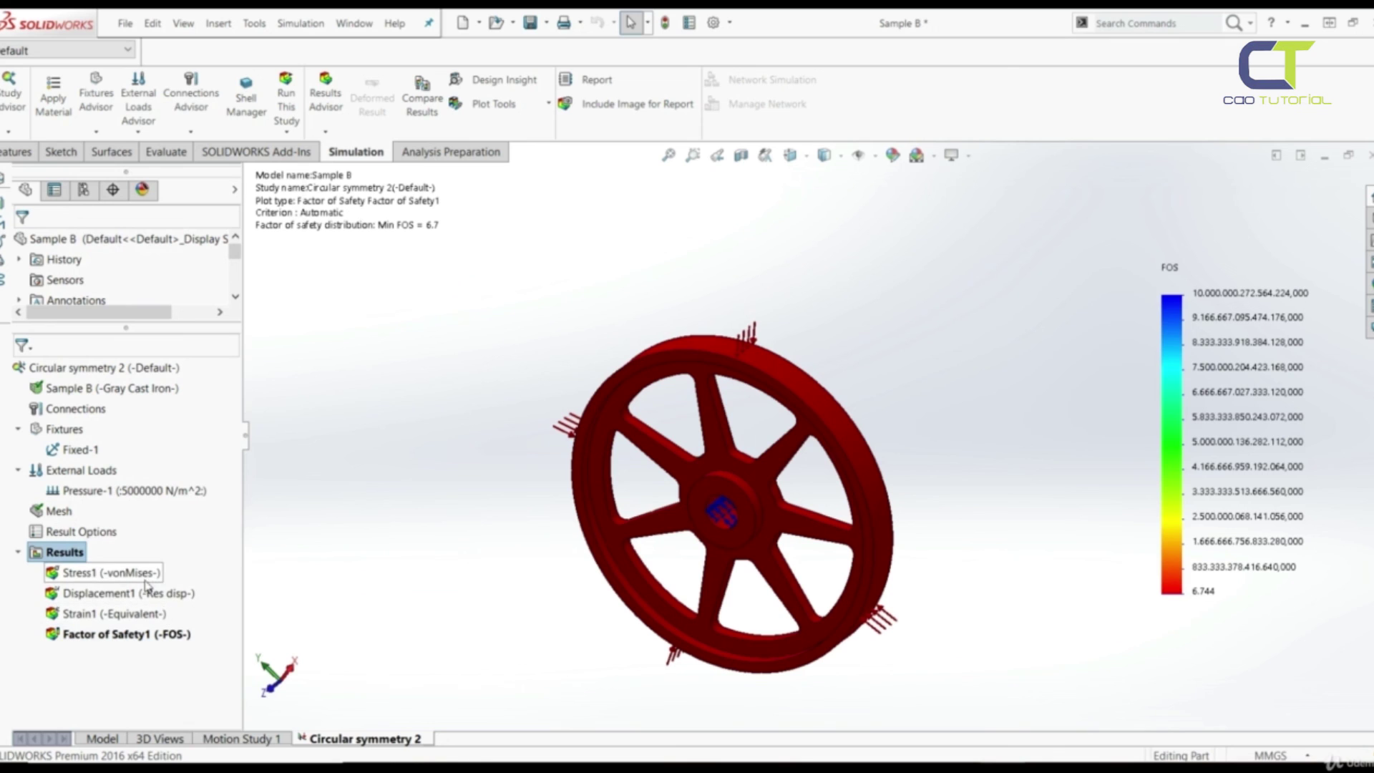
Display the full wheel's von Mises stress plot again and animate its deformation
{"action": "left_click", "coordinate": [84, 572]}
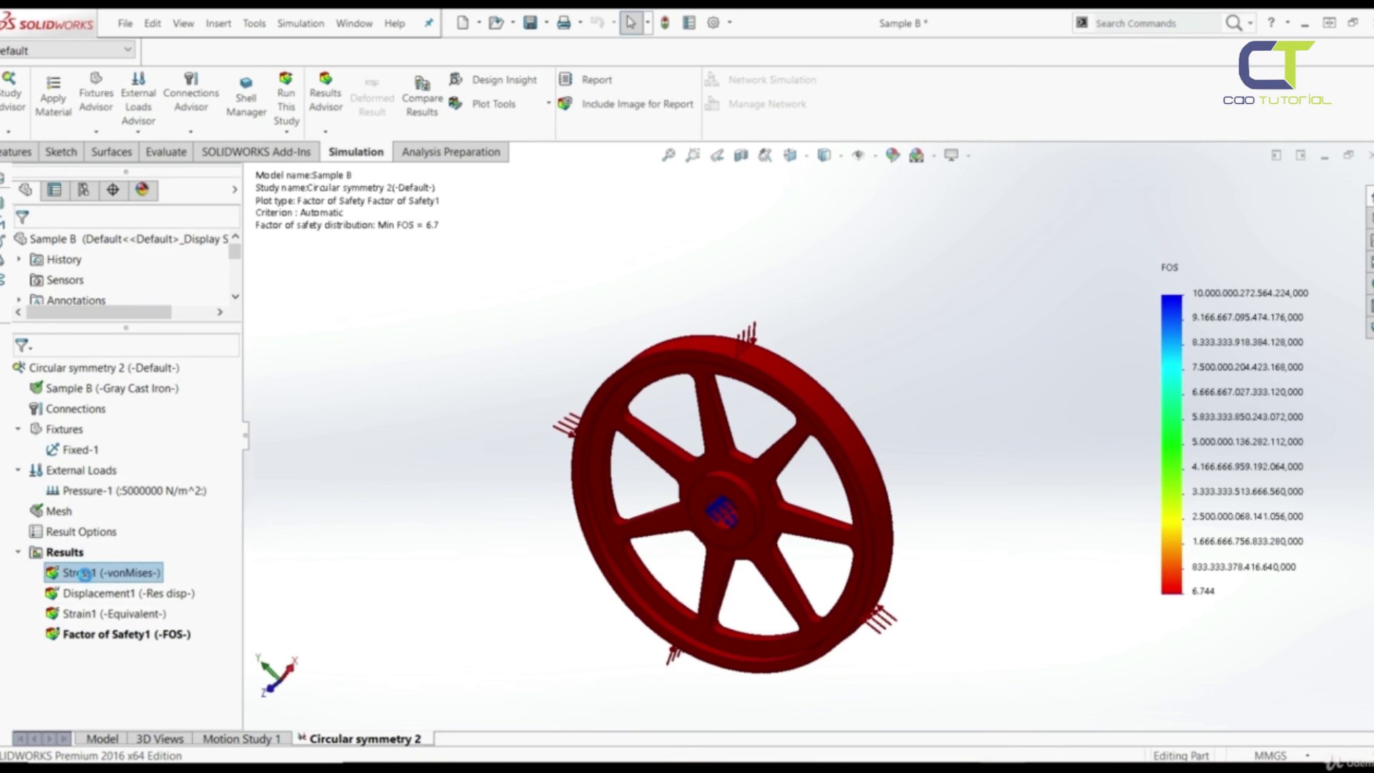
{"action": "right_click", "coordinate": [85, 576]}
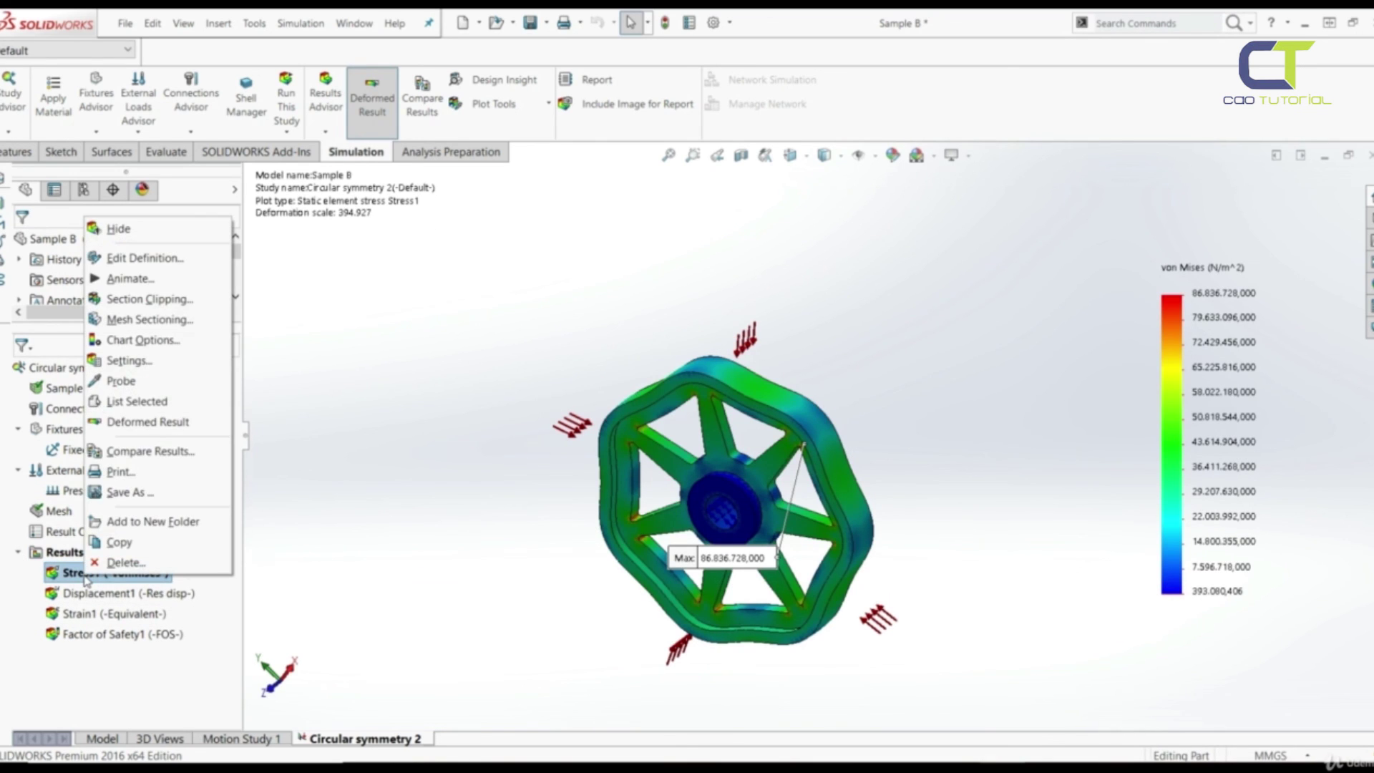
{"action": "left_click", "coordinate": [124, 283]}
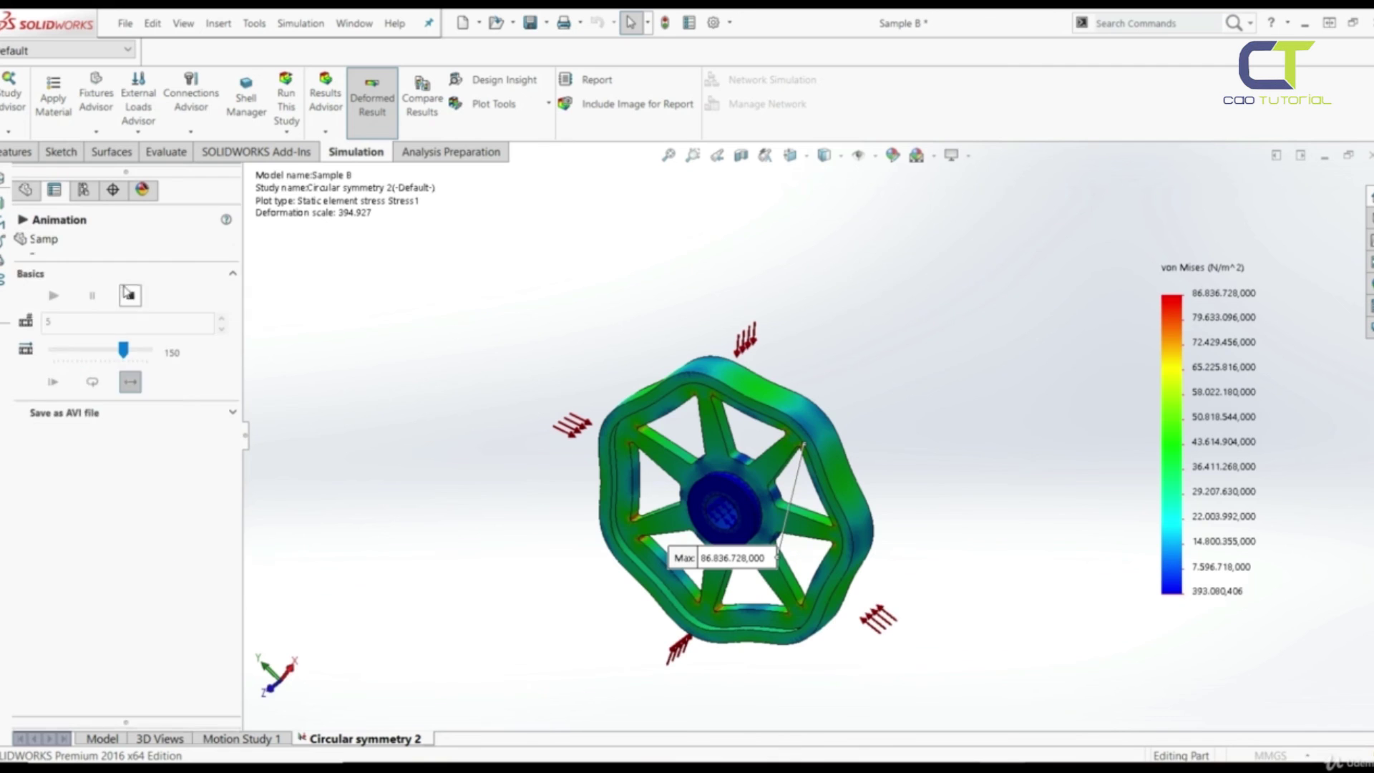